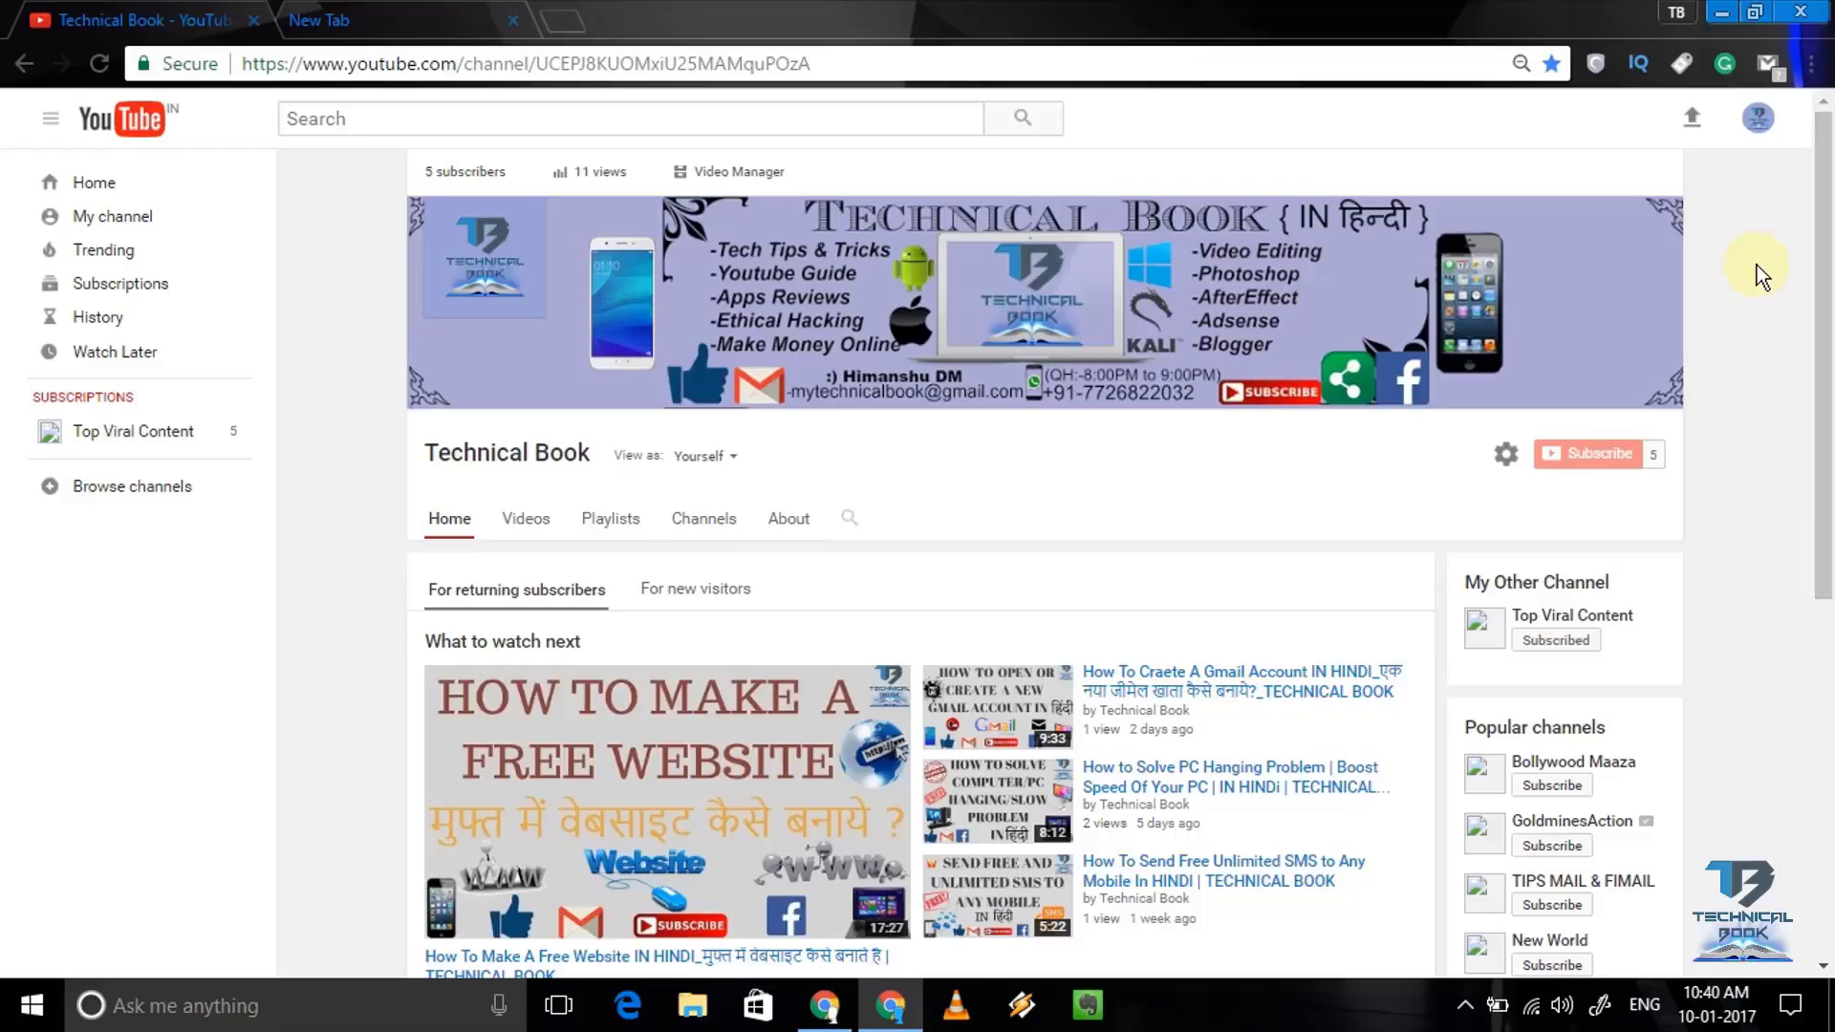
Open Creator Studio for the channel and go to its Status and features page
click(1756, 121)
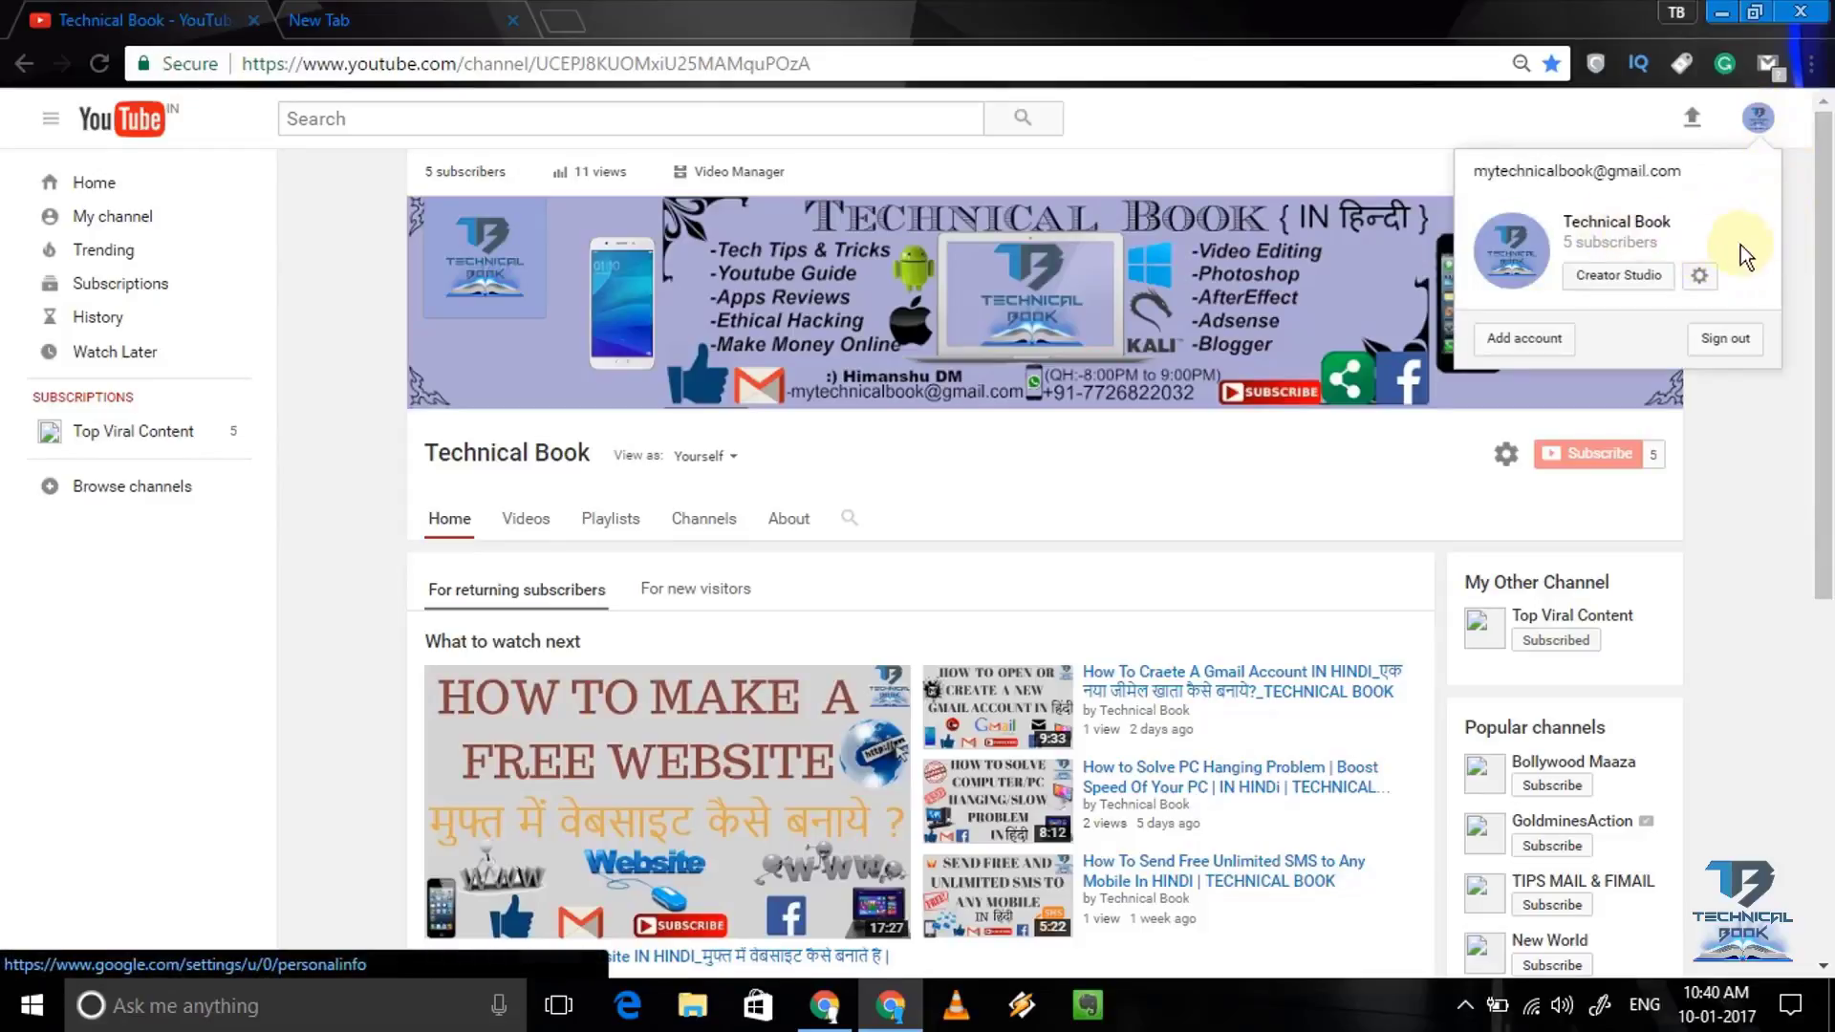
click(1800, 272)
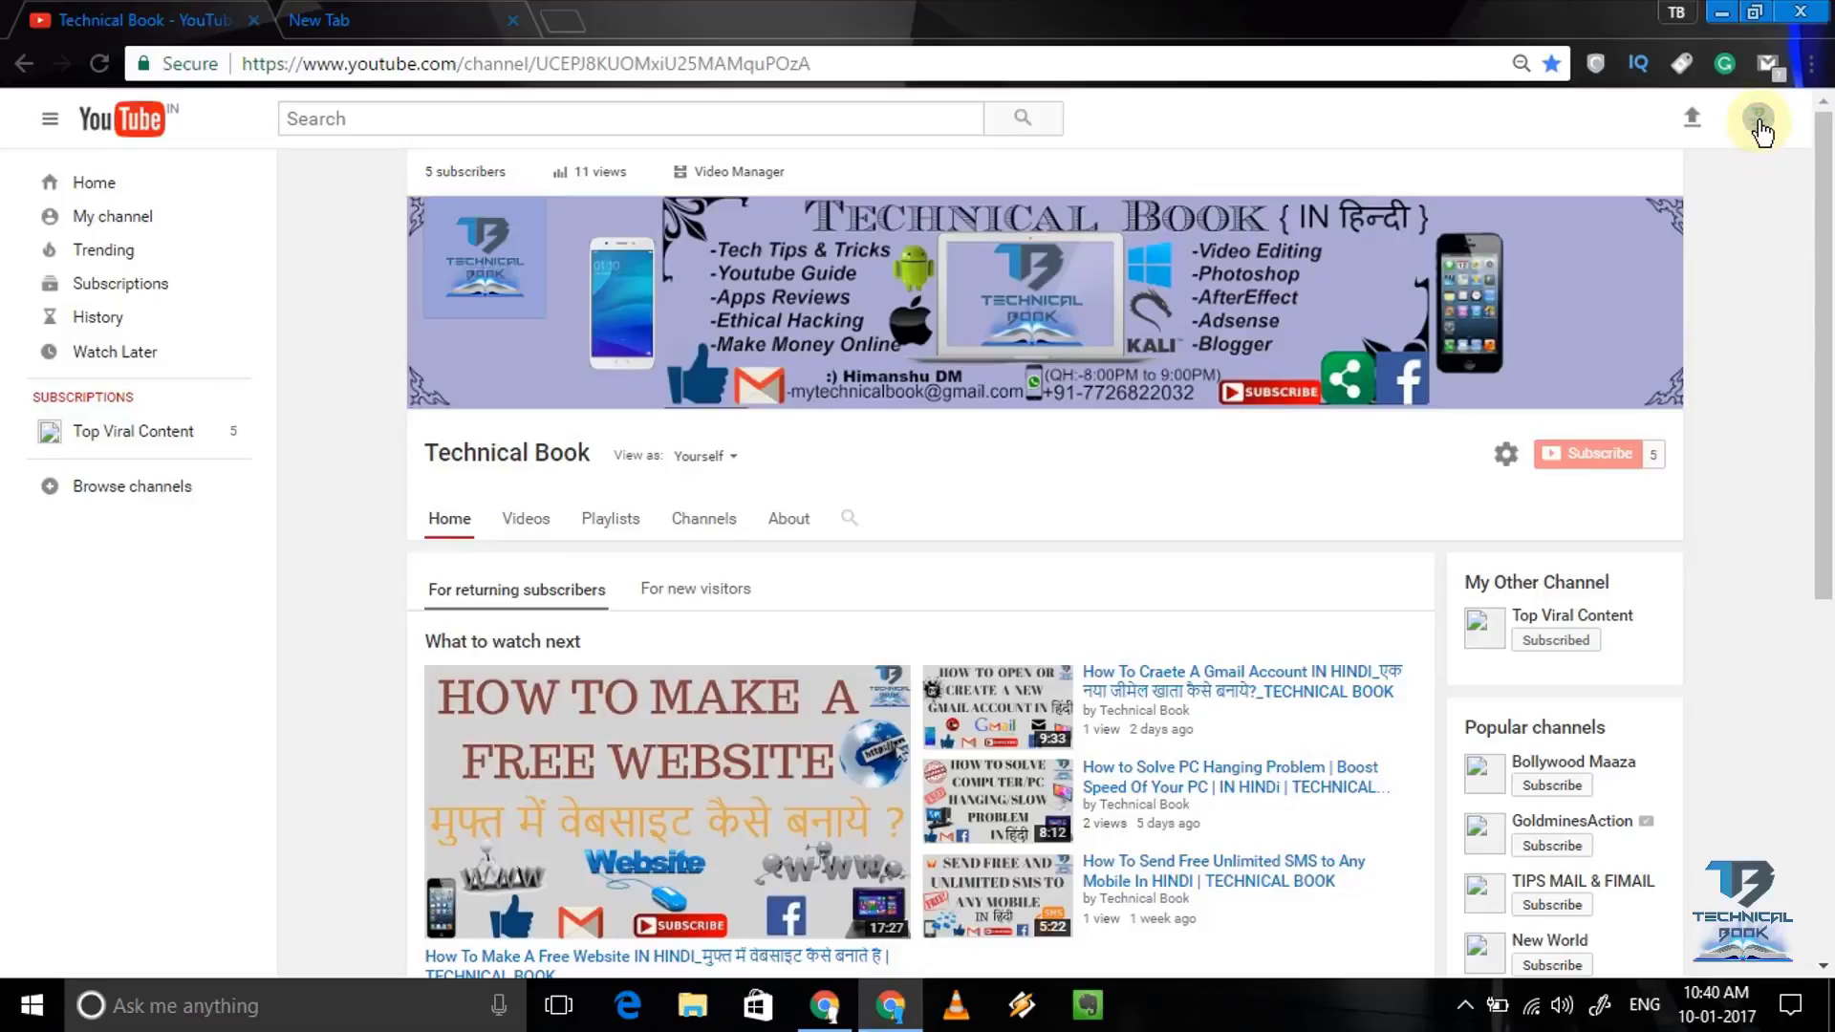
click(1762, 128)
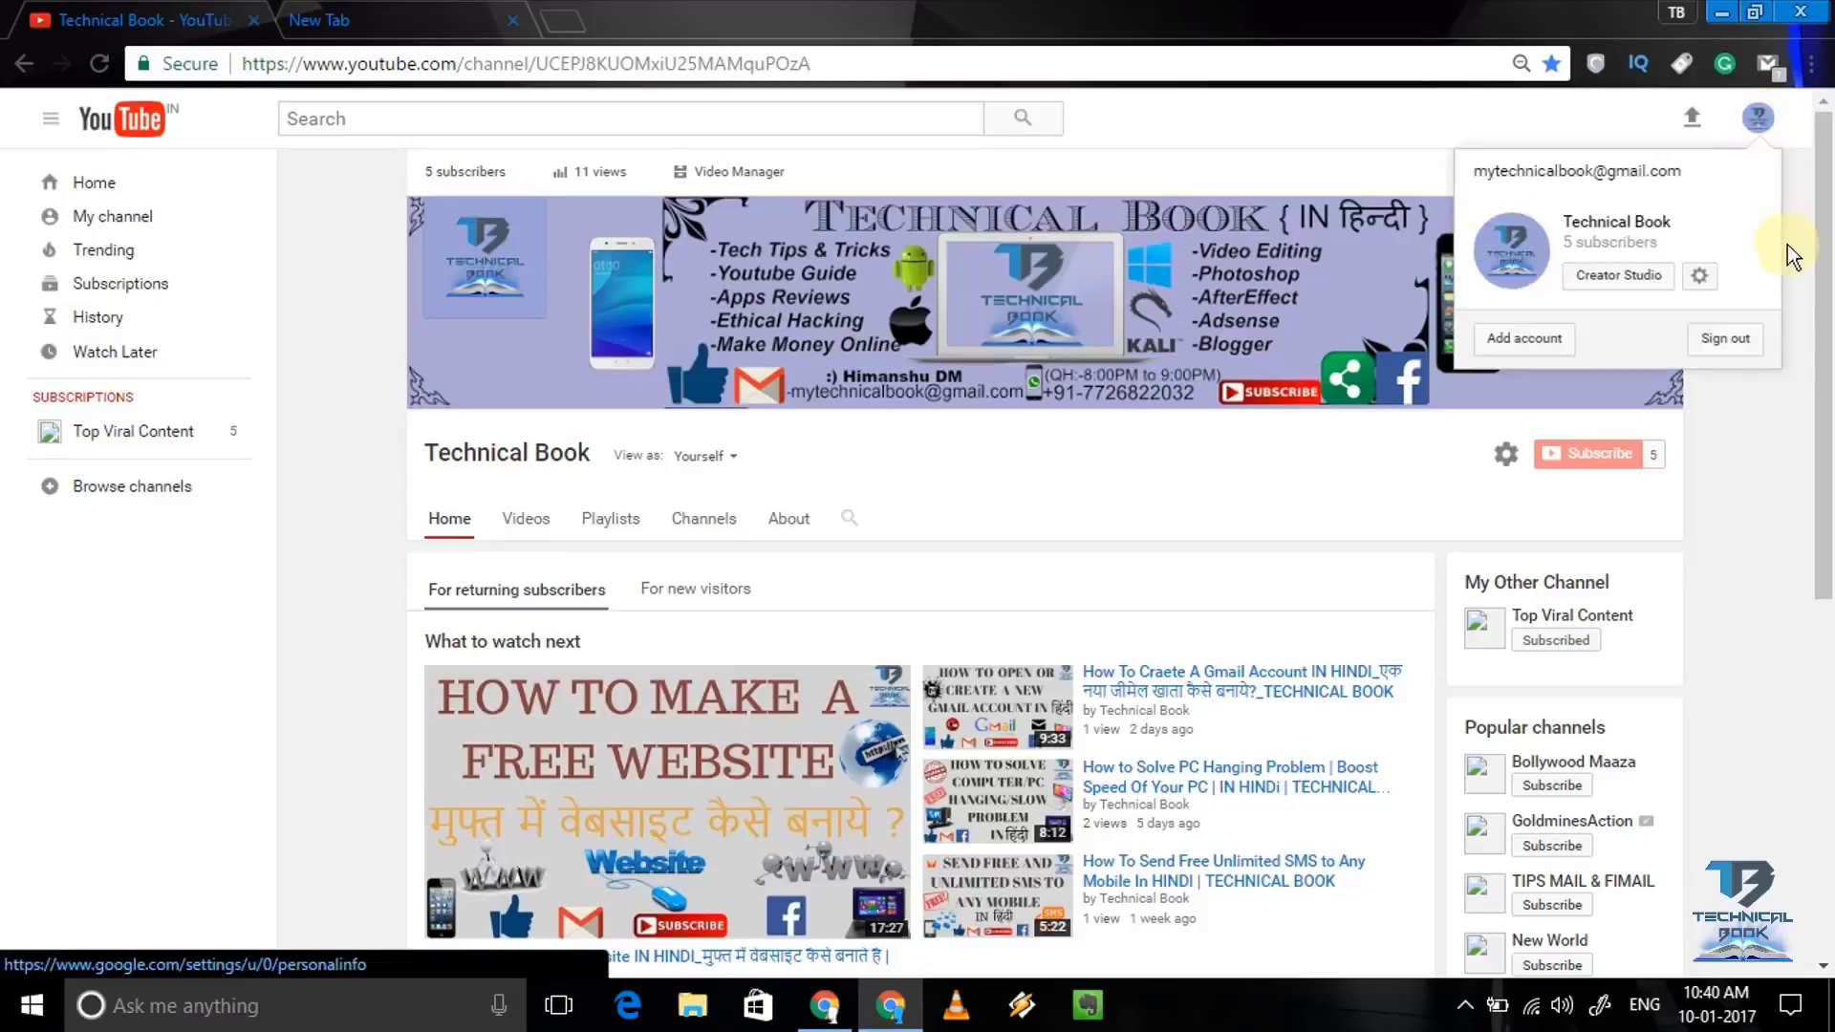
click(1644, 282)
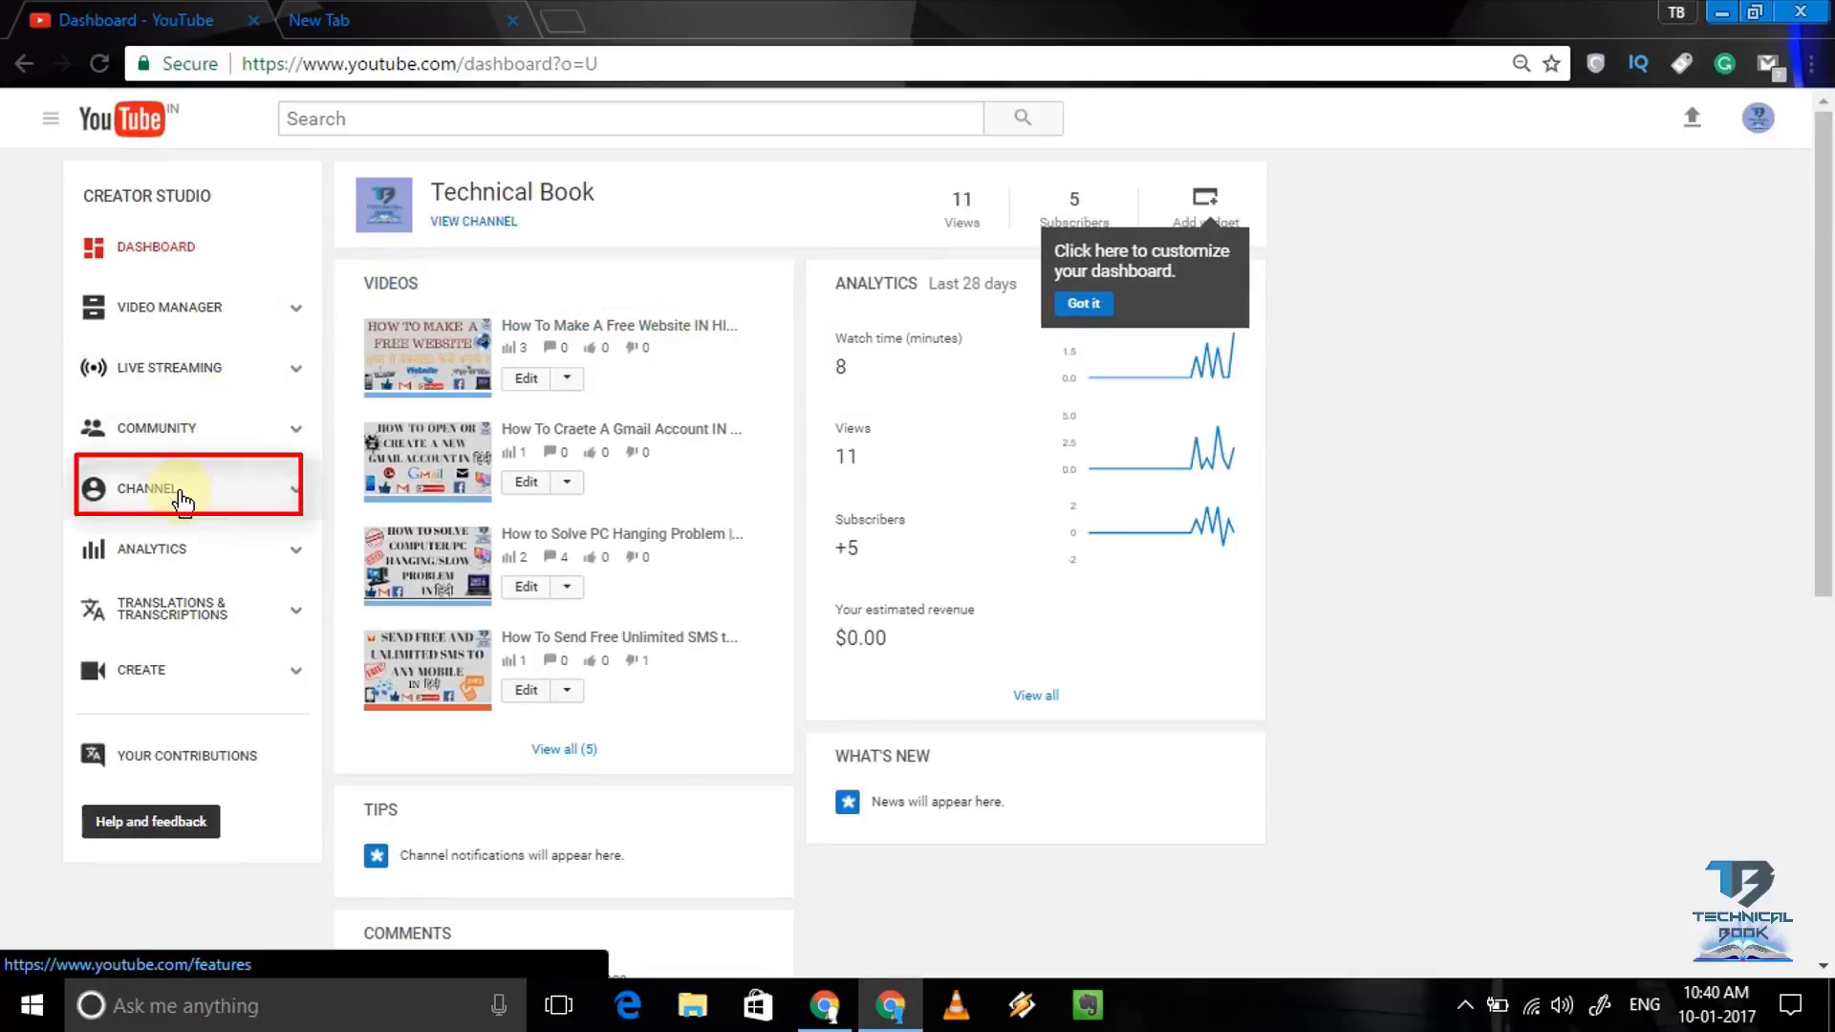
click(258, 506)
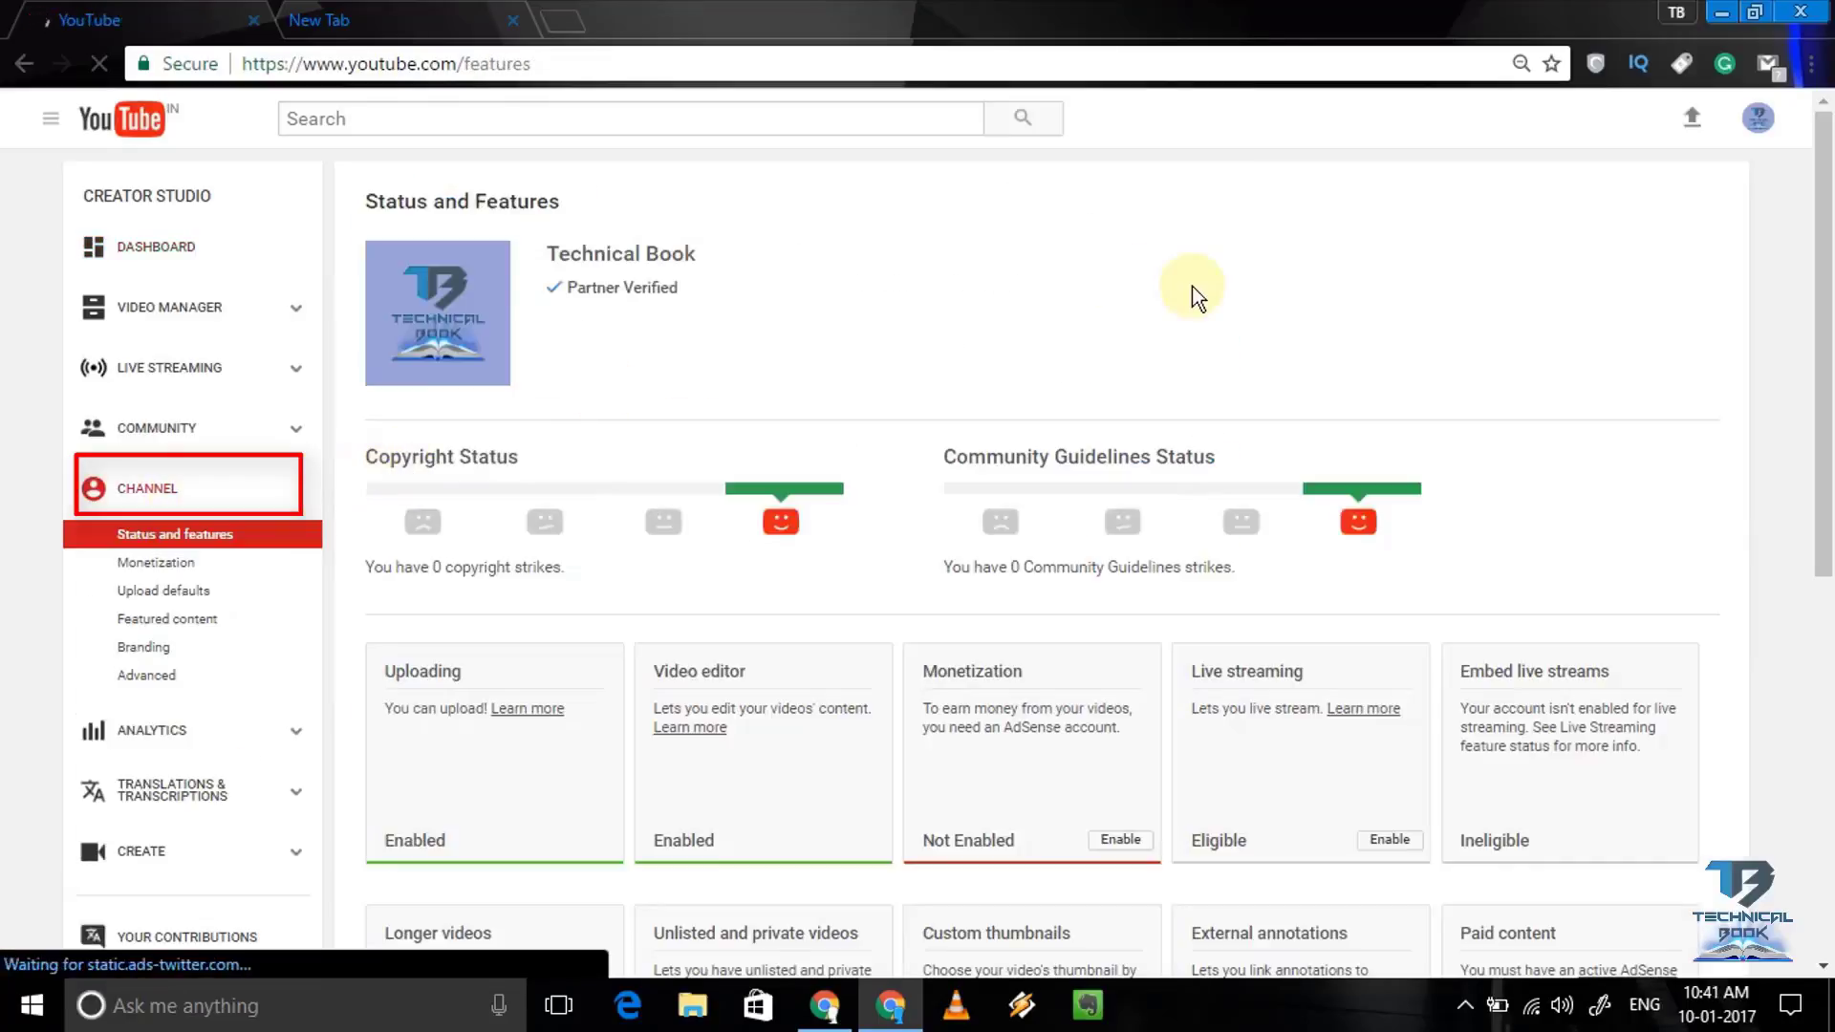
mouse_move(1826, 182)
mouse_down()
mouse_move(1826, 251)
mouse_move(1826, 181)
mouse_up()
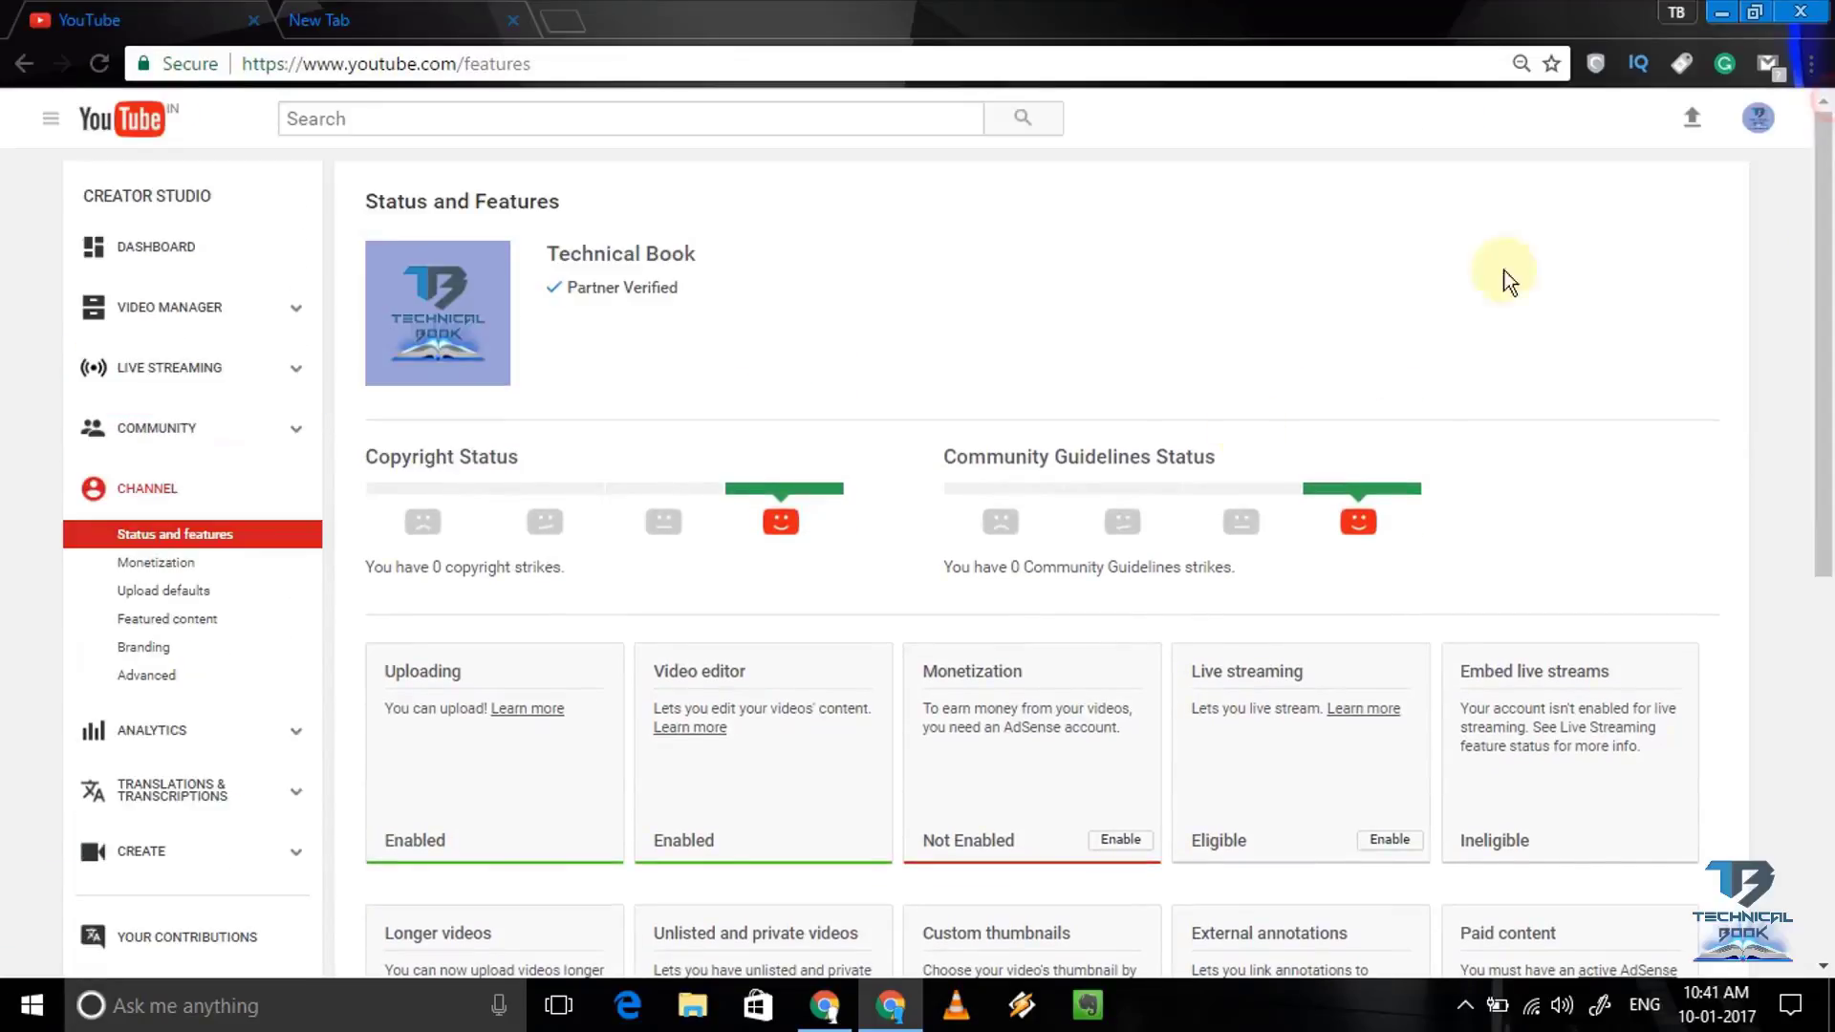
Open the channel's Monetization settings, checking the Status and features page along the way
click(1120, 843)
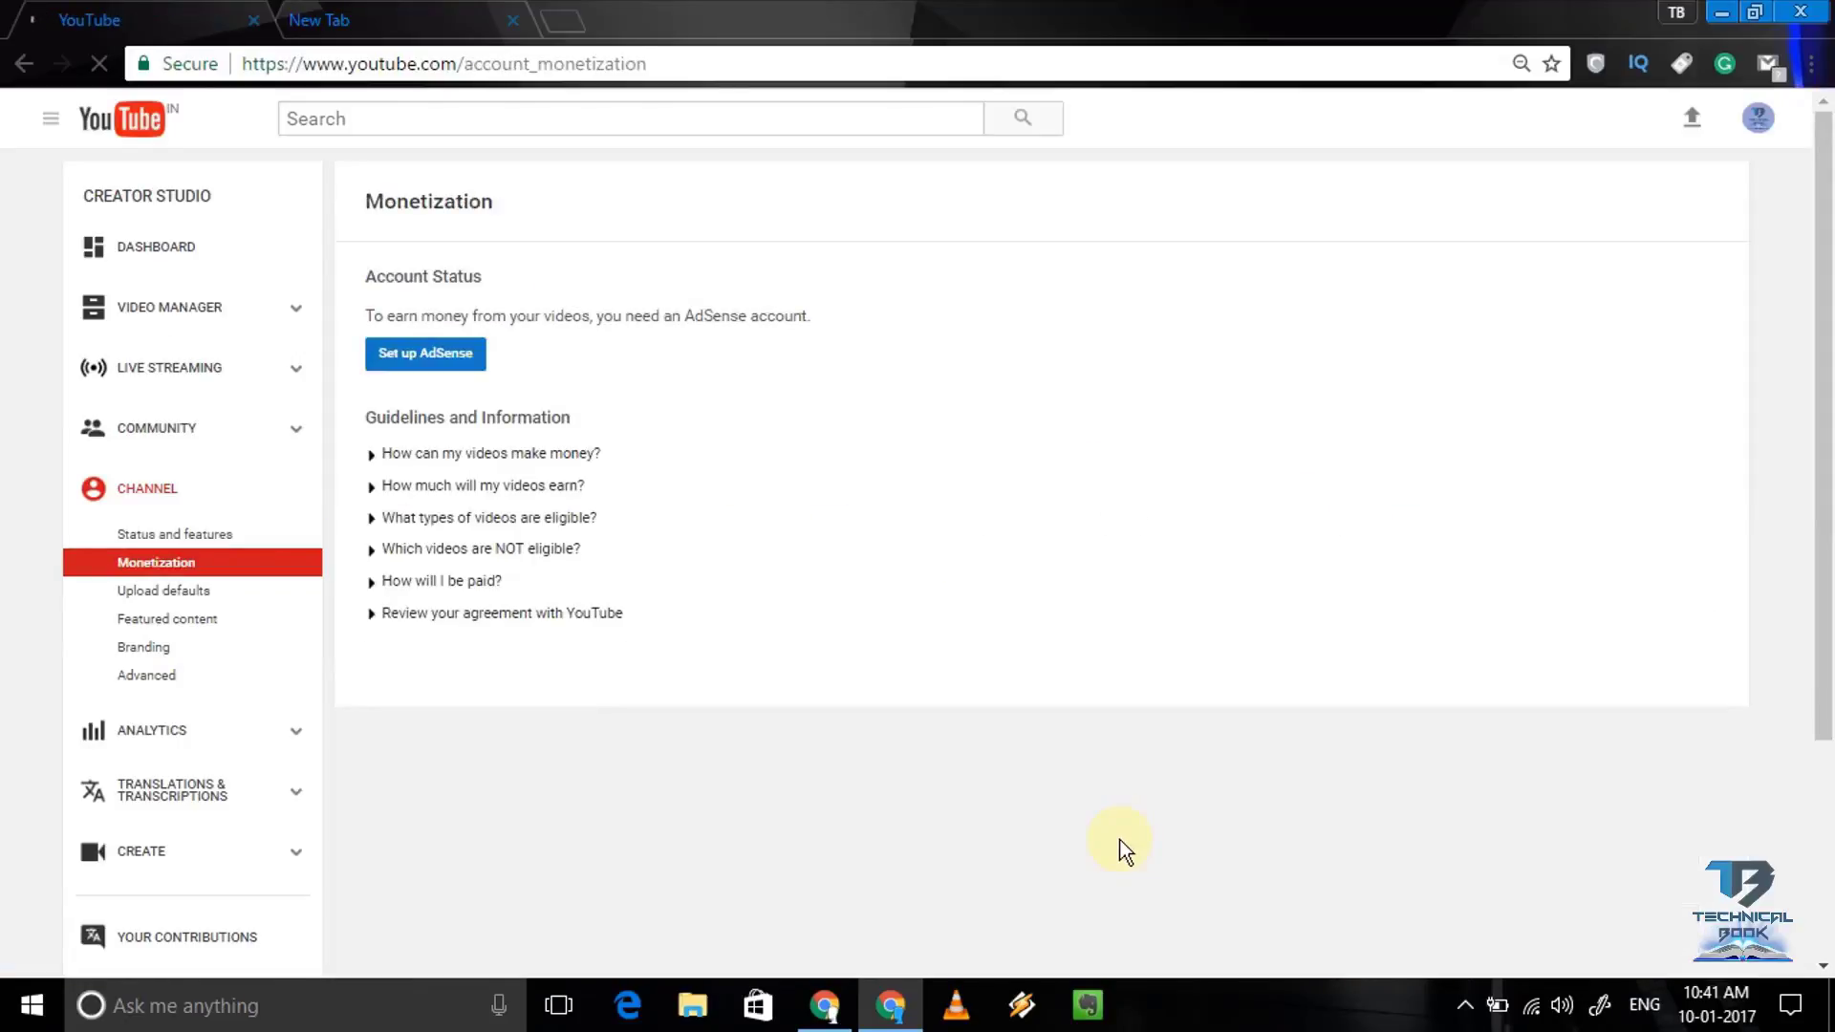
click(184, 531)
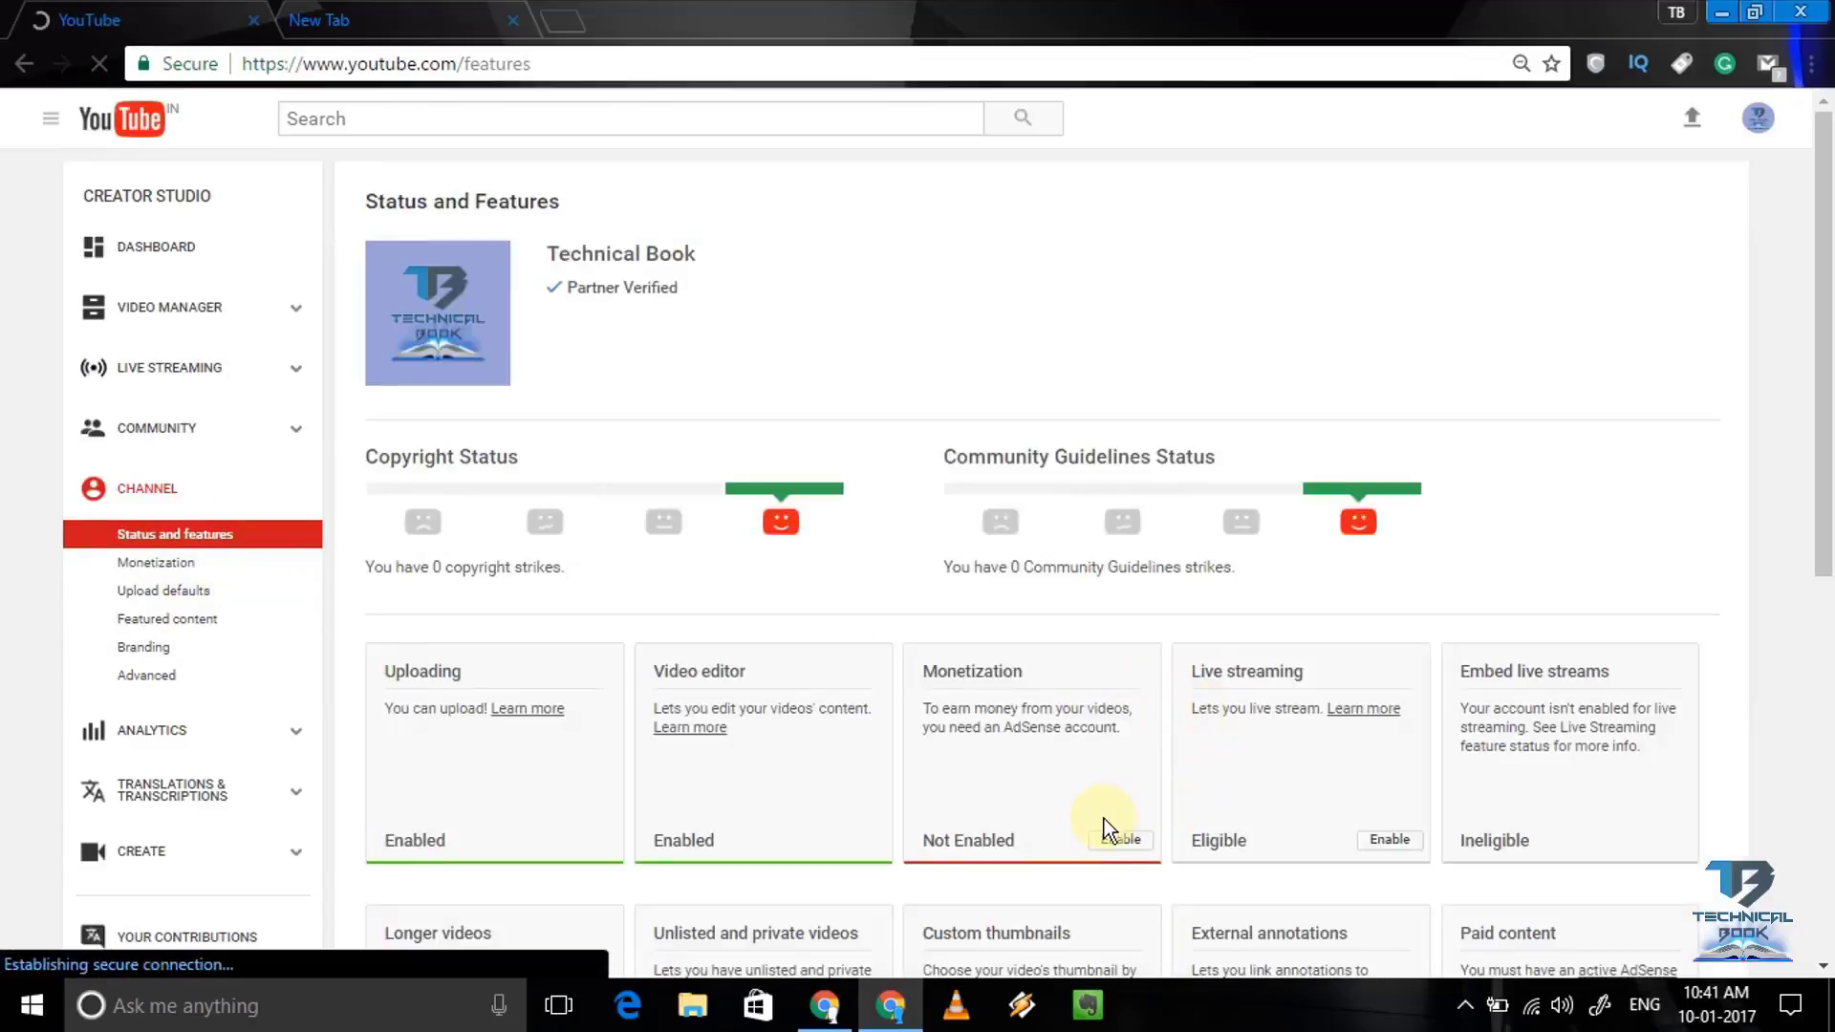
click(160, 566)
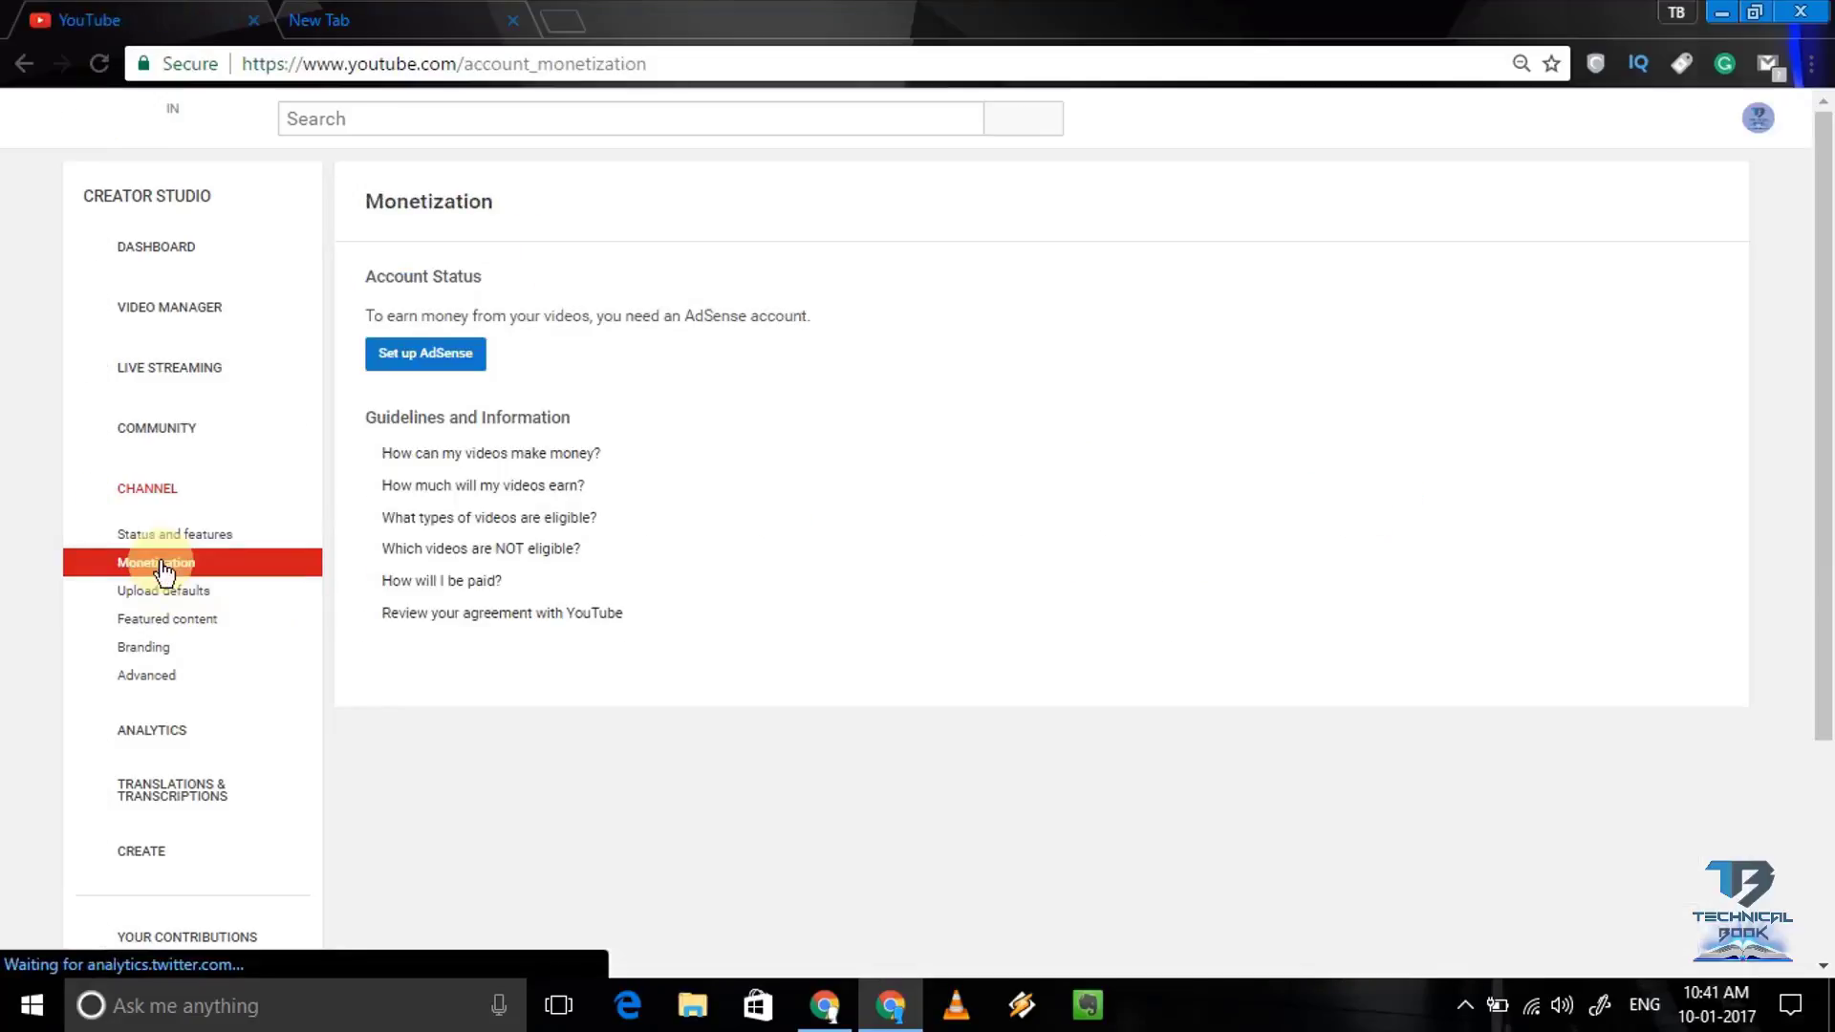
click(229, 516)
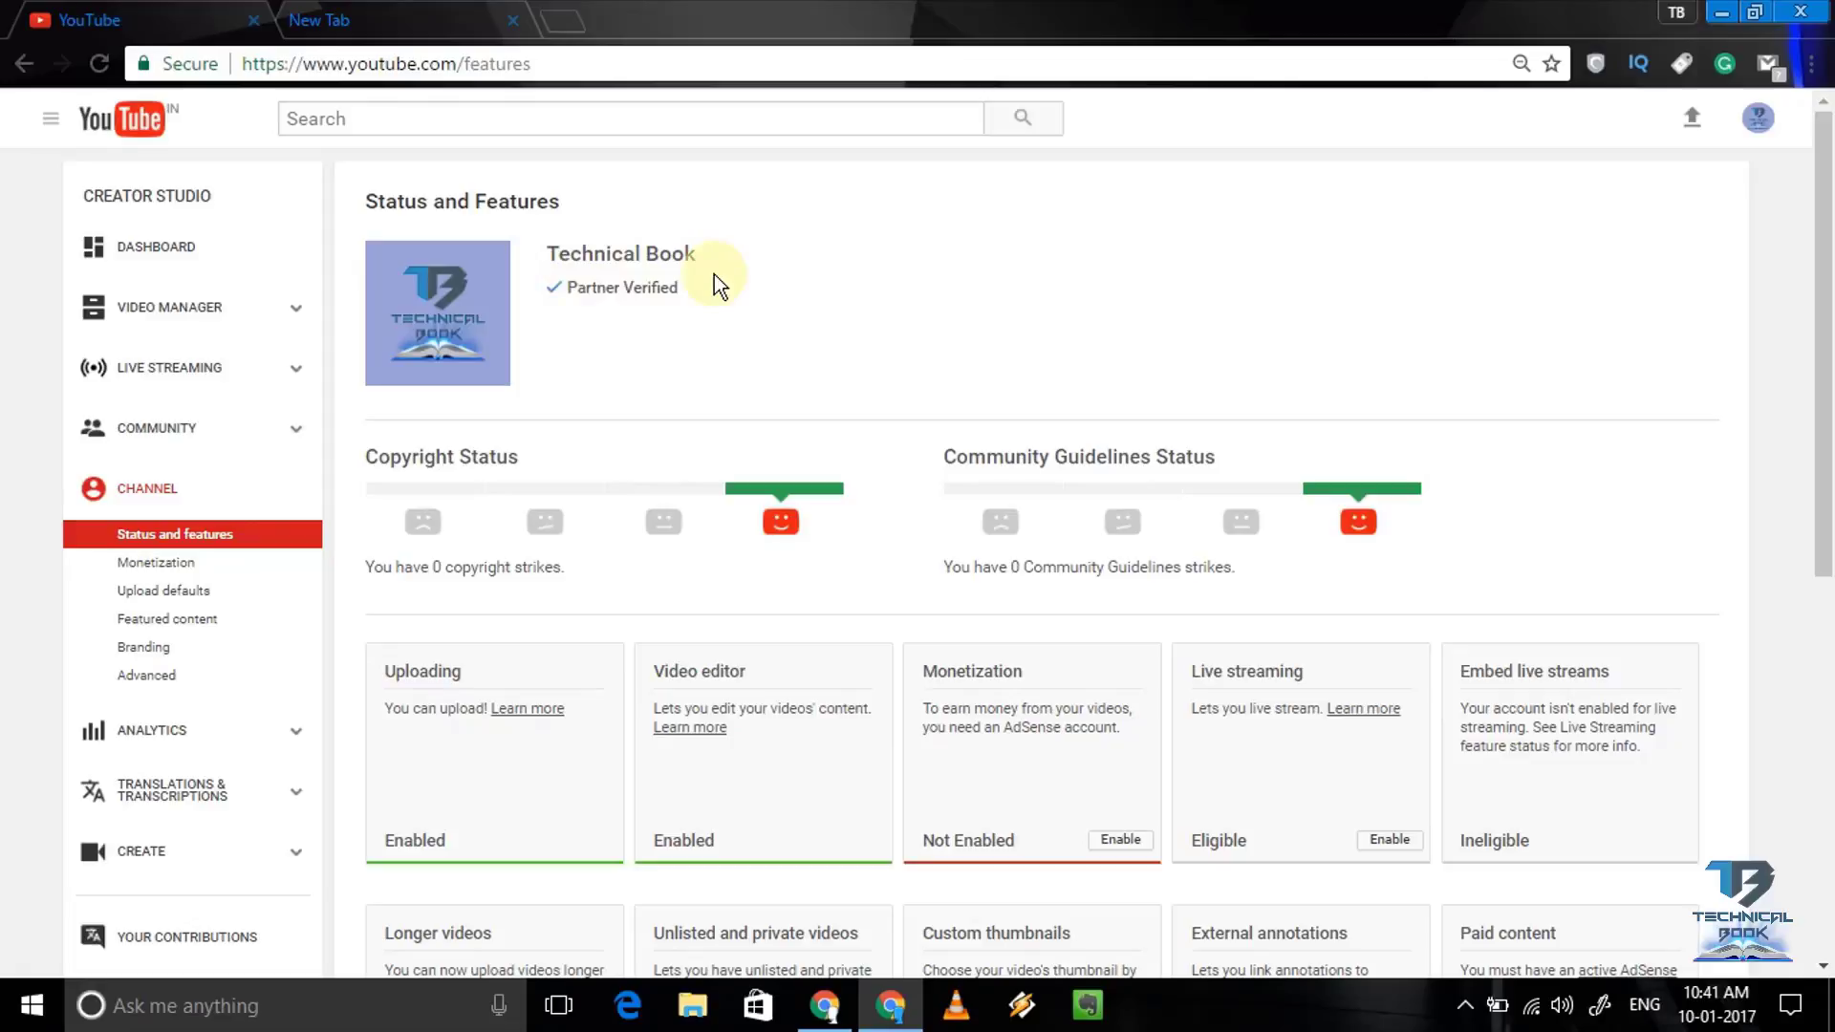
click(174, 564)
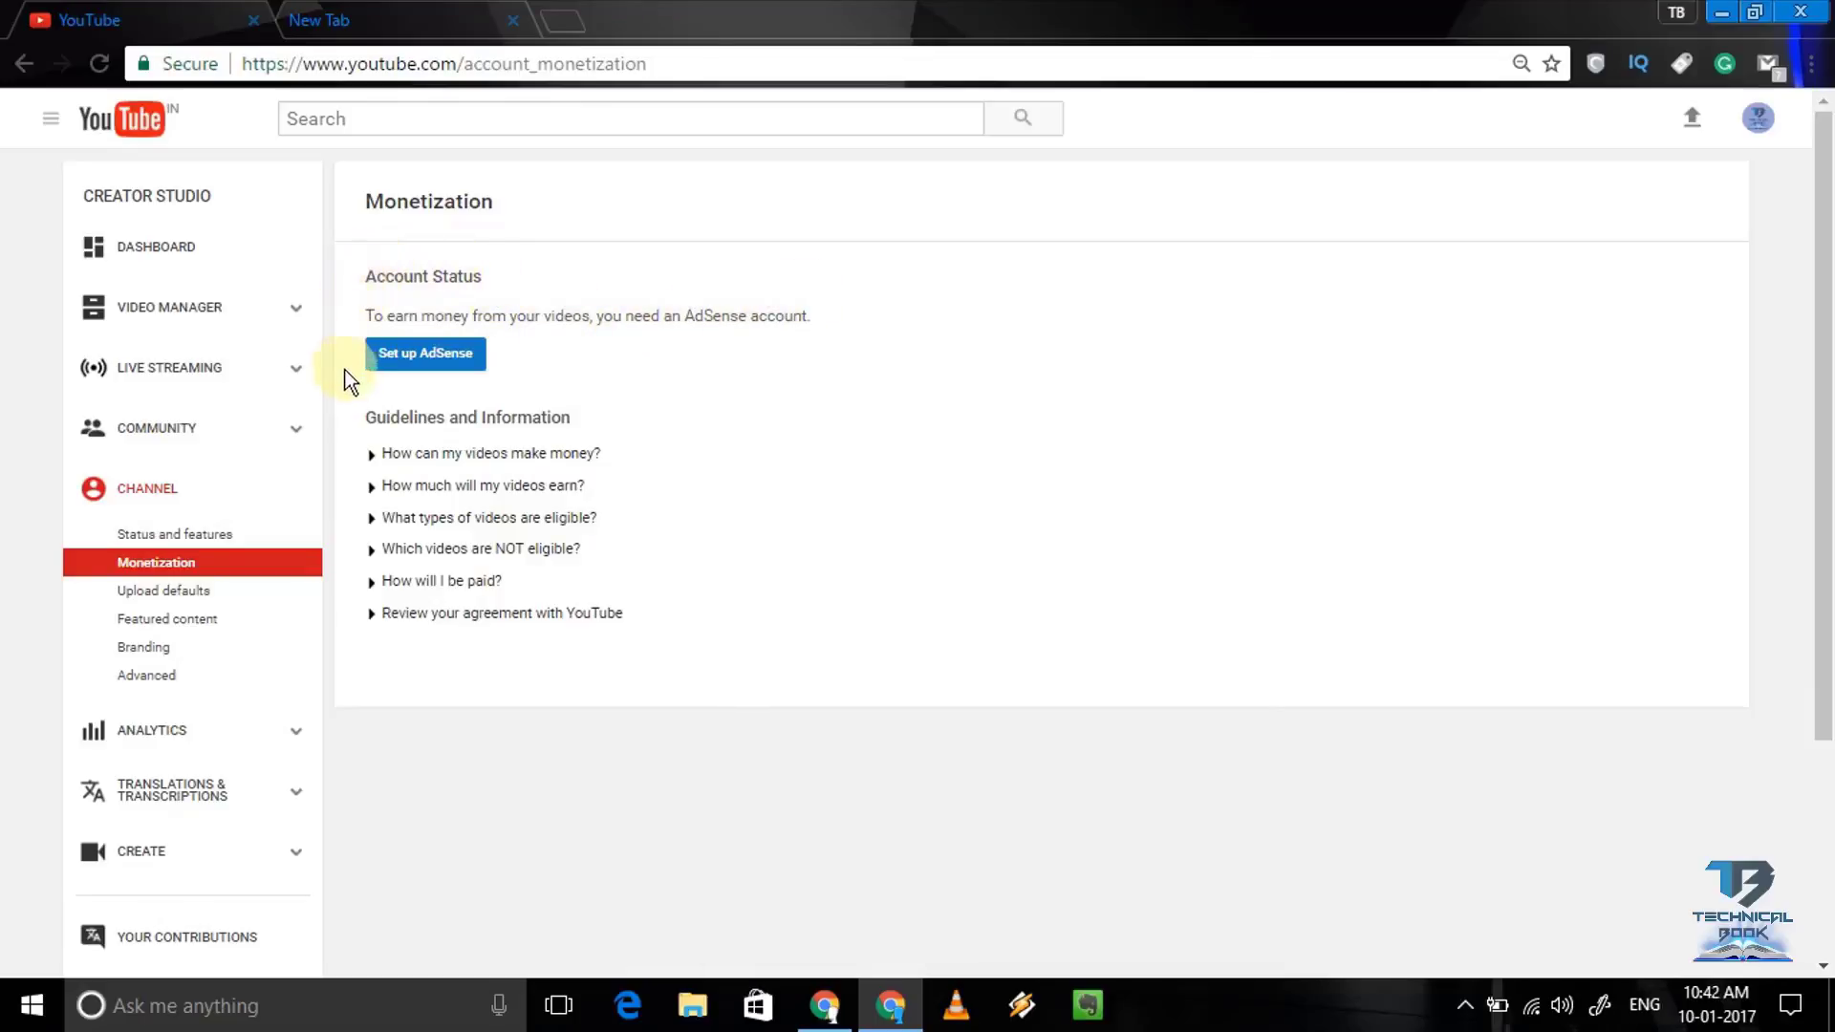
Start the AdSense sign-up with the signed-in account and save the channel as the website with English content language
click(426, 358)
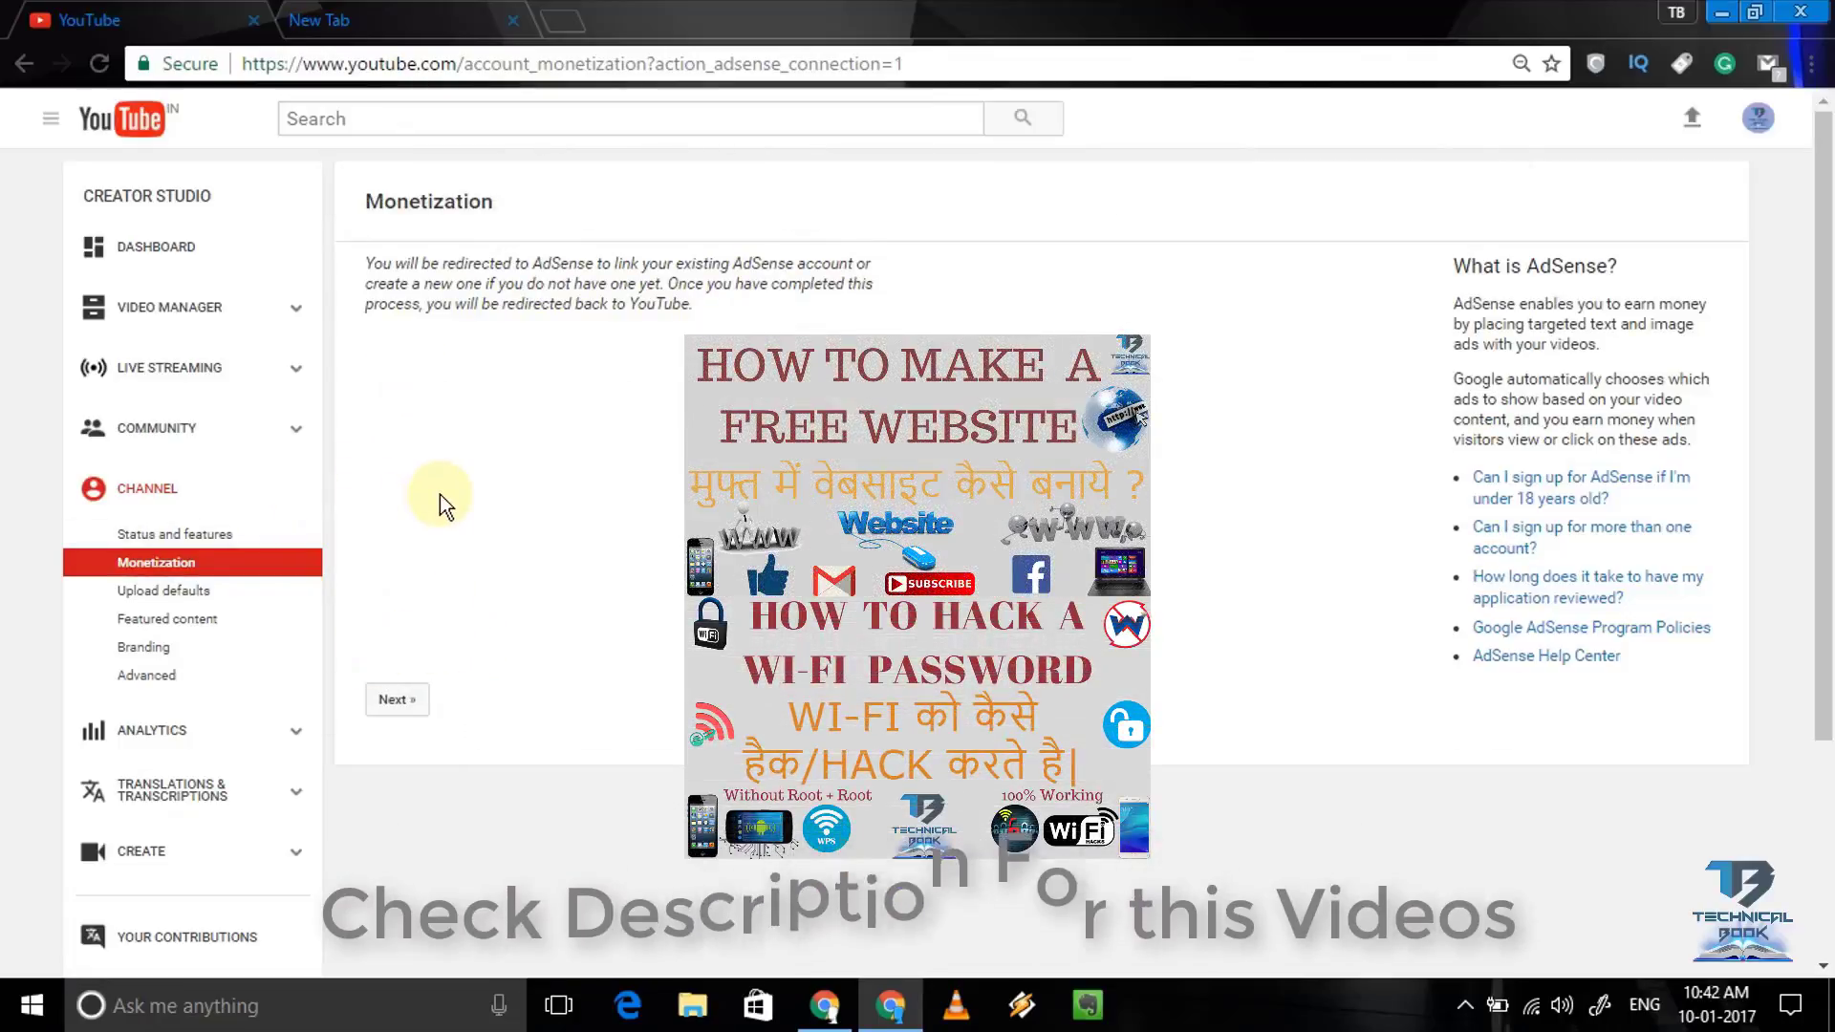
click(399, 702)
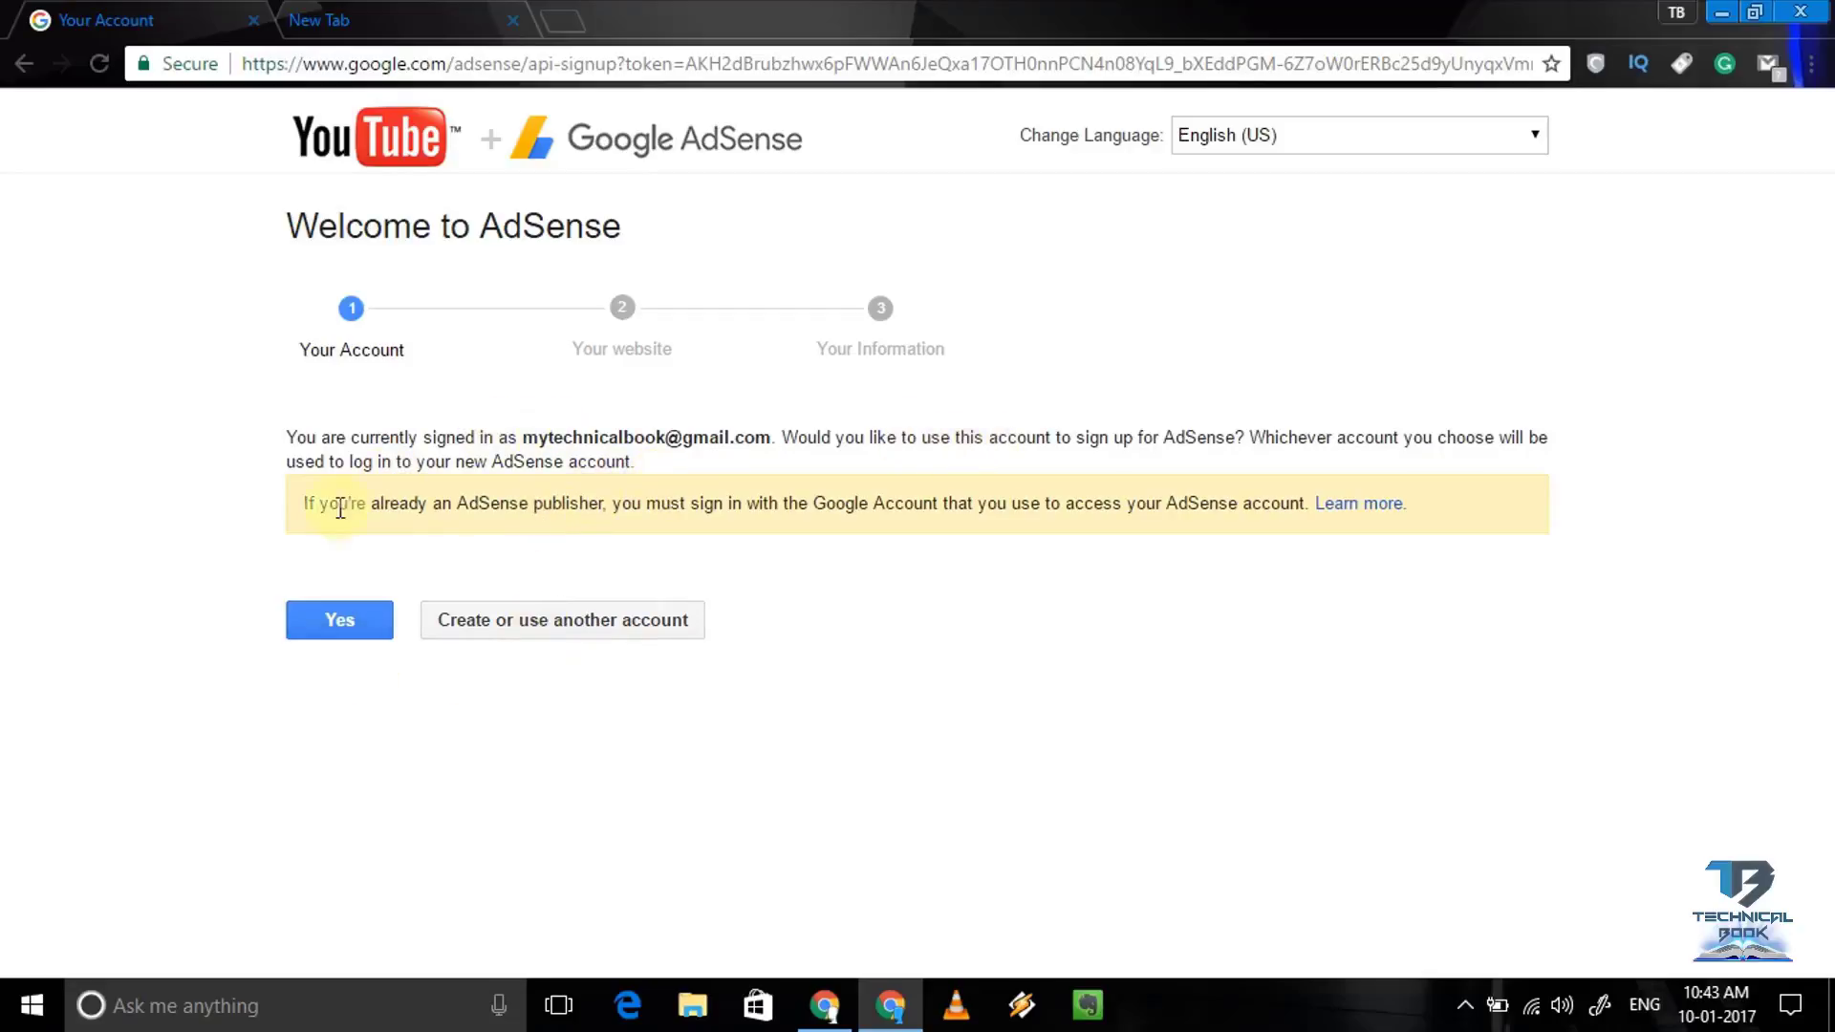
click(323, 628)
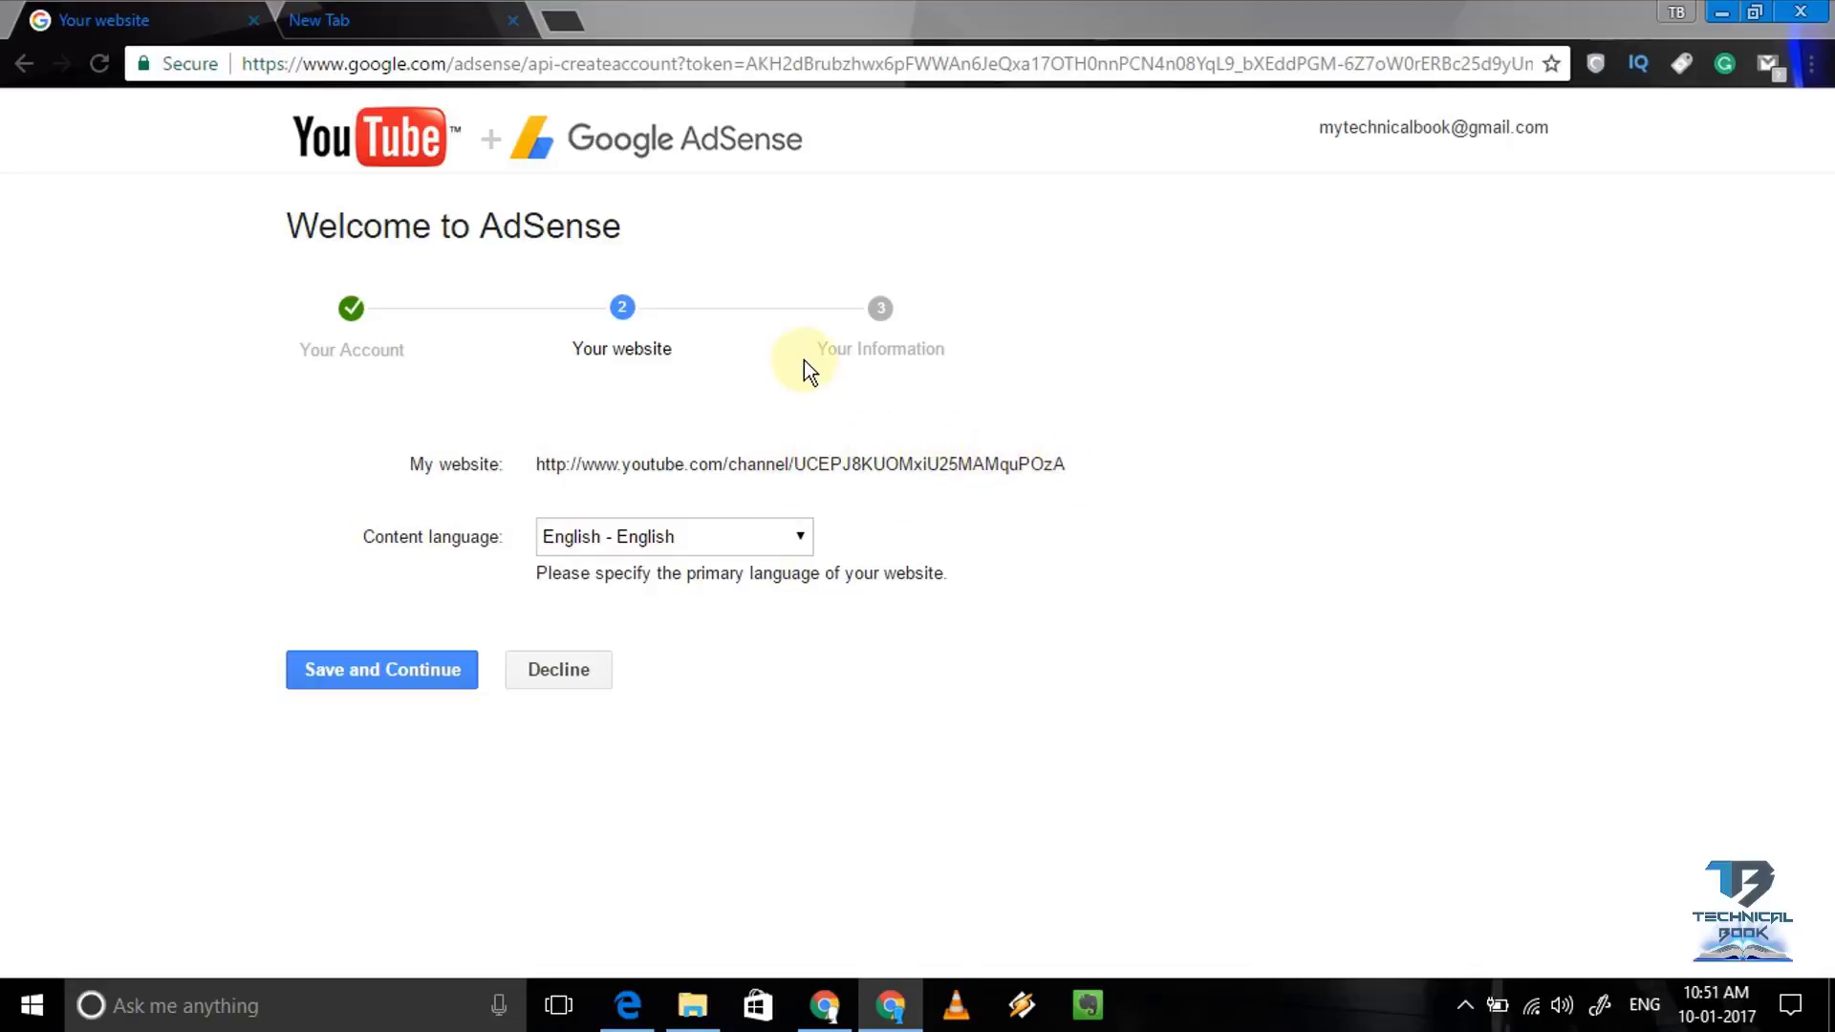
click(353, 669)
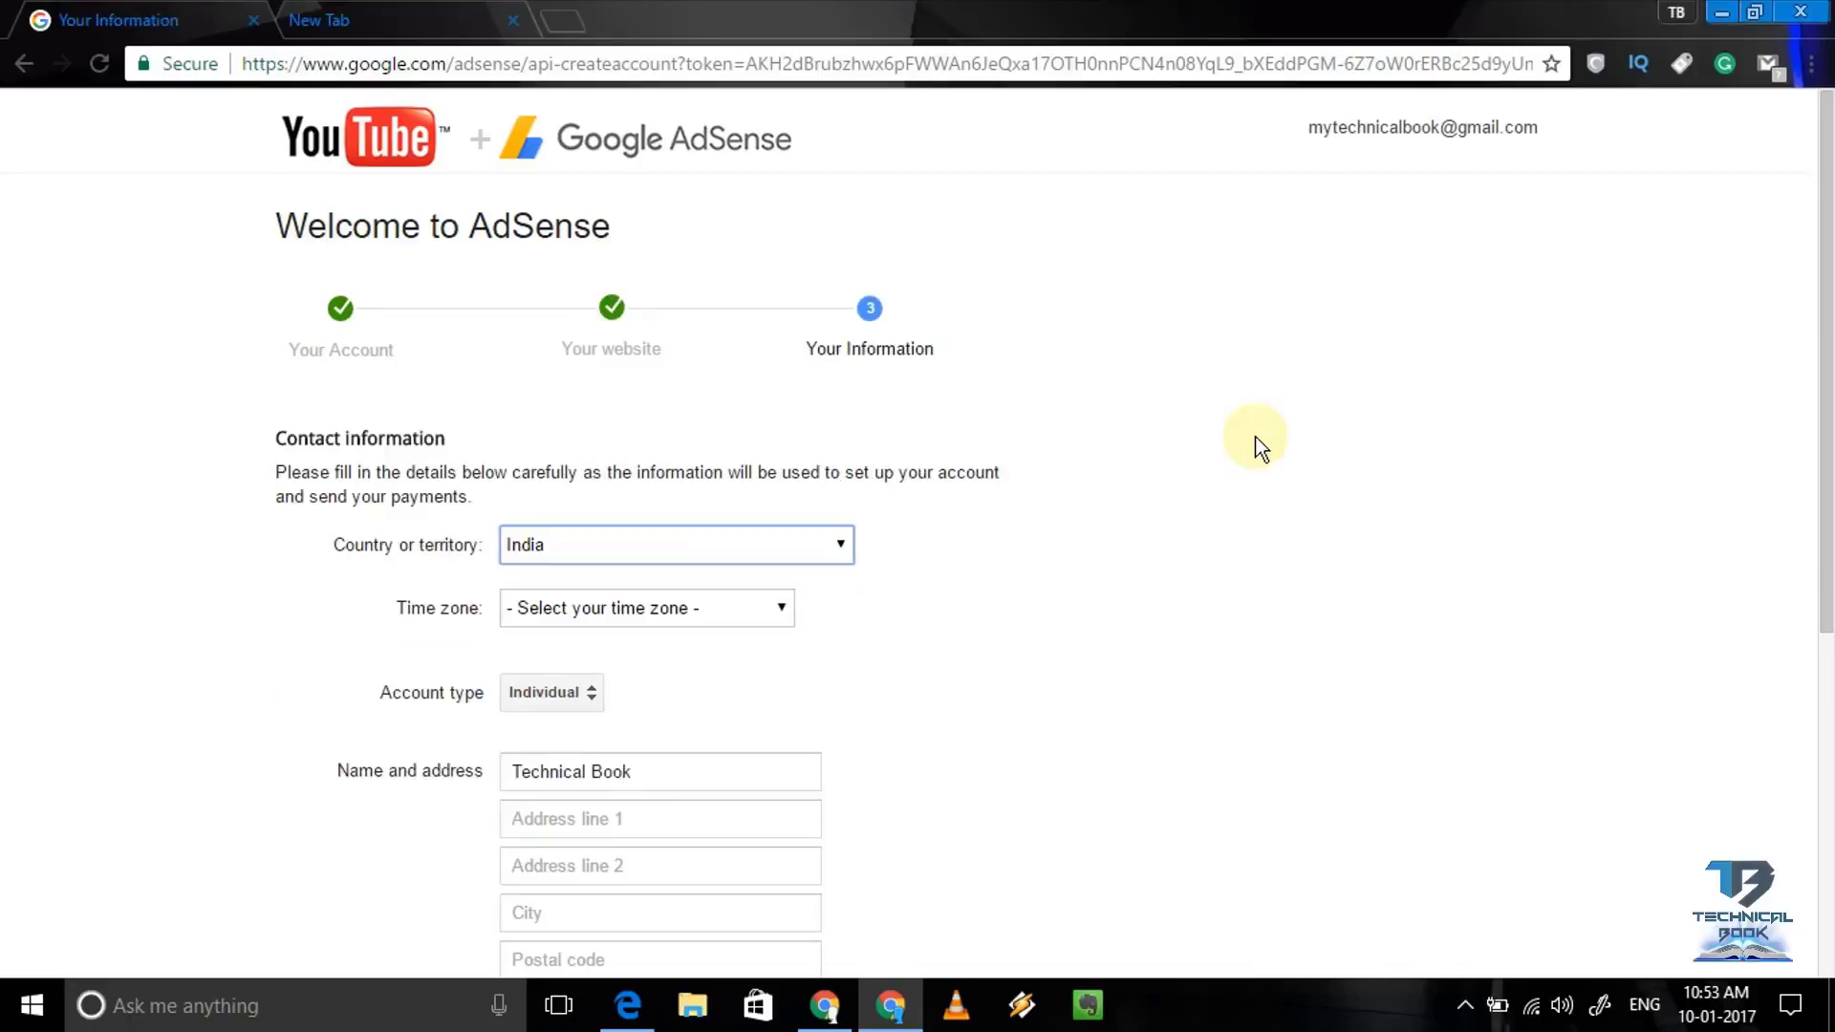
Keep India as the country and set the time zone to (UTC+05:30) Kolkata with an Individual account type
click(1260, 447)
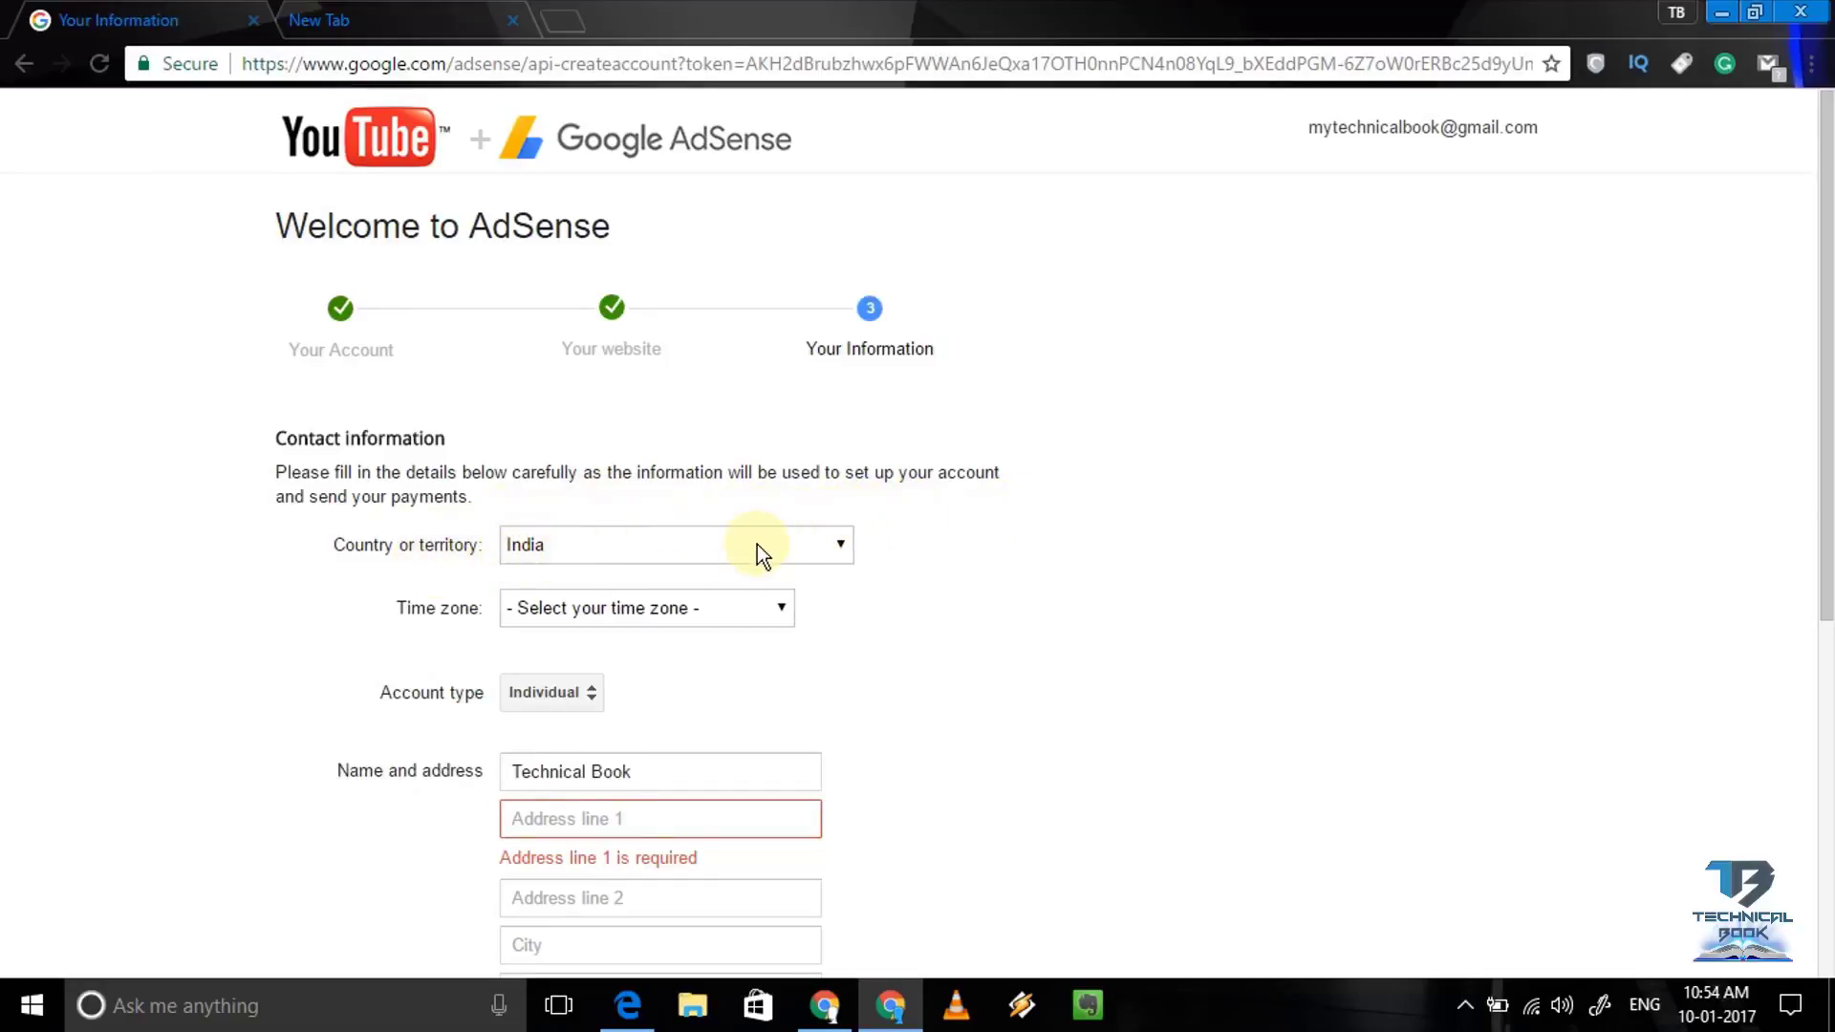
click(826, 546)
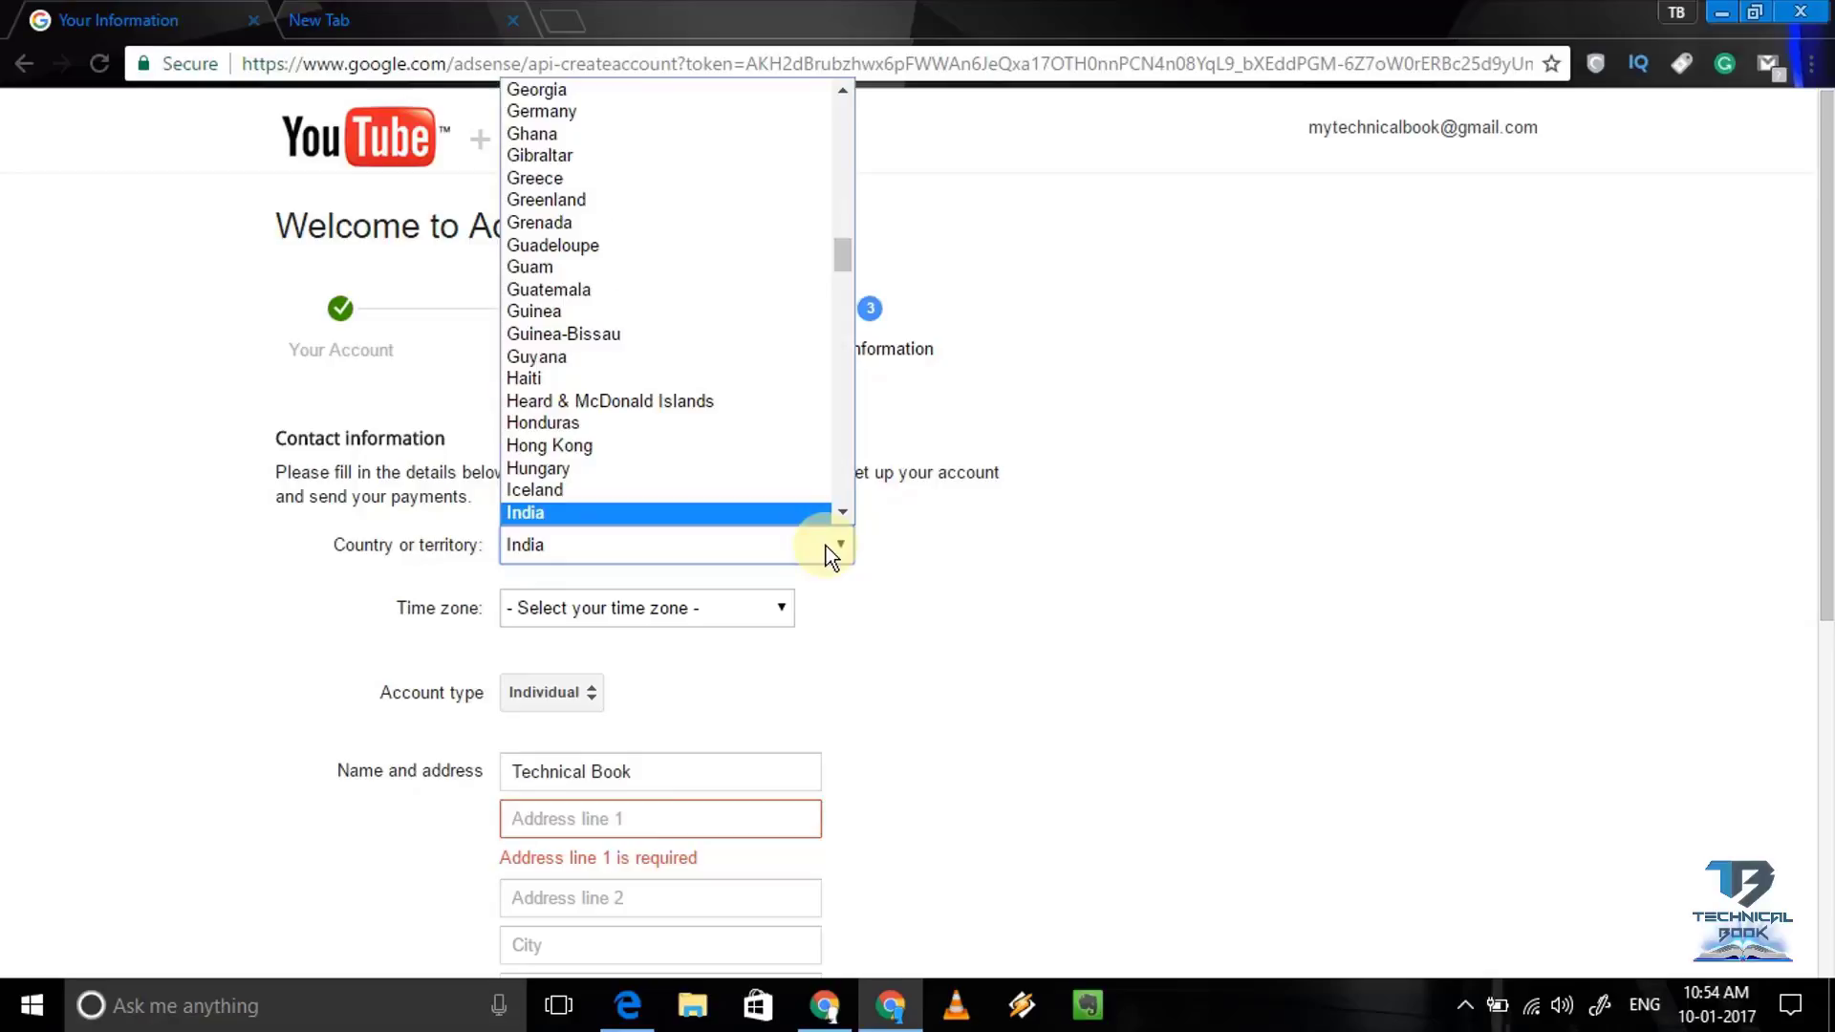
click(826, 547)
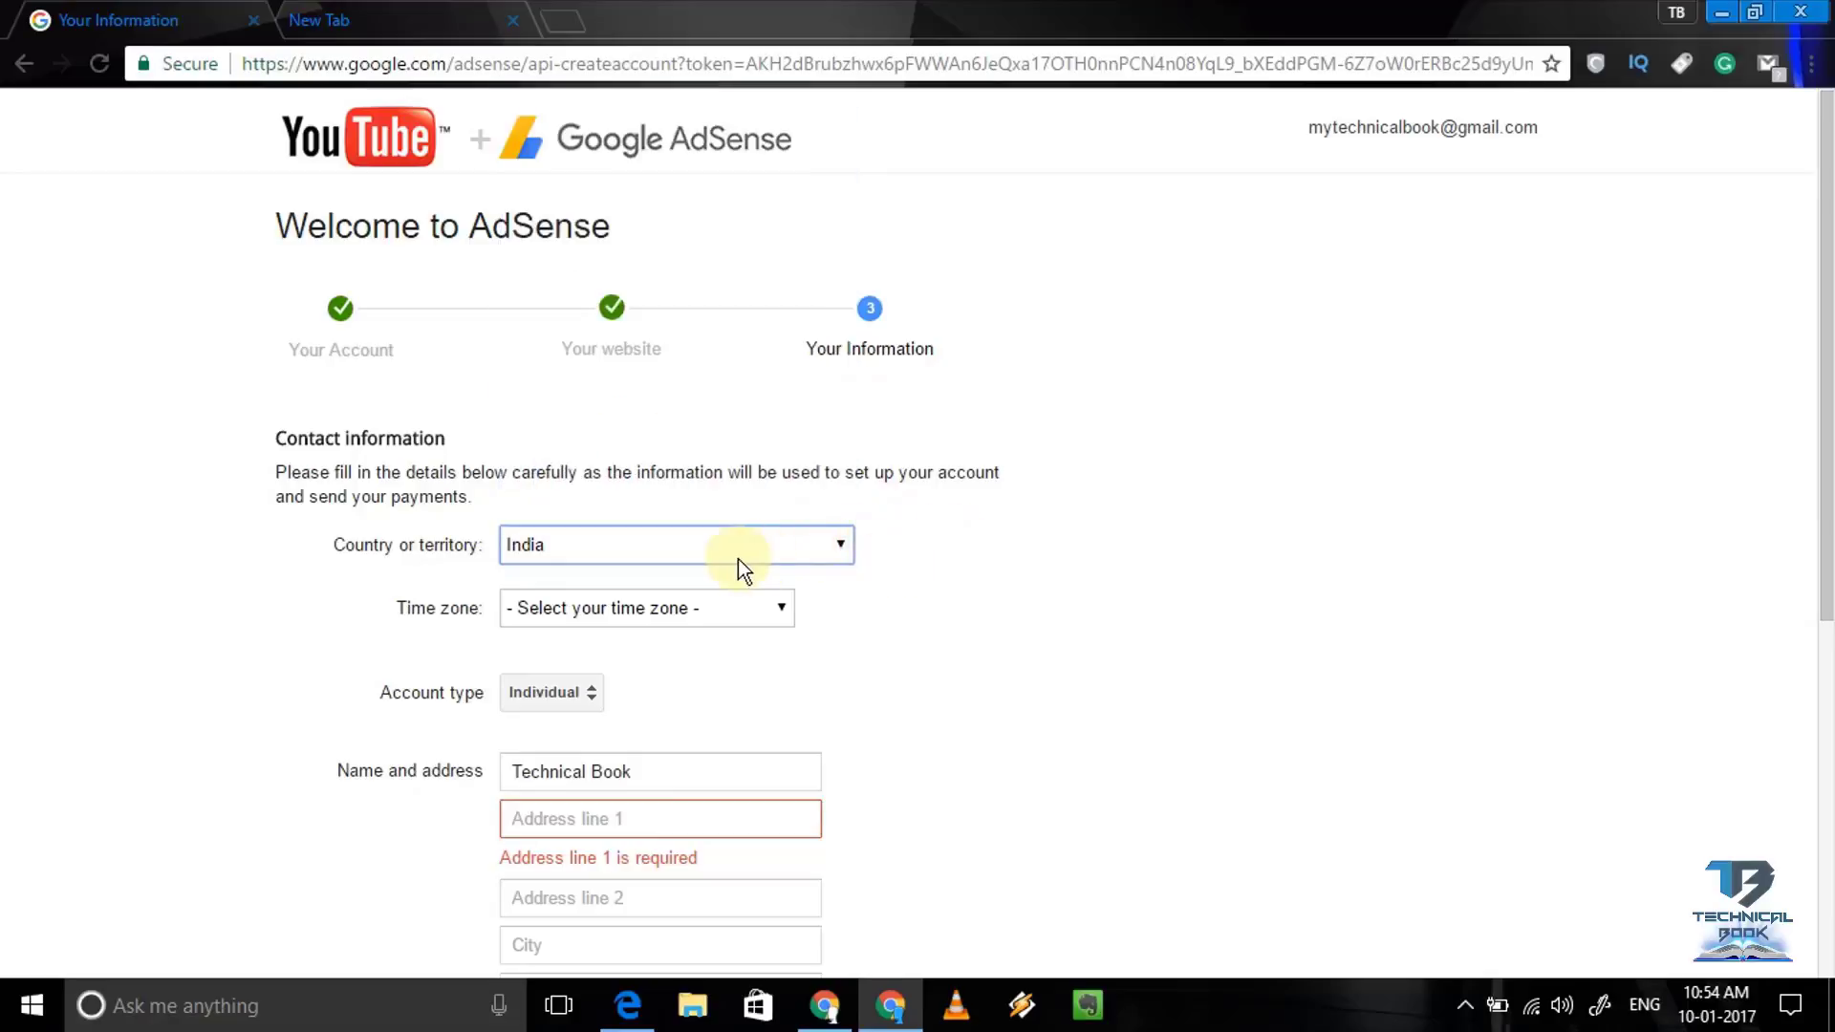
click(767, 609)
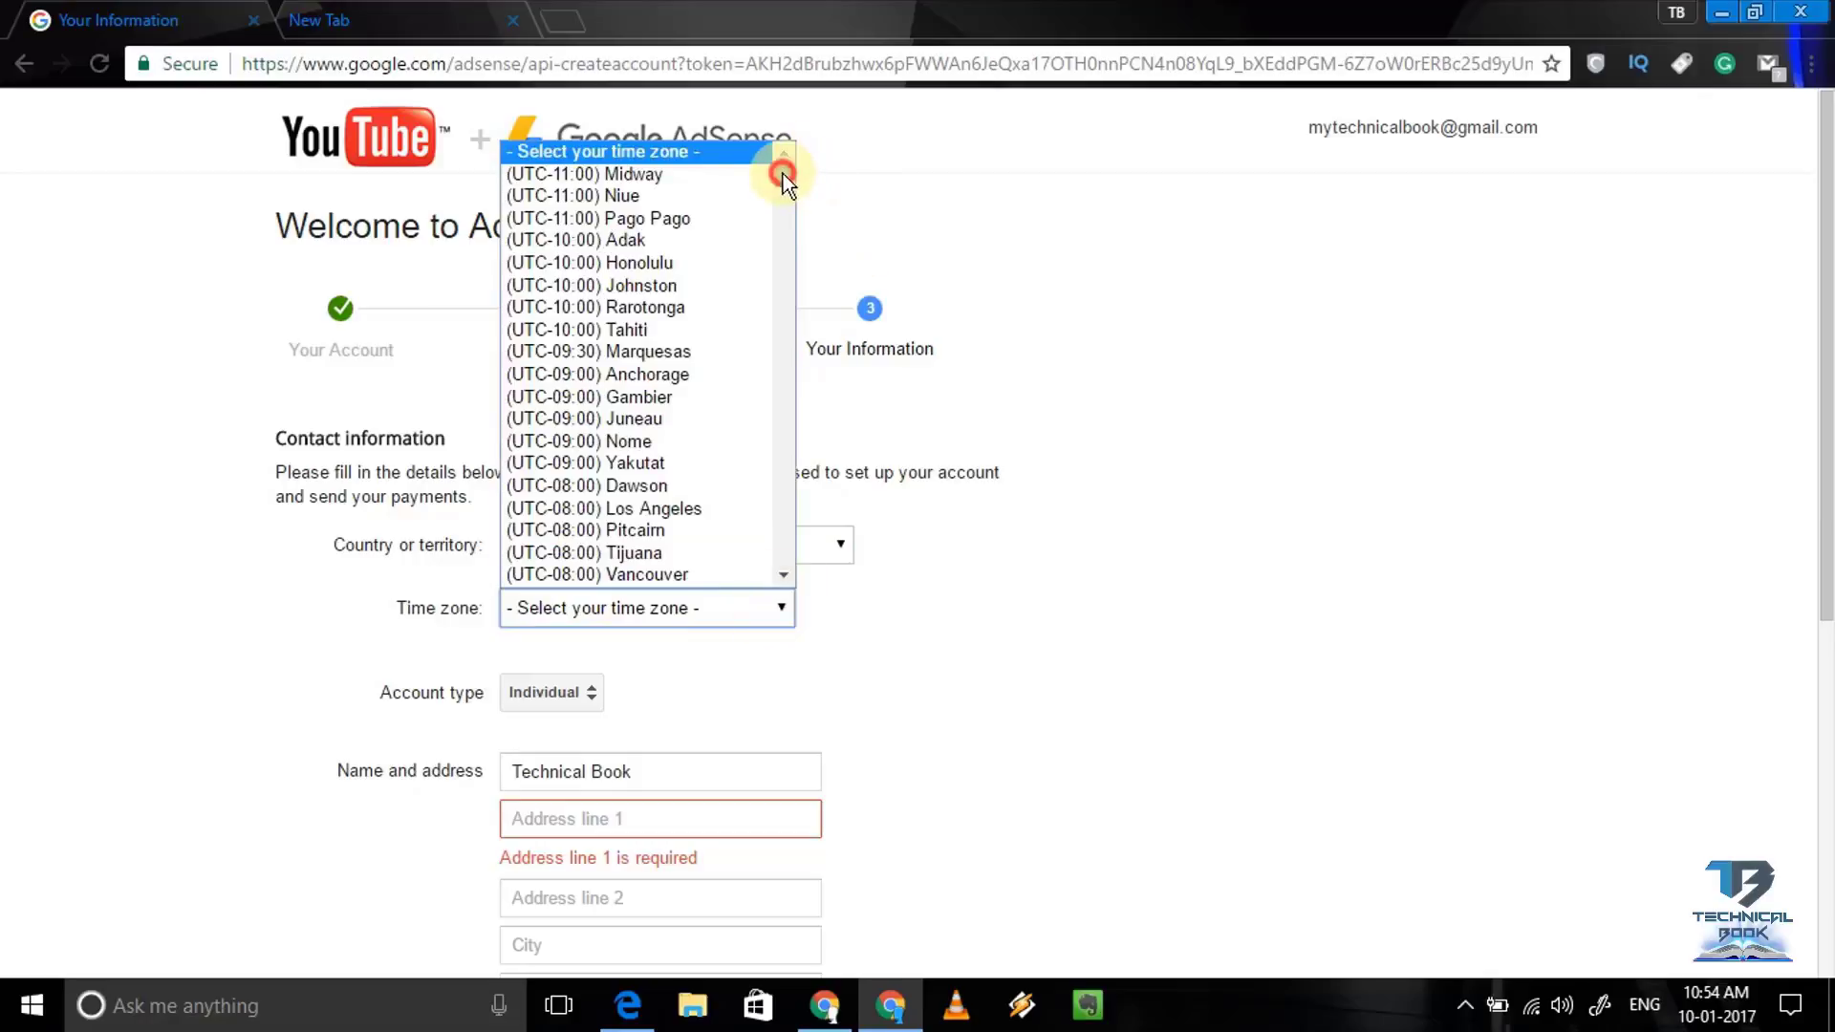
drag(783, 174, 790, 476)
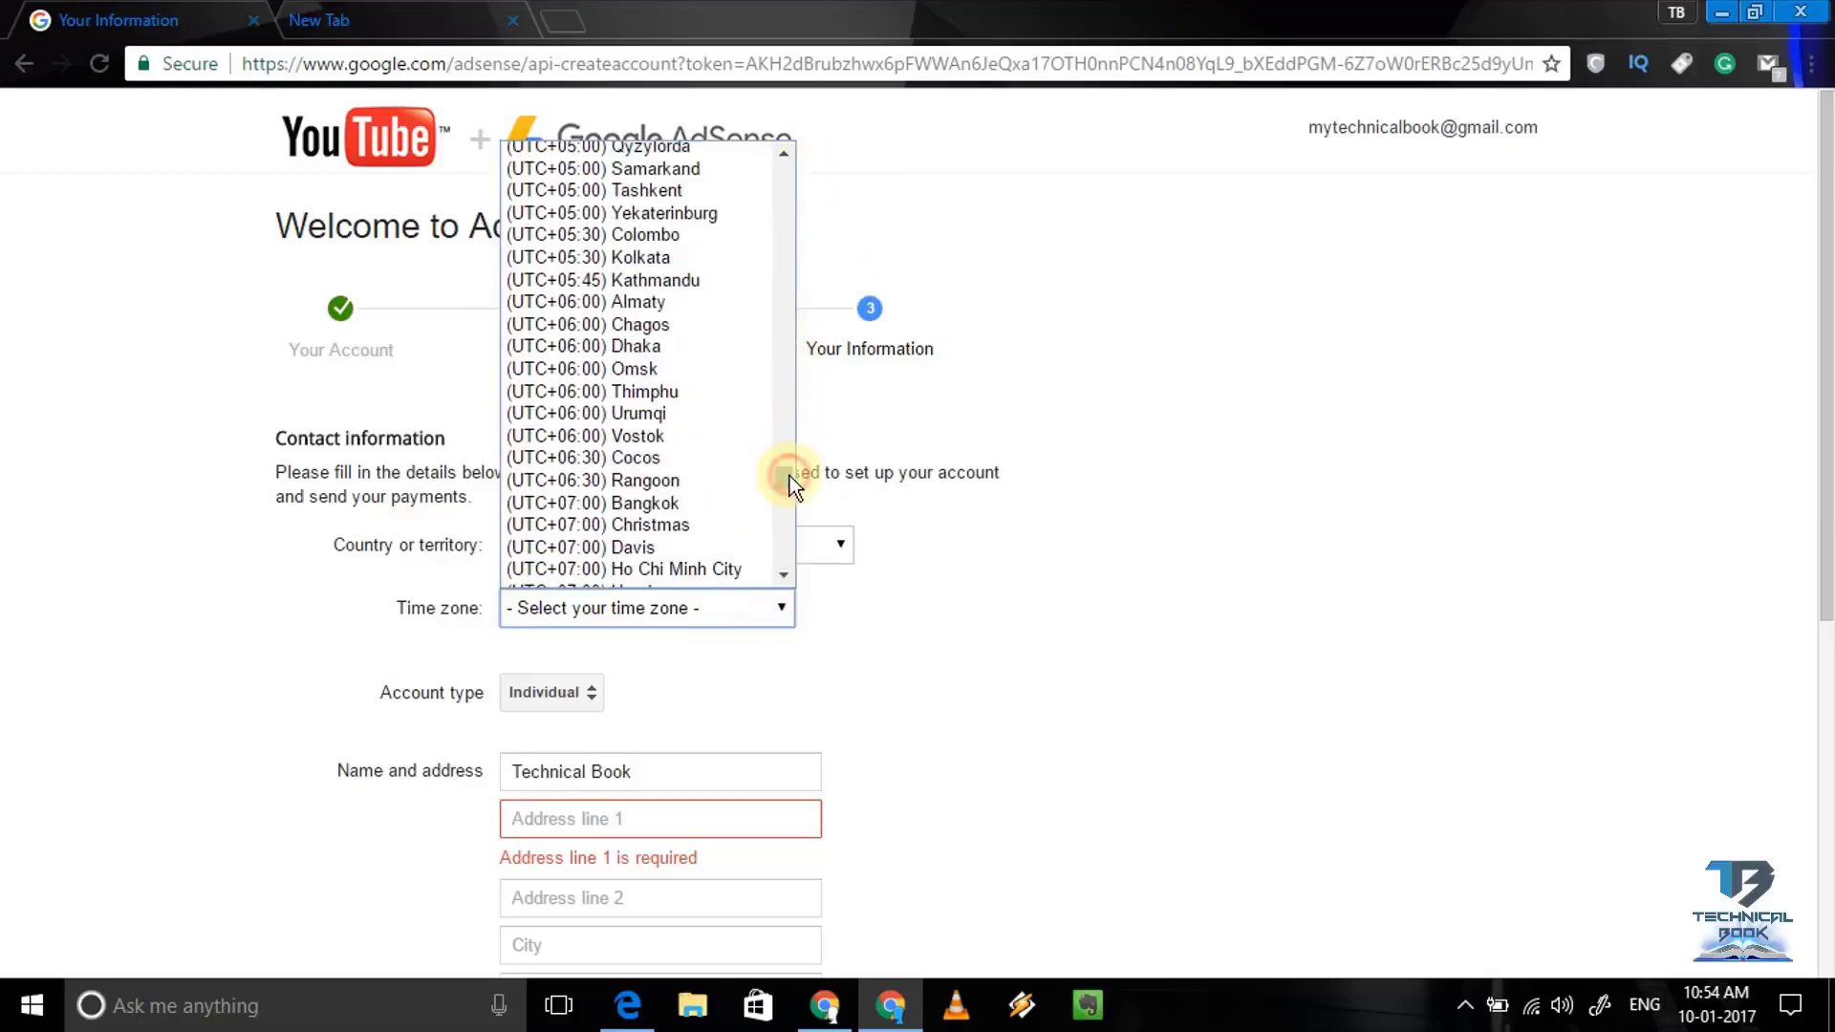
click(644, 258)
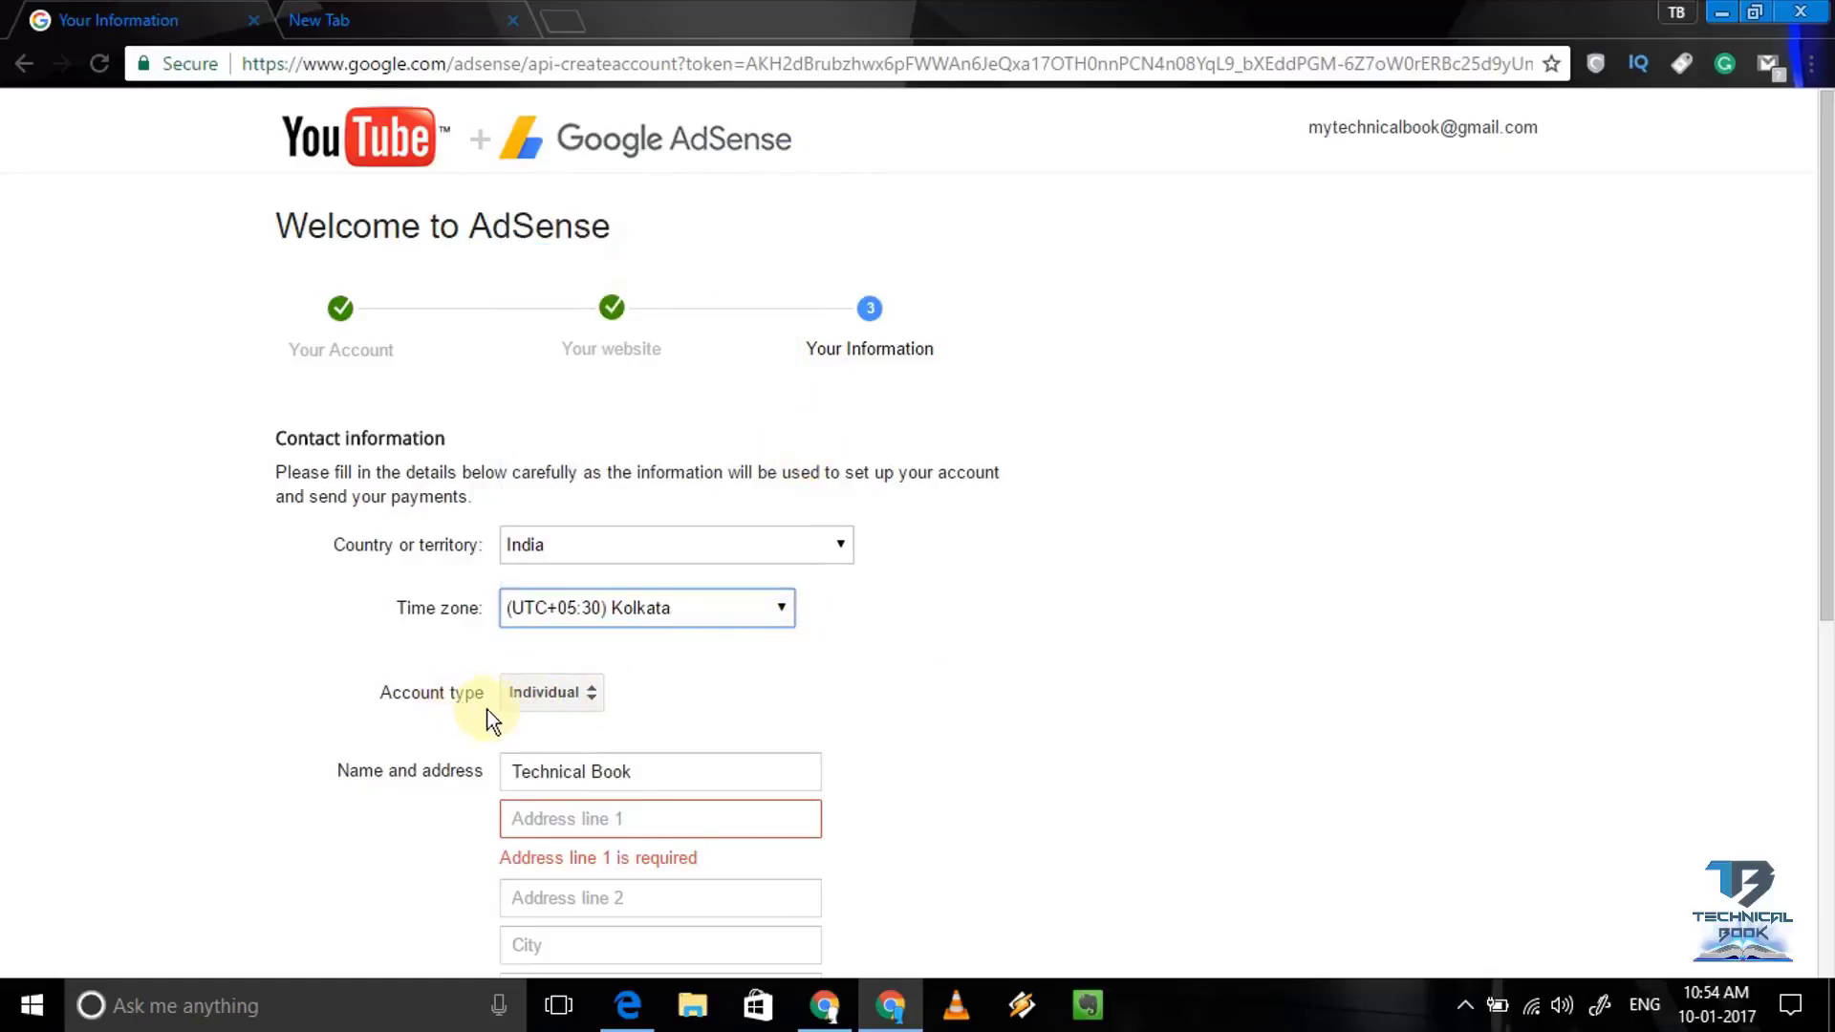
click(587, 692)
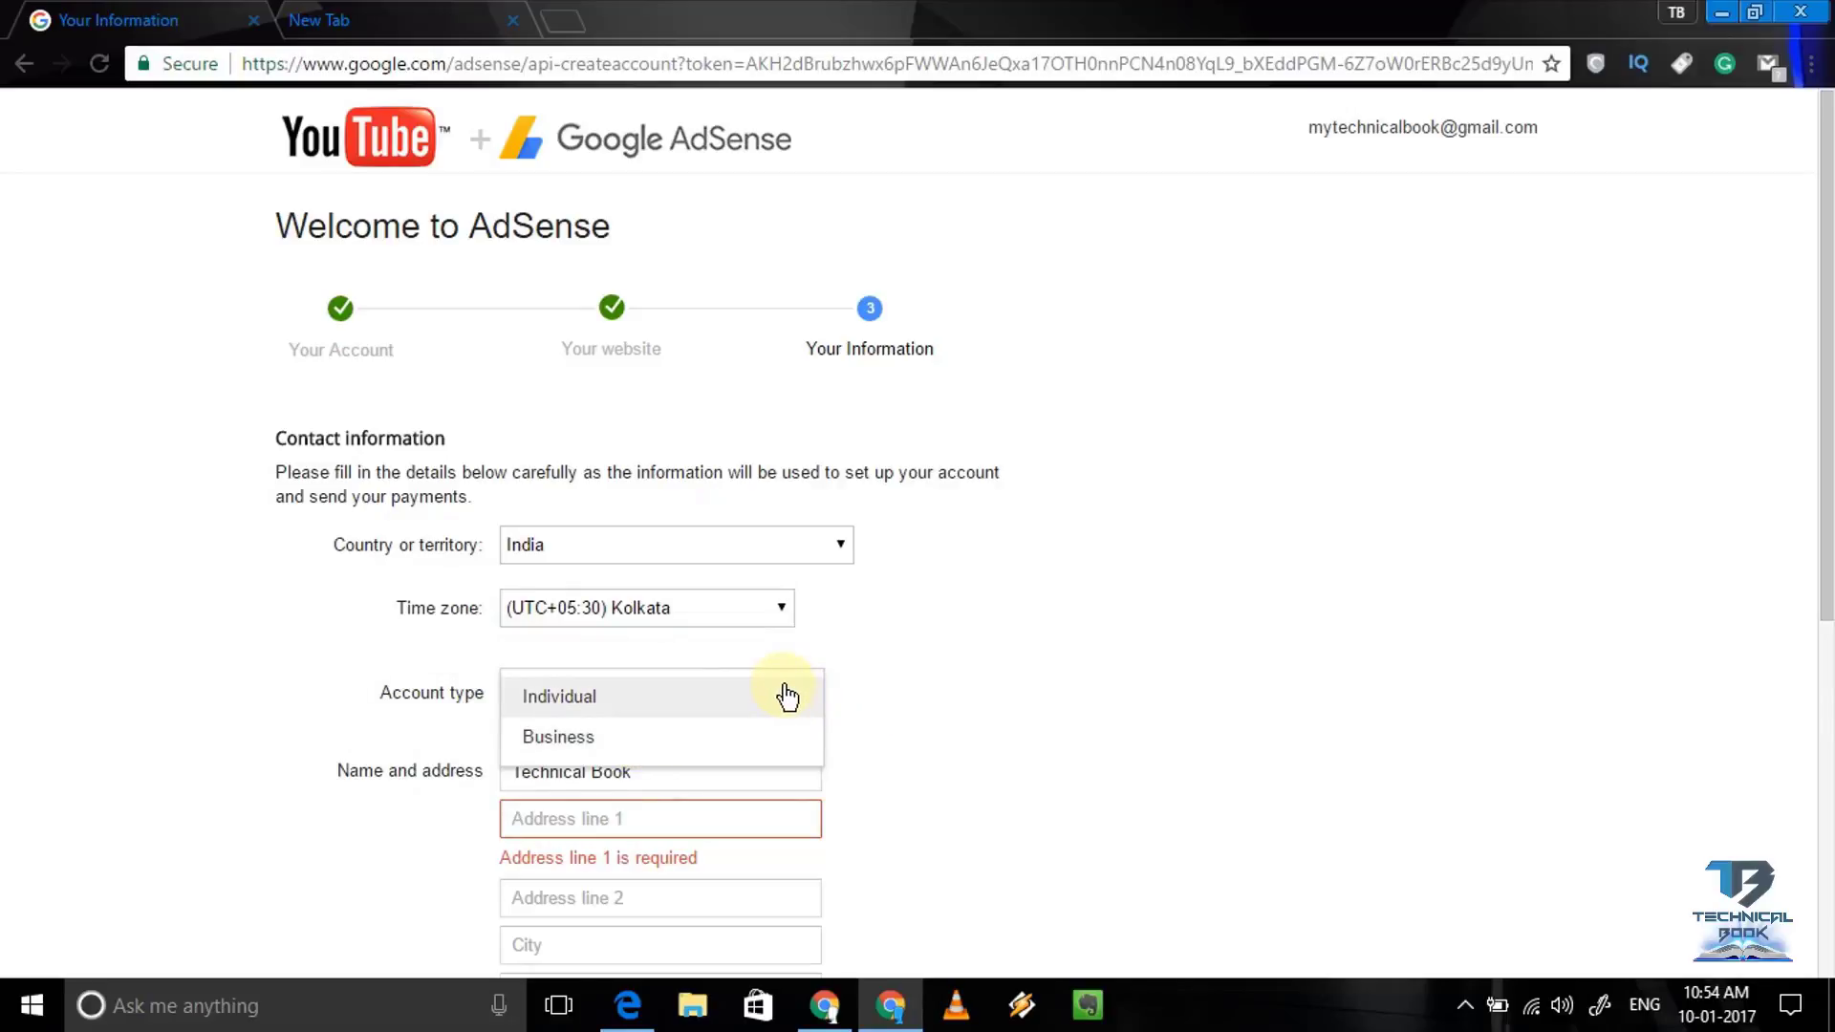
click(662, 705)
Replace the channel name in the name and address section with the account holder's full name
drag(1819, 438, 1817, 649)
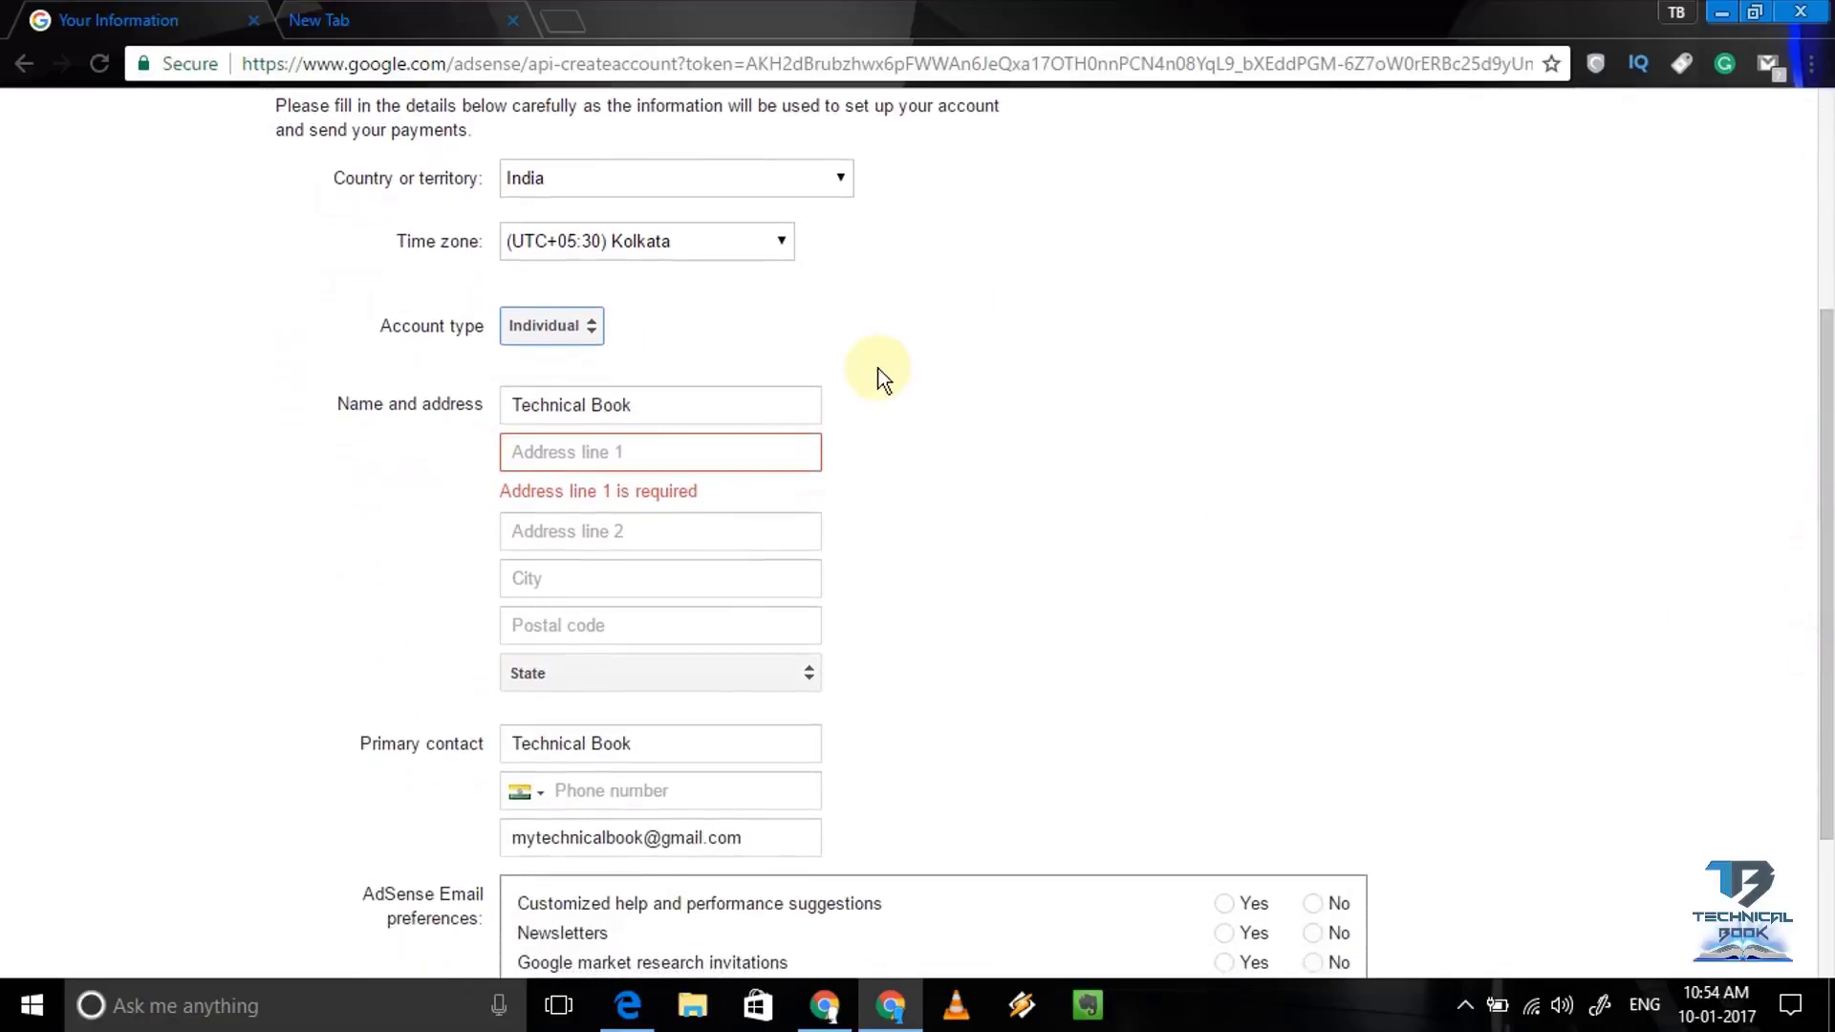
click(650, 413)
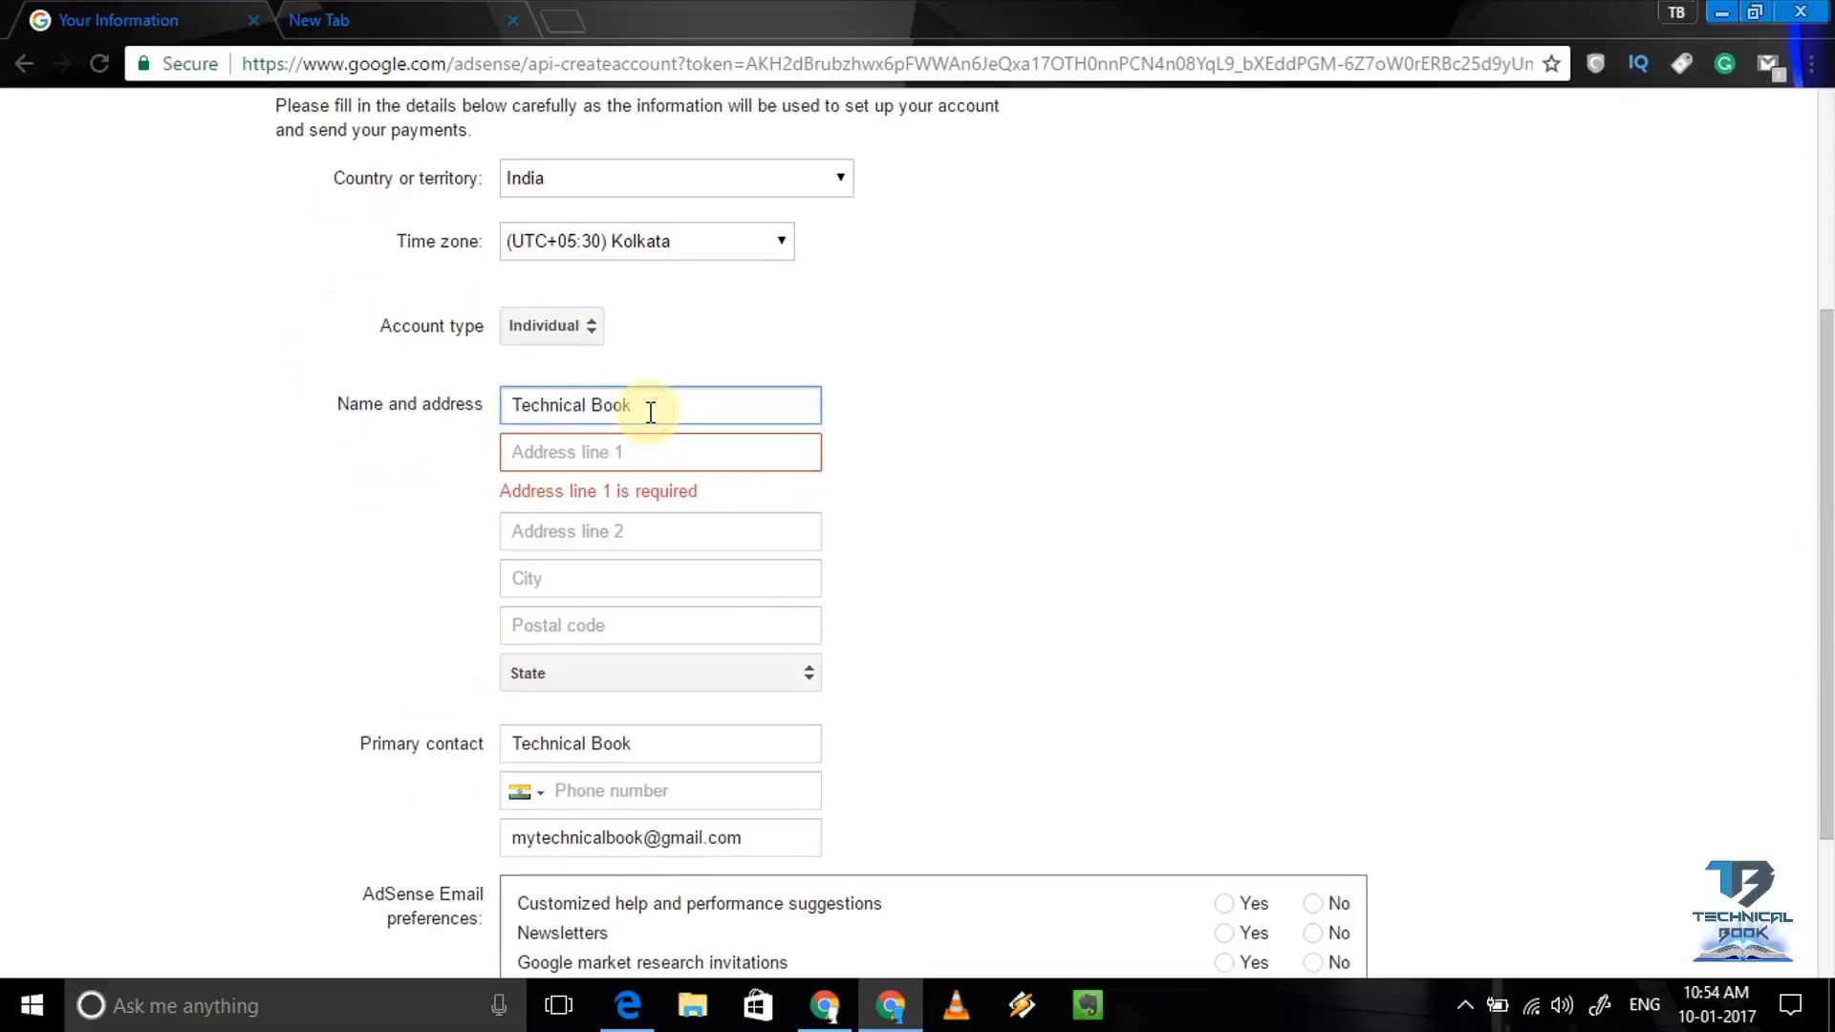
key(BackSpace)
key(BackSpace)
key(BackSpace)
key(BackSpace)
key(BackSpace)
key(BackSpace)
key(BackSpace)
key(BackSpace)
key(BackSpace)
key(BackSpace)
key(BackSpace)
key(BackSpace)
key(BackSpace)
key(BackSpace)
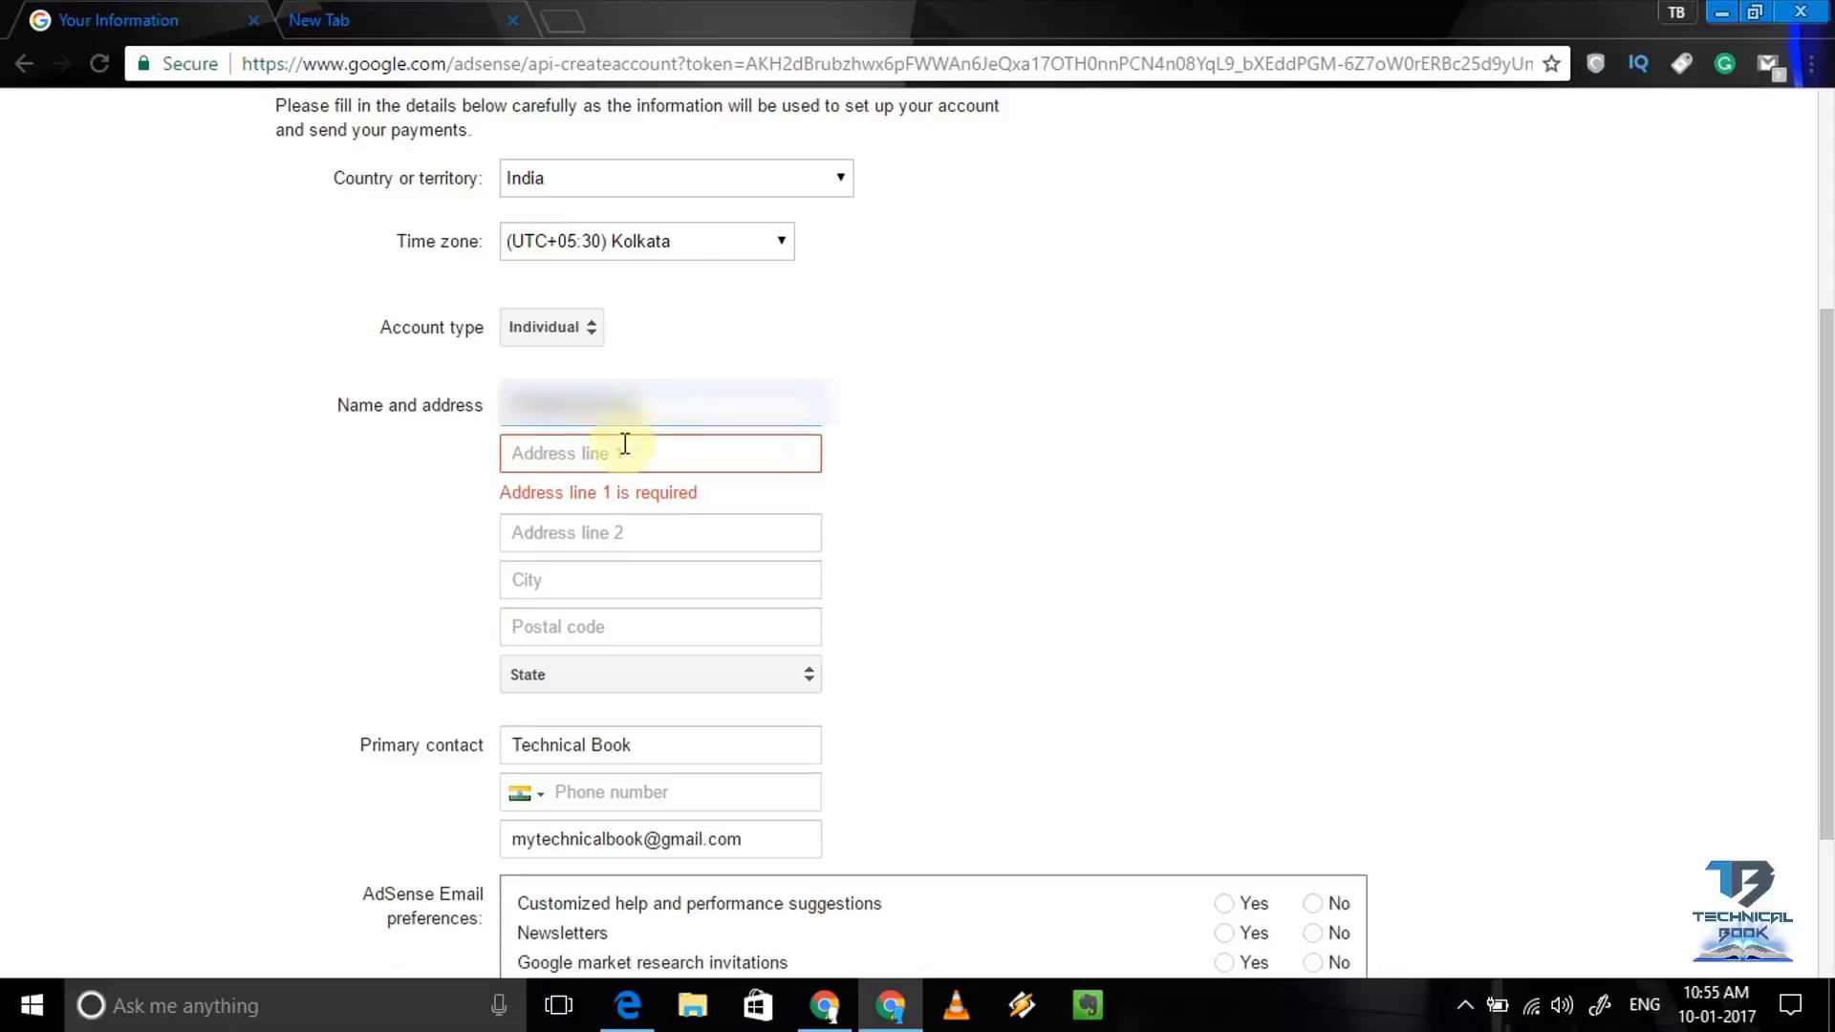
Fill in the account holder's postal address, including both address lines, city, postal code and state
click(623, 455)
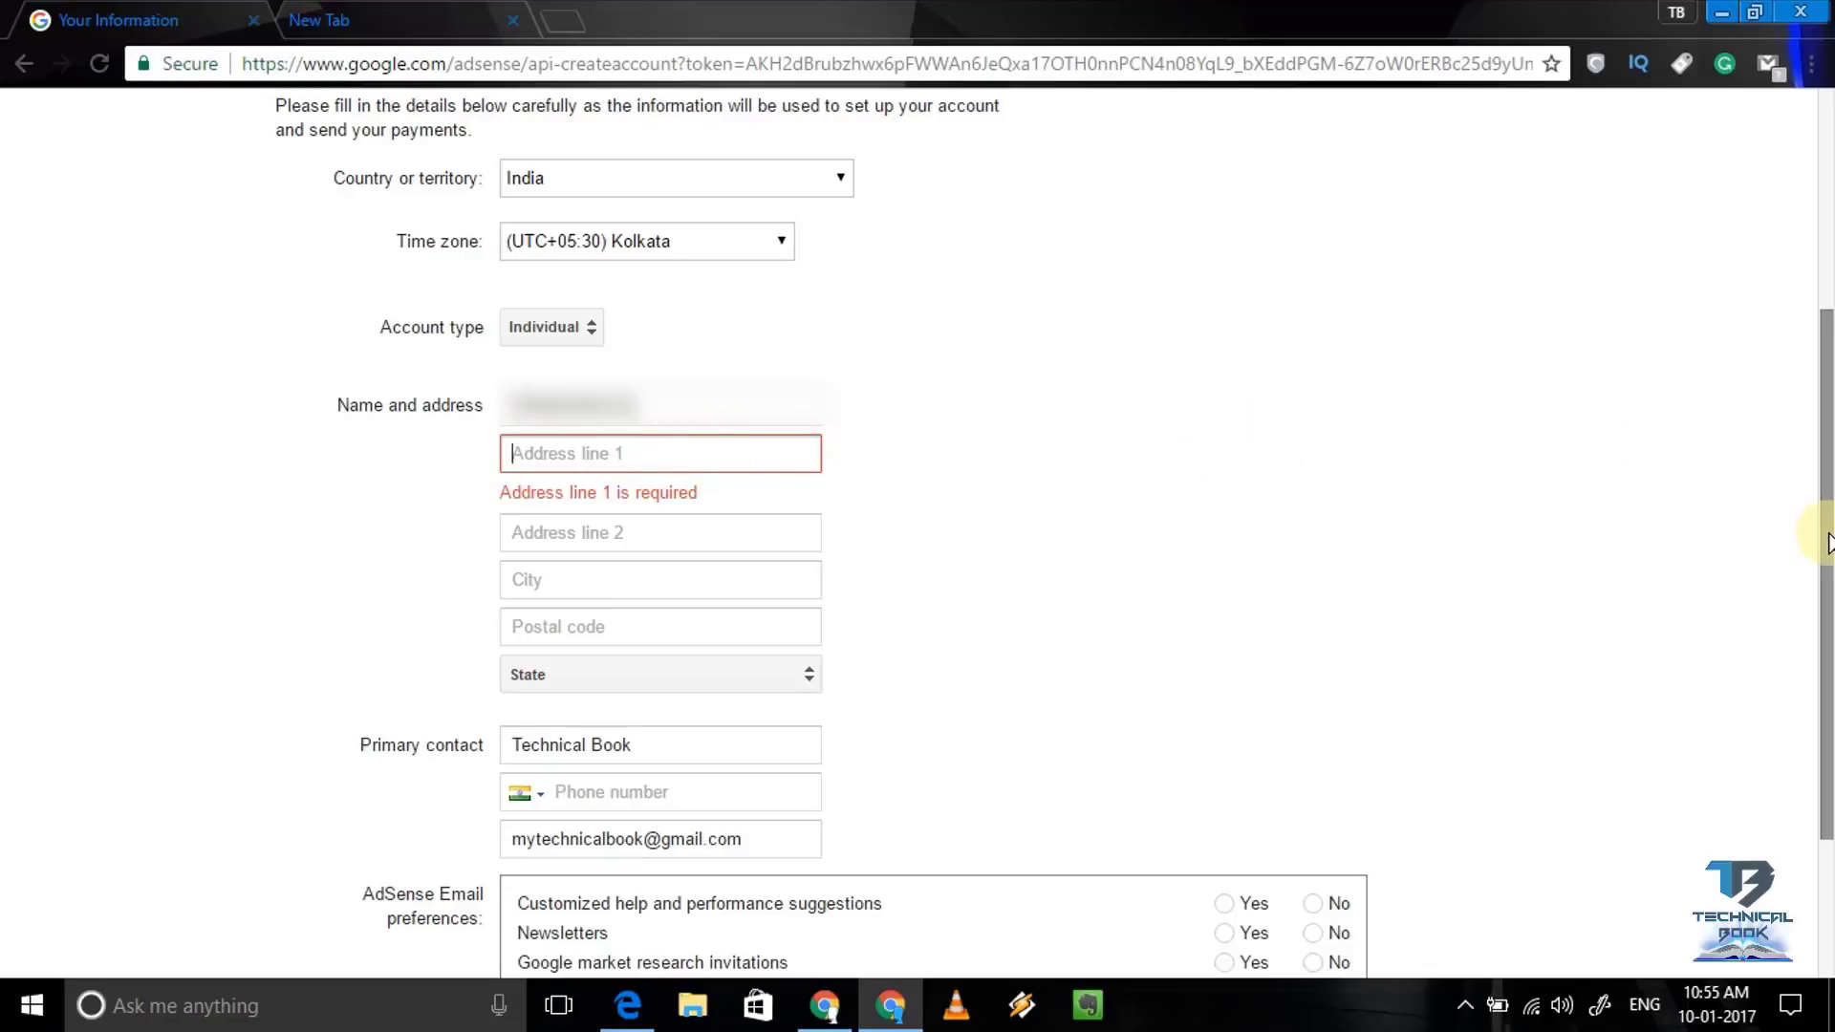
click(532, 451)
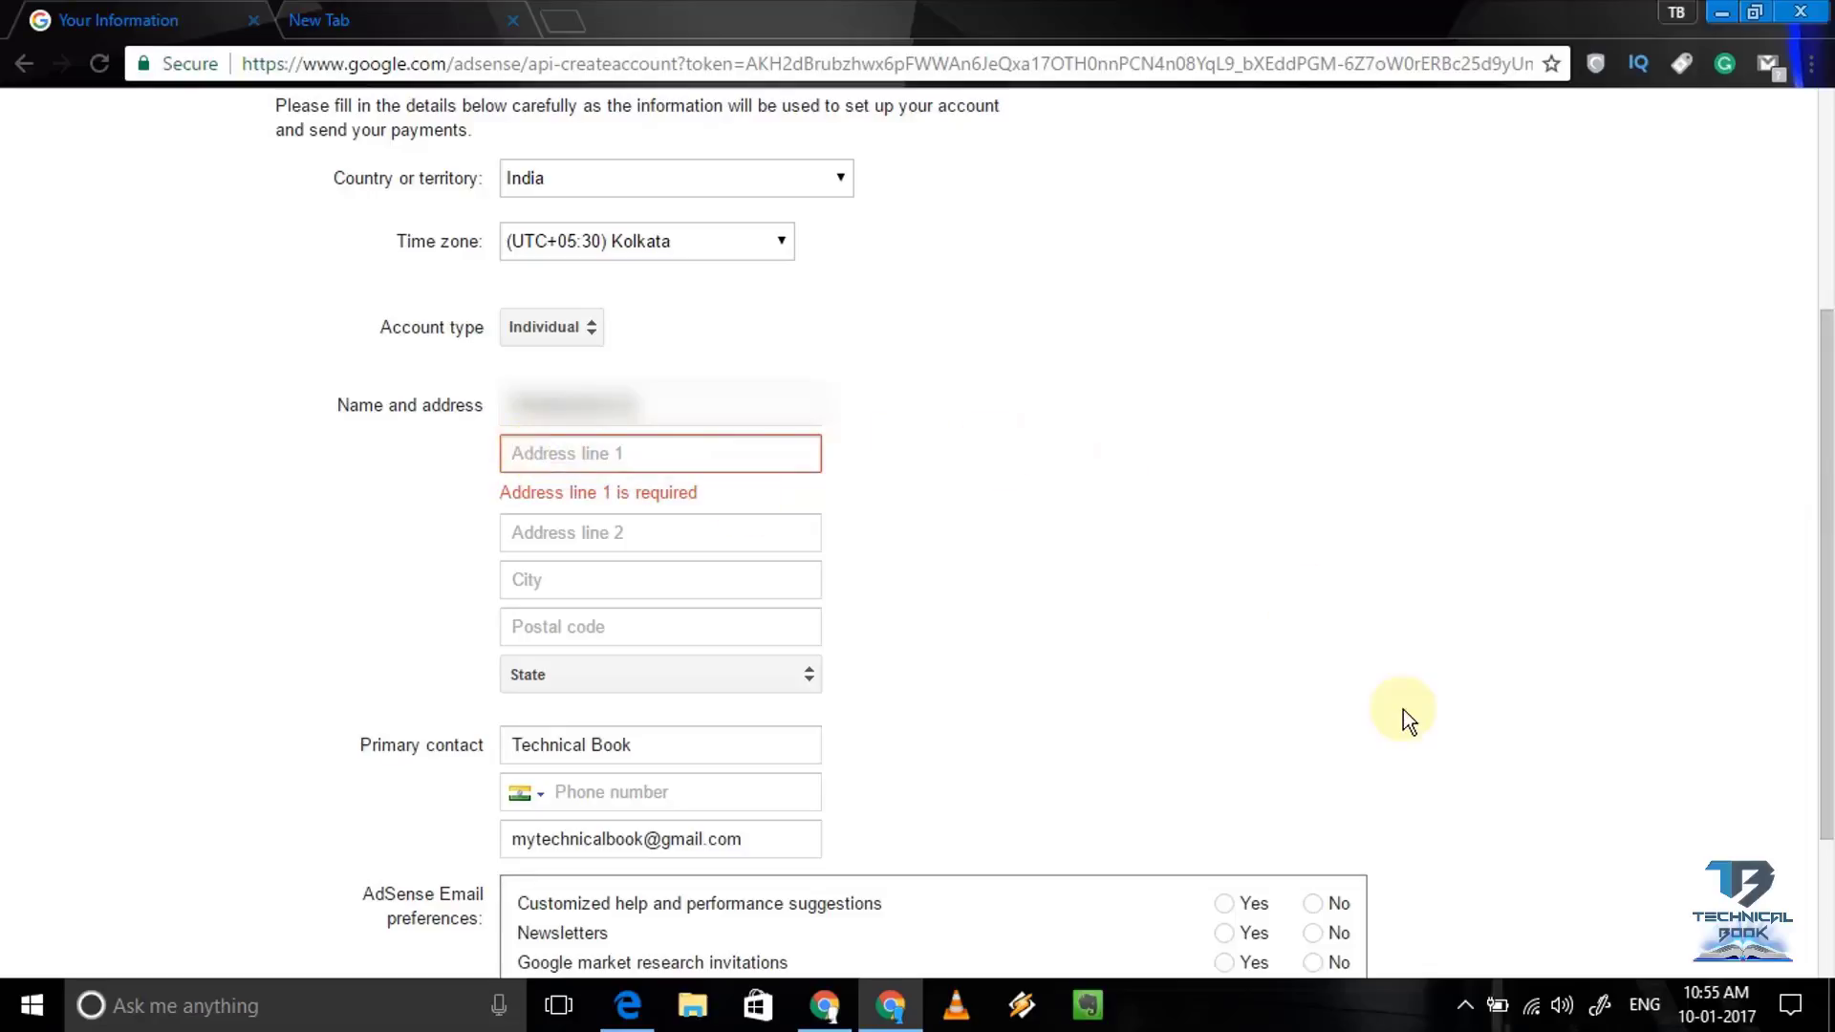
click(1177, 711)
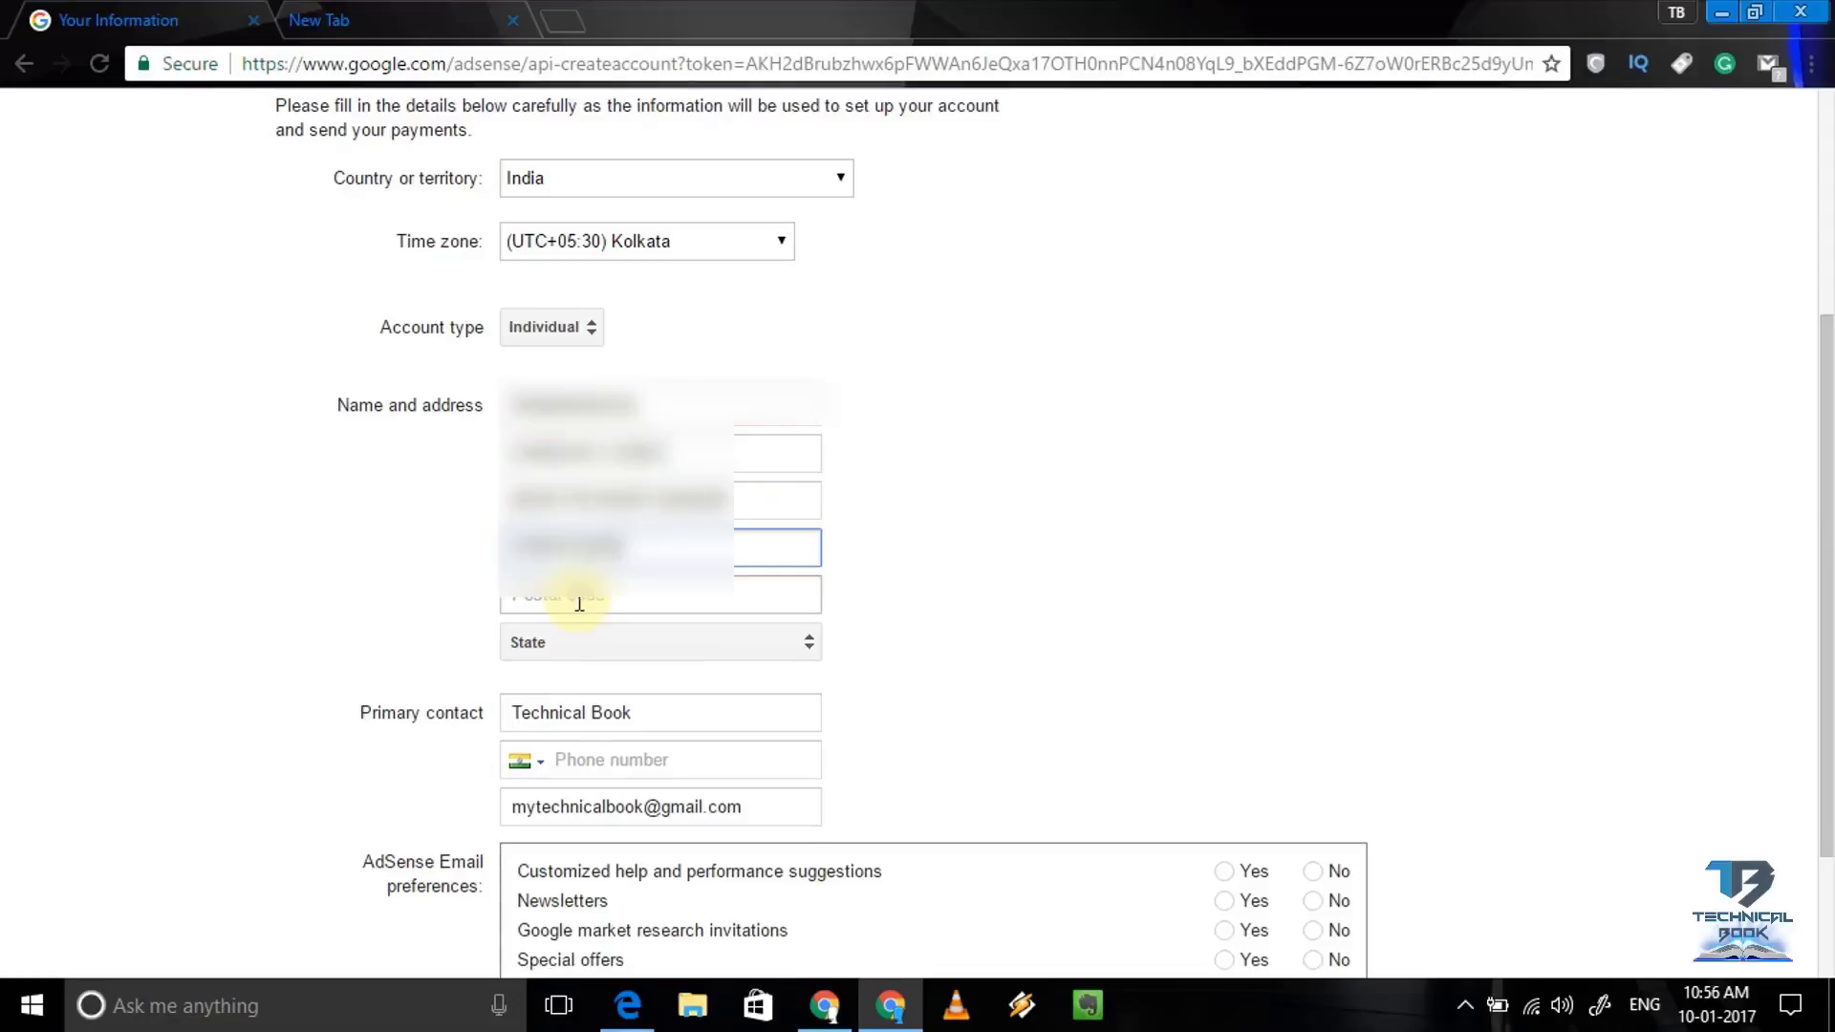
click(578, 602)
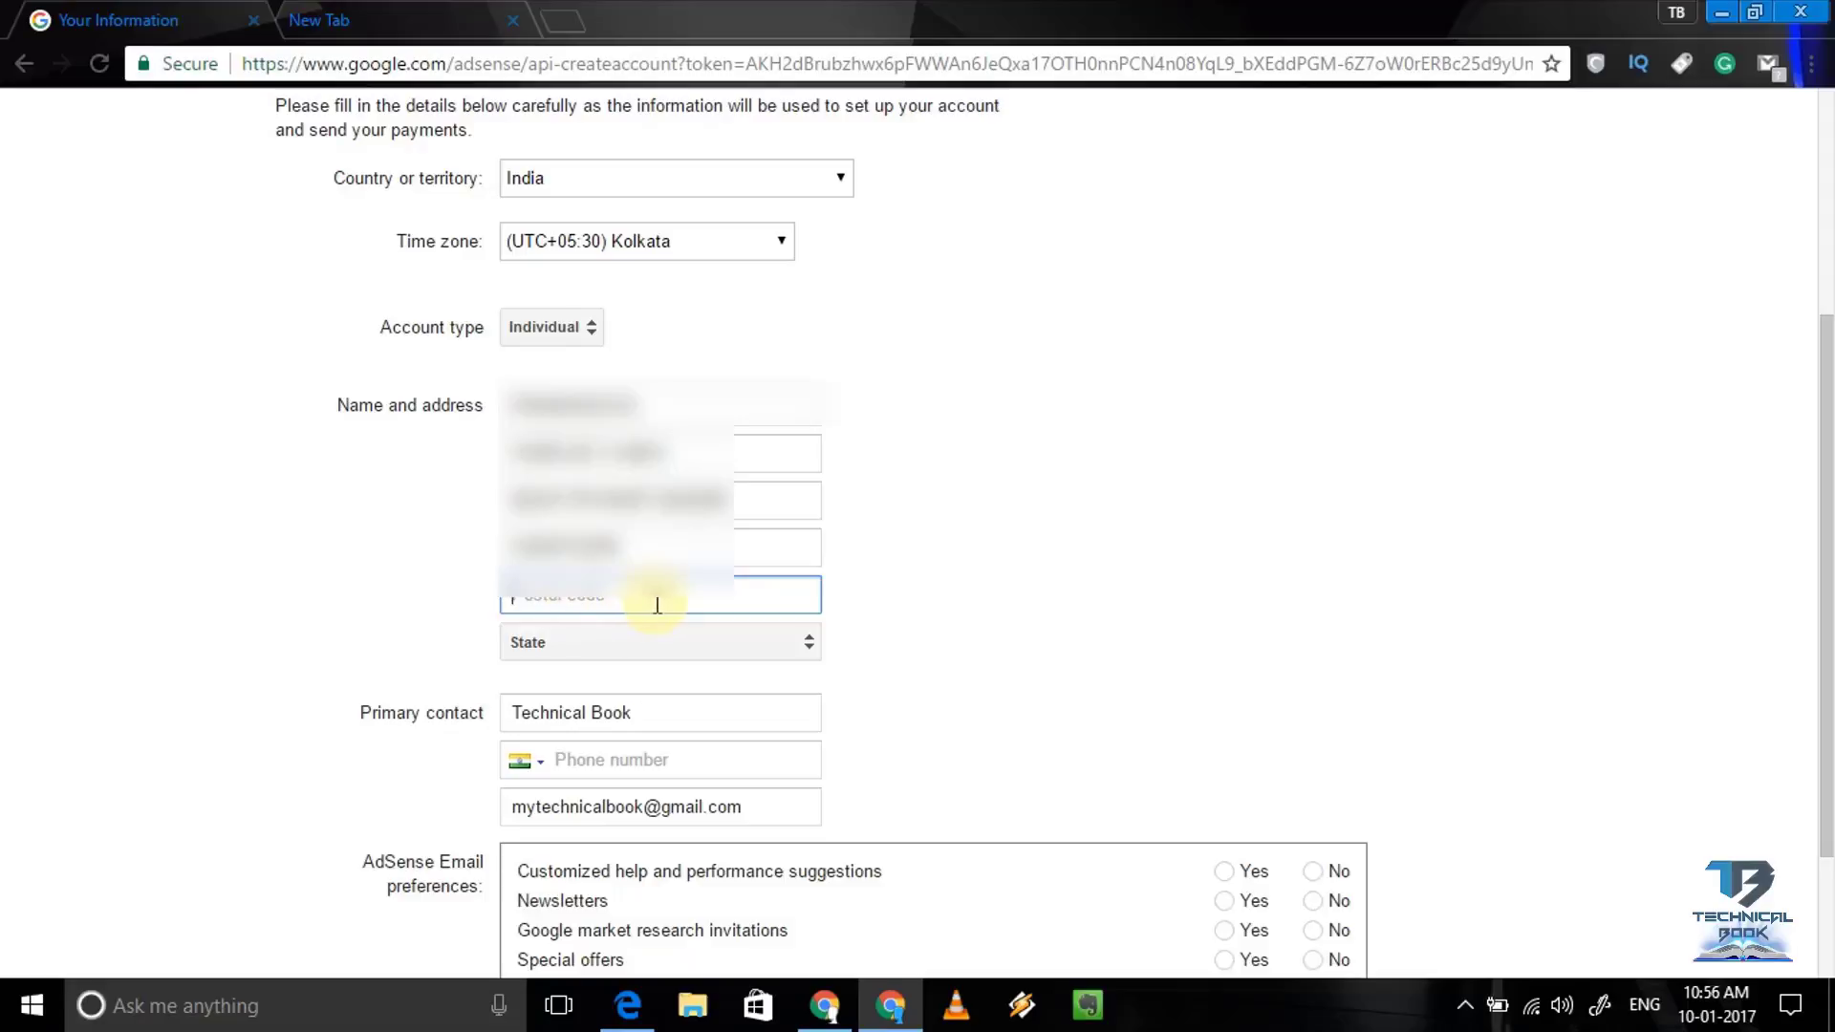
text(700004)
click(690, 644)
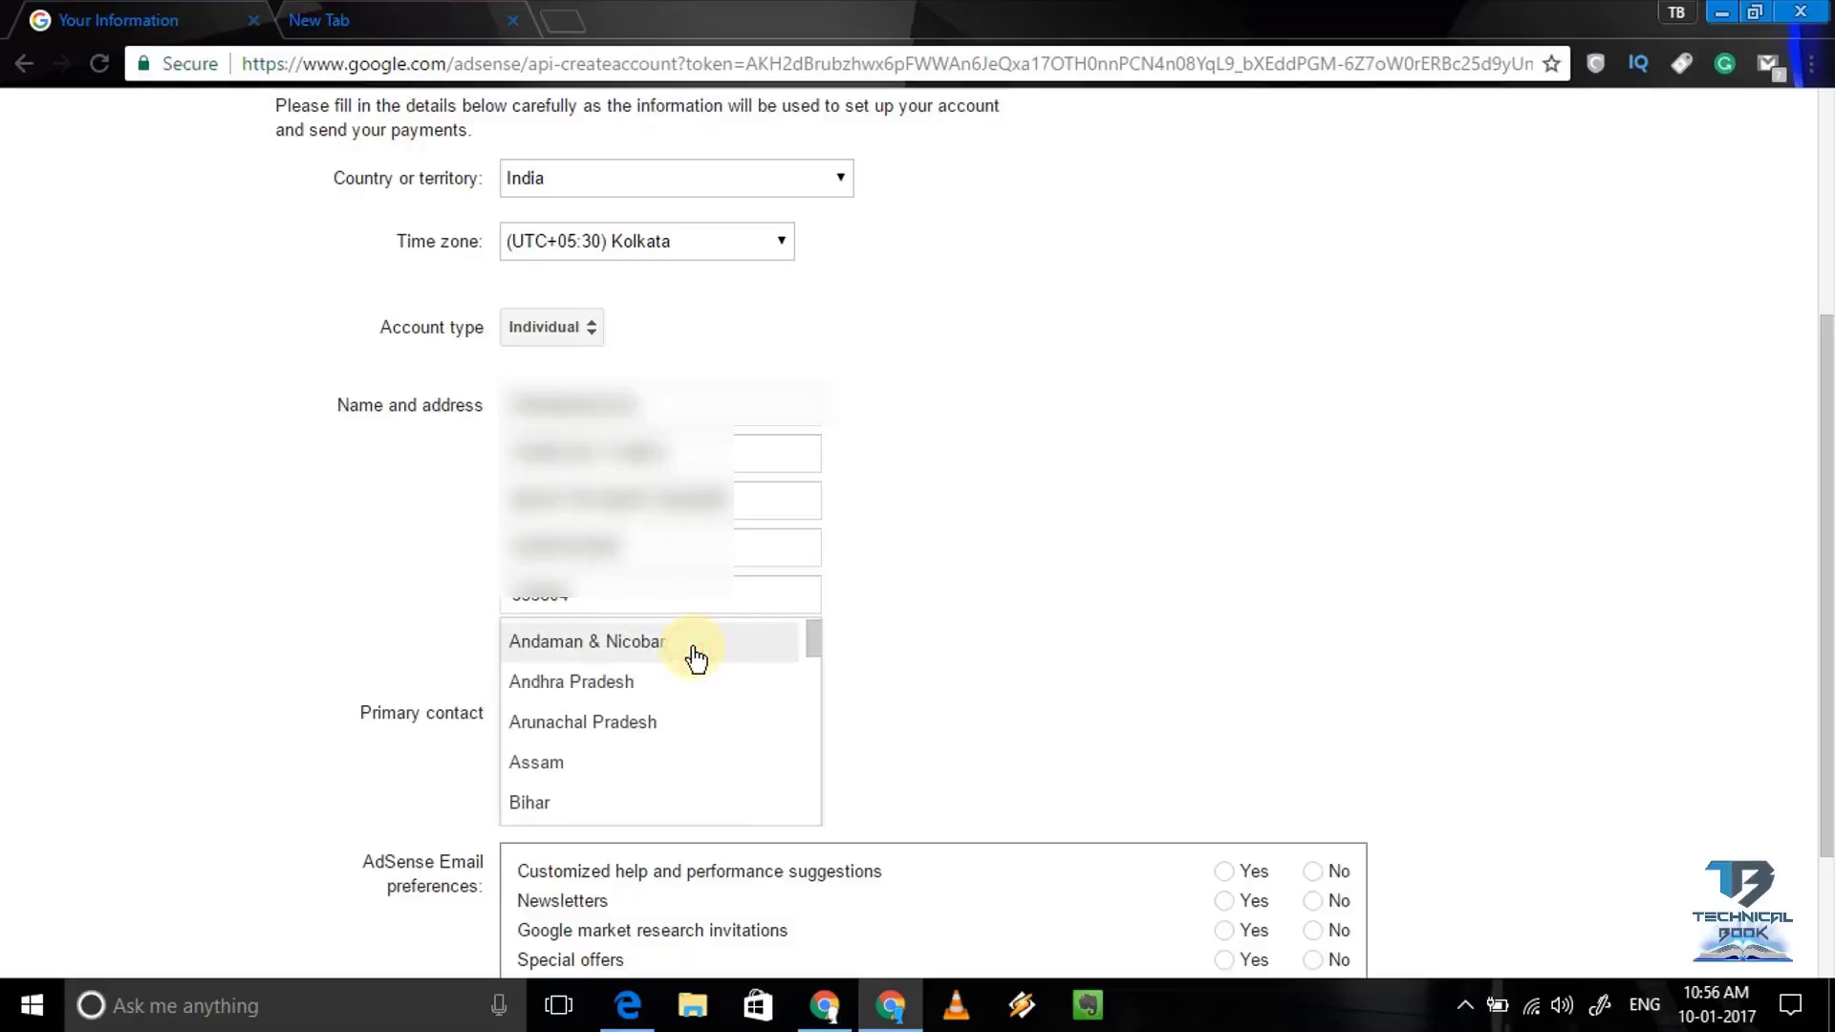
drag(811, 647, 815, 786)
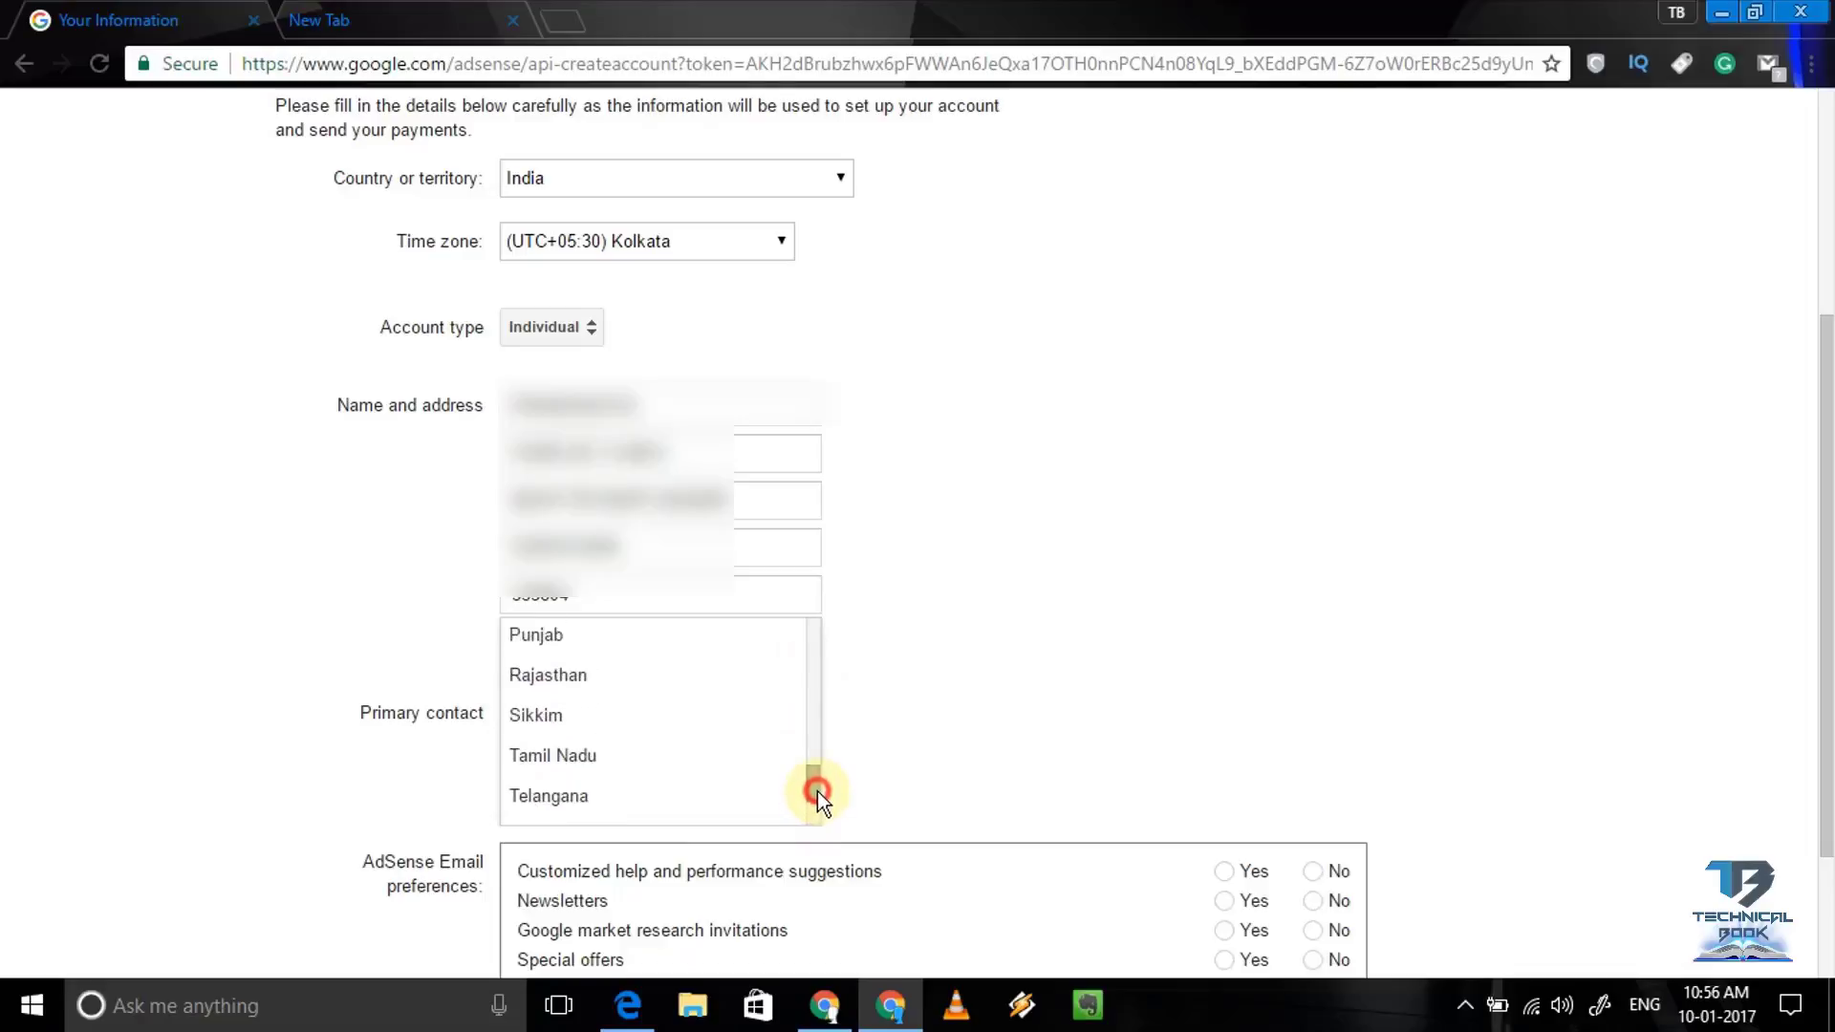
click(551, 685)
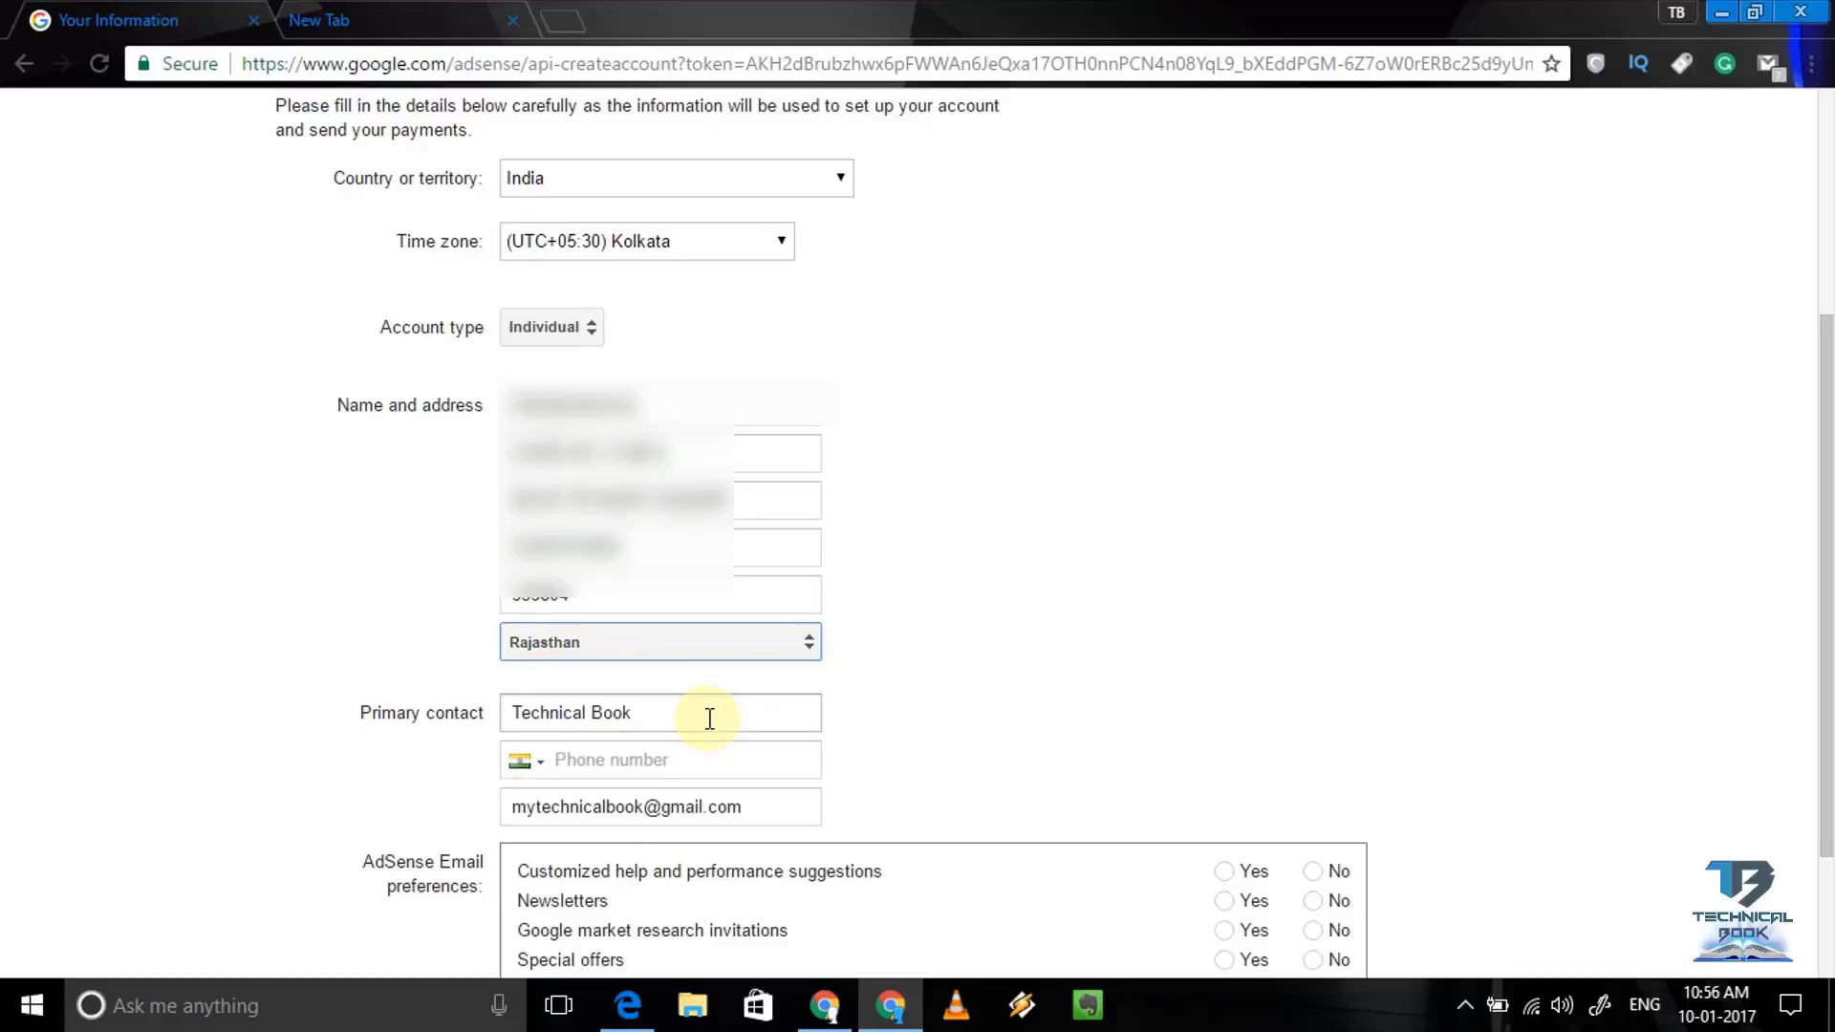
Replace the primary contact's name with the contact person's full name
click(709, 719)
key(BackSpace)
key(BackSpace)
key(BackSpace)
key(BackSpace)
key(BackSpace)
key(BackSpace)
key(BackSpace)
key(BackSpace)
key(BackSpace)
key(BackSpace)
key(BackSpace)
key(BackSpace)
key(BackSpace)
key(BackSpace)
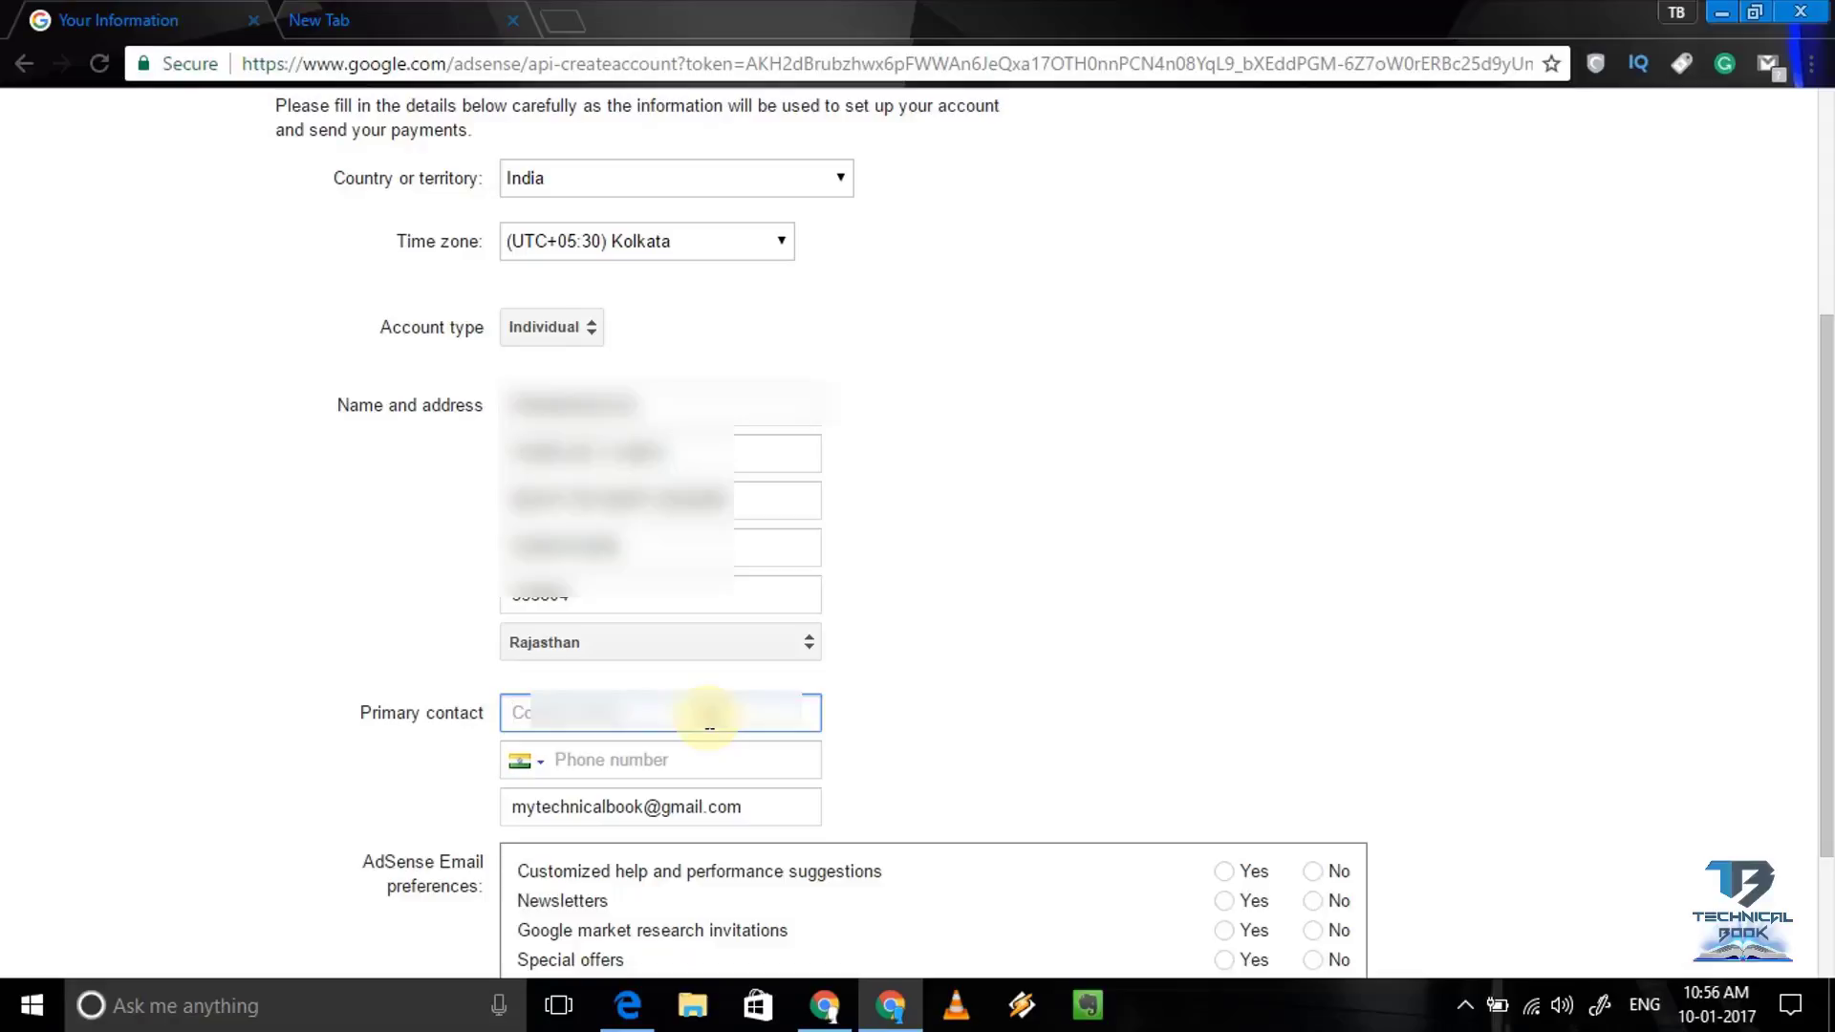
text(p)
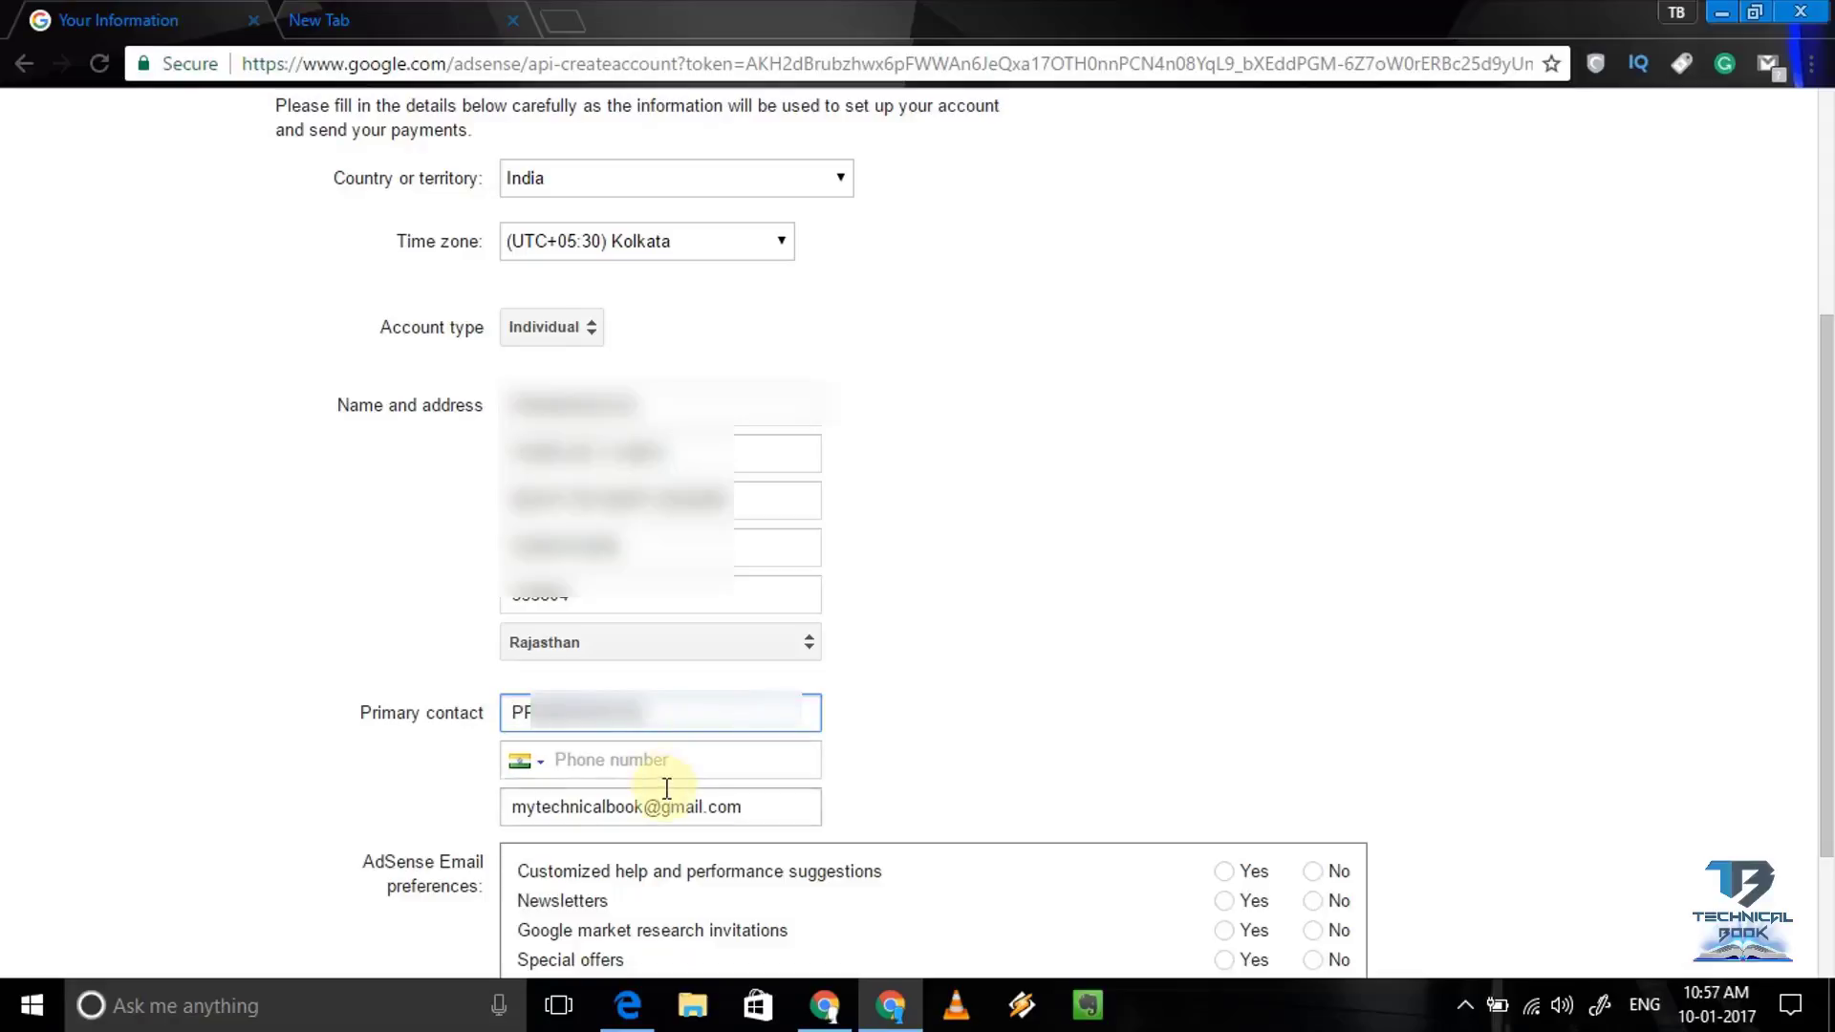
Enter the primary contact's phone number
click(668, 771)
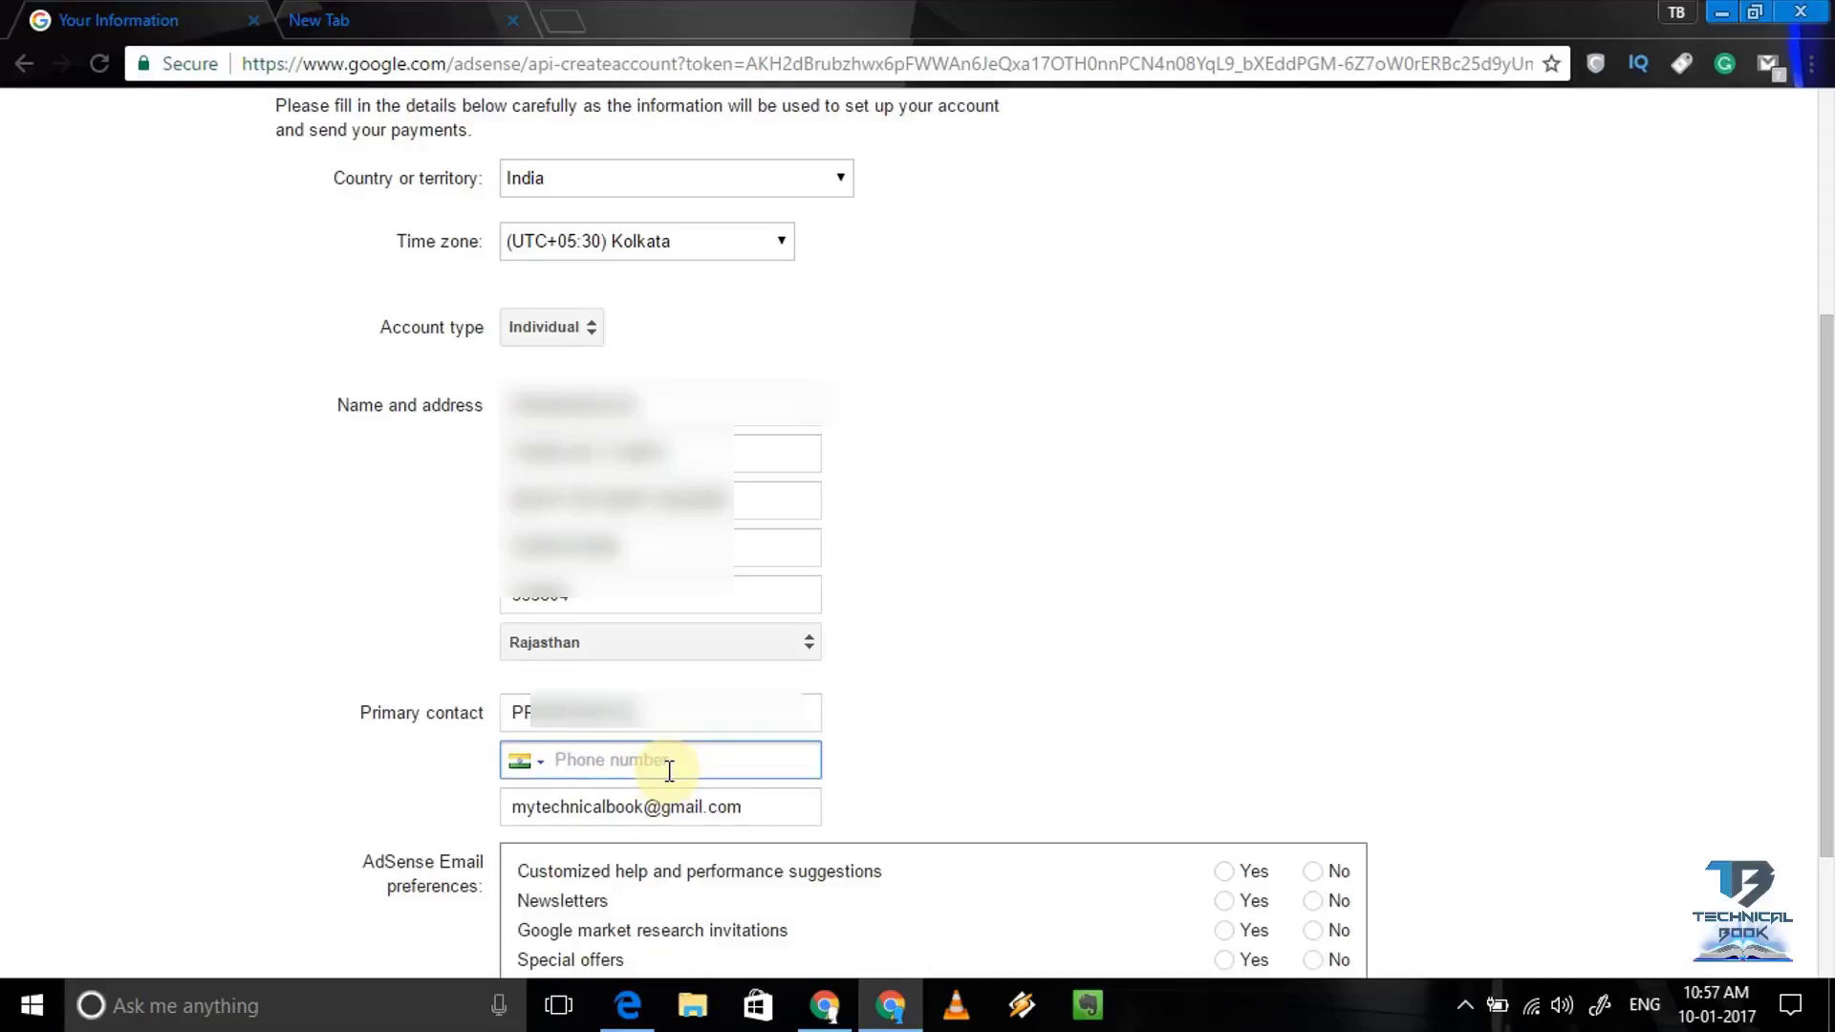
text(7)
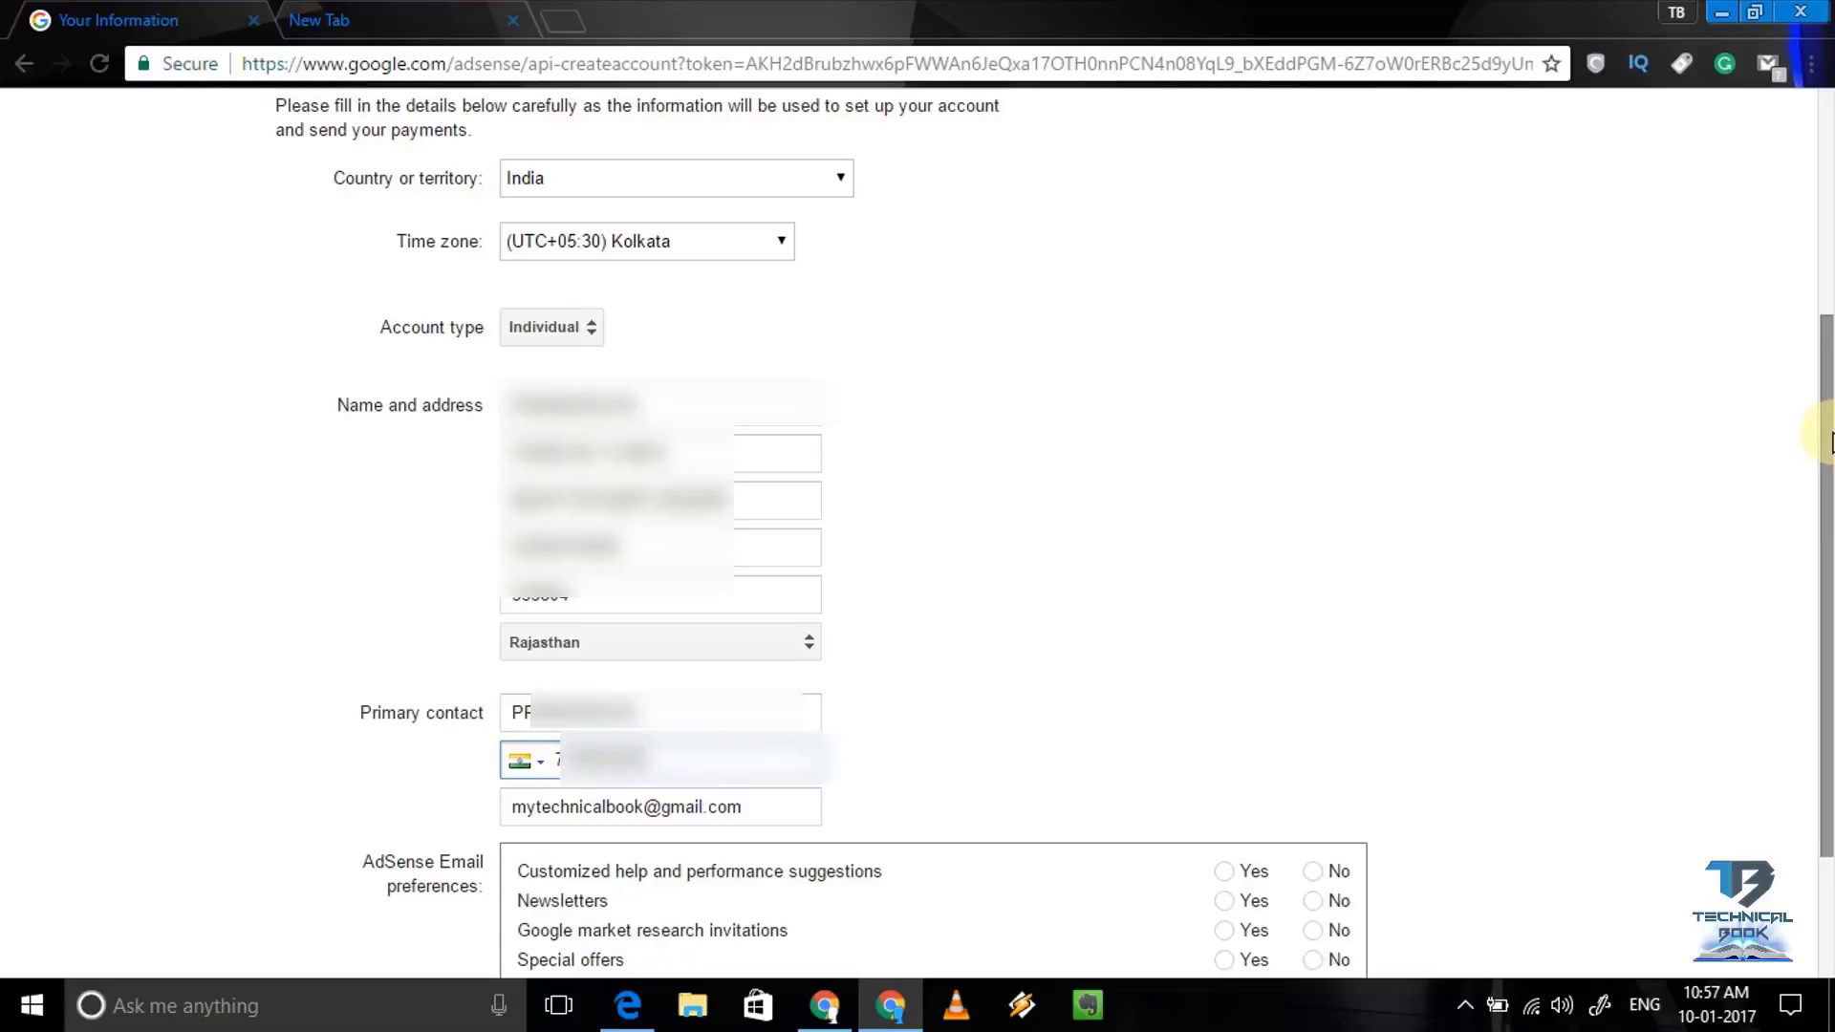
Answer Yes to all five AdSense email preferences and submit the application
drag(1828, 442, 1825, 569)
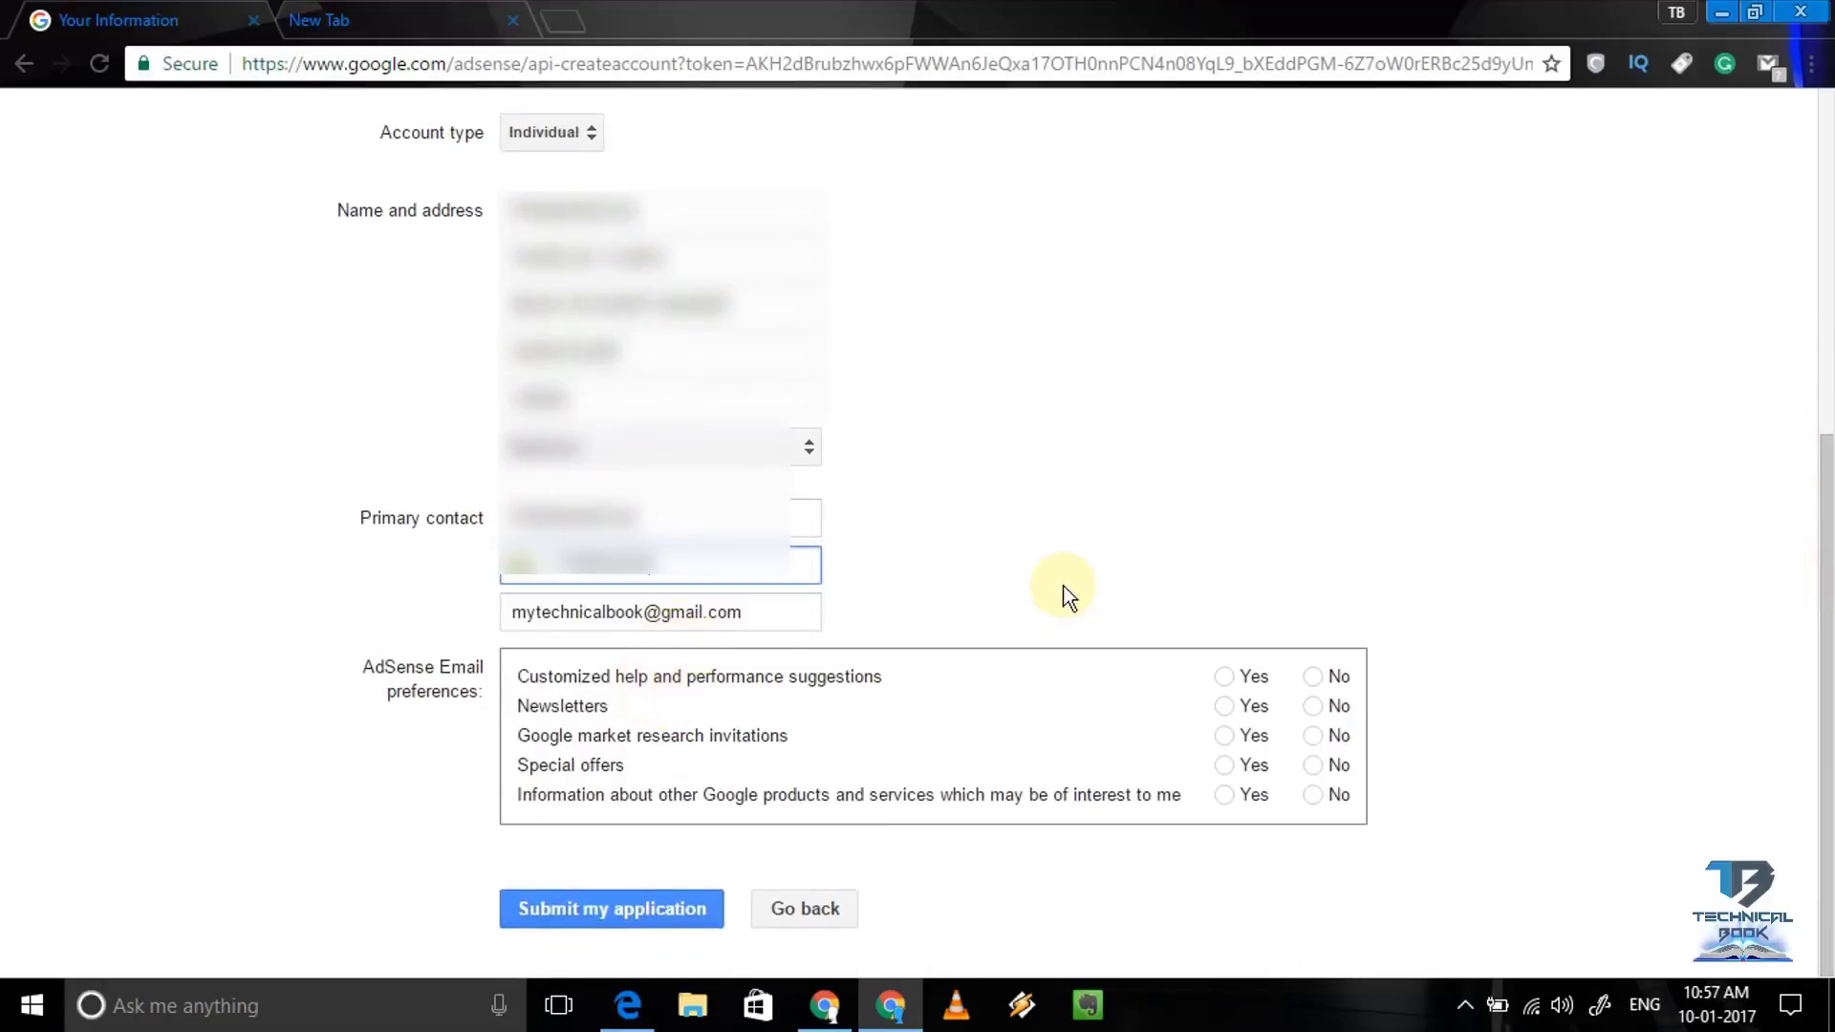
click(1224, 678)
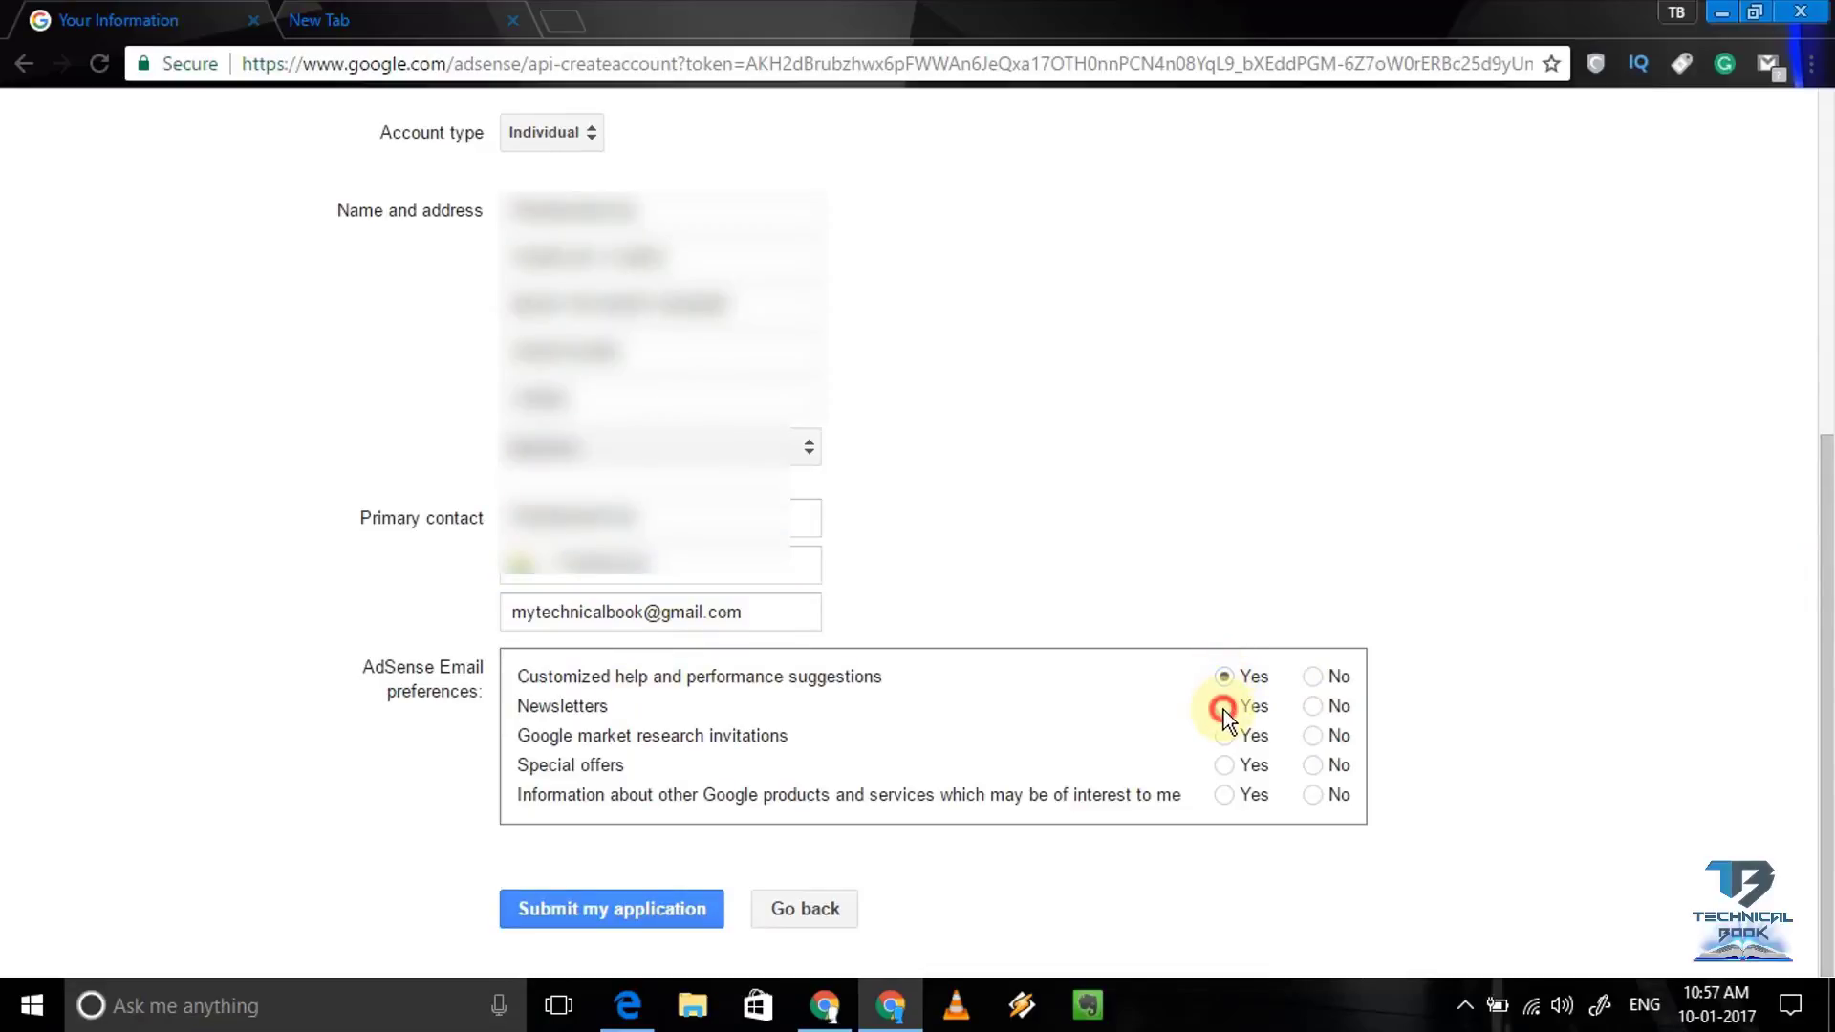
click(1224, 766)
click(1224, 795)
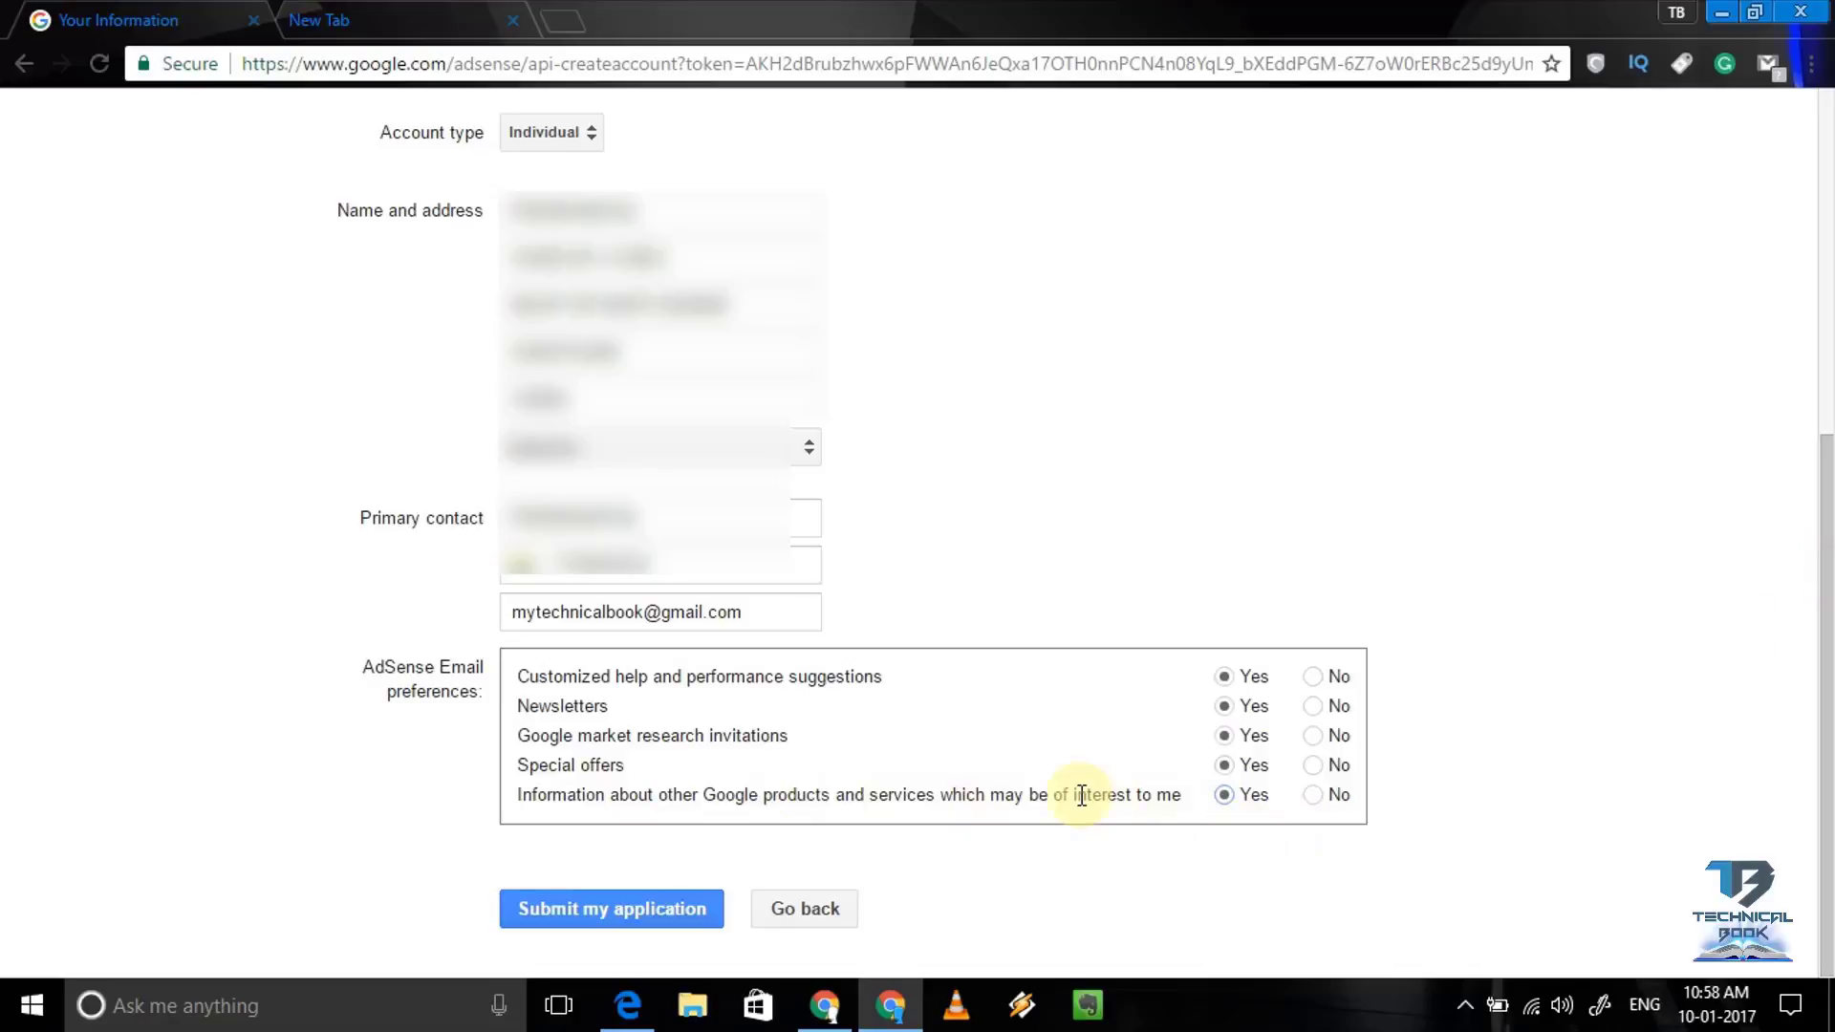
drag(1827, 623, 1831, 652)
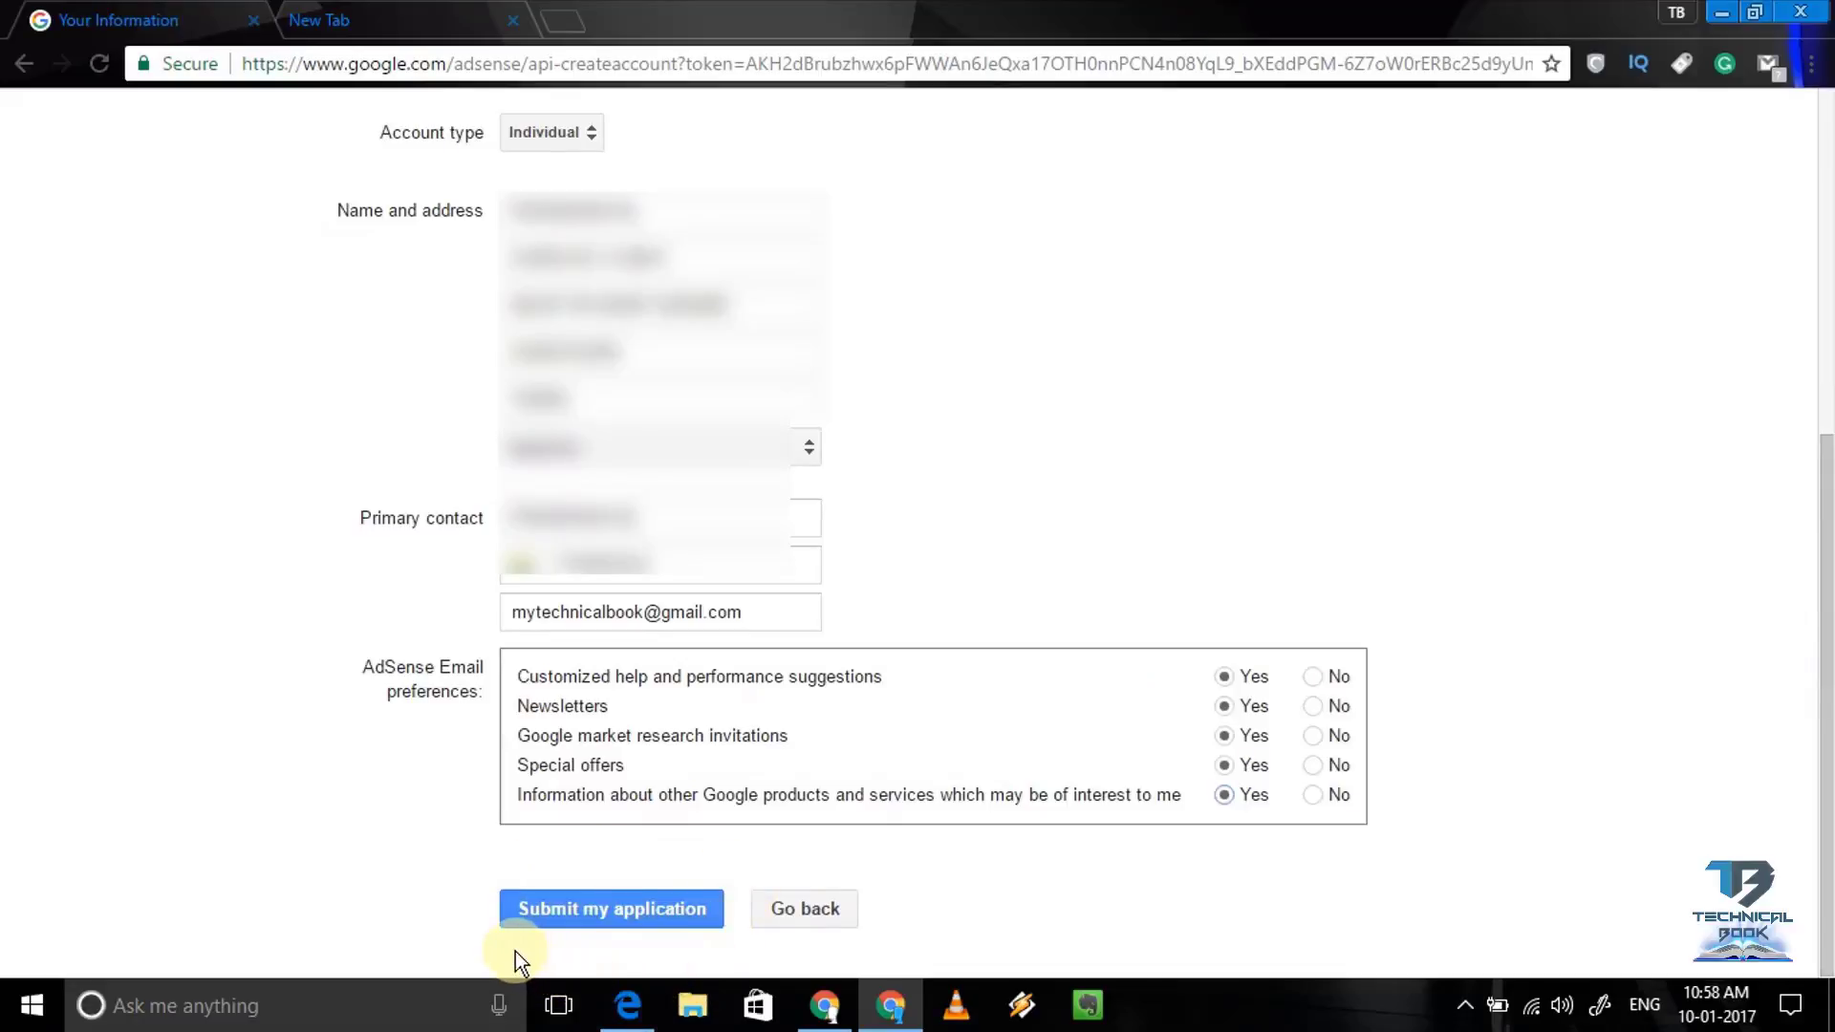
click(562, 913)
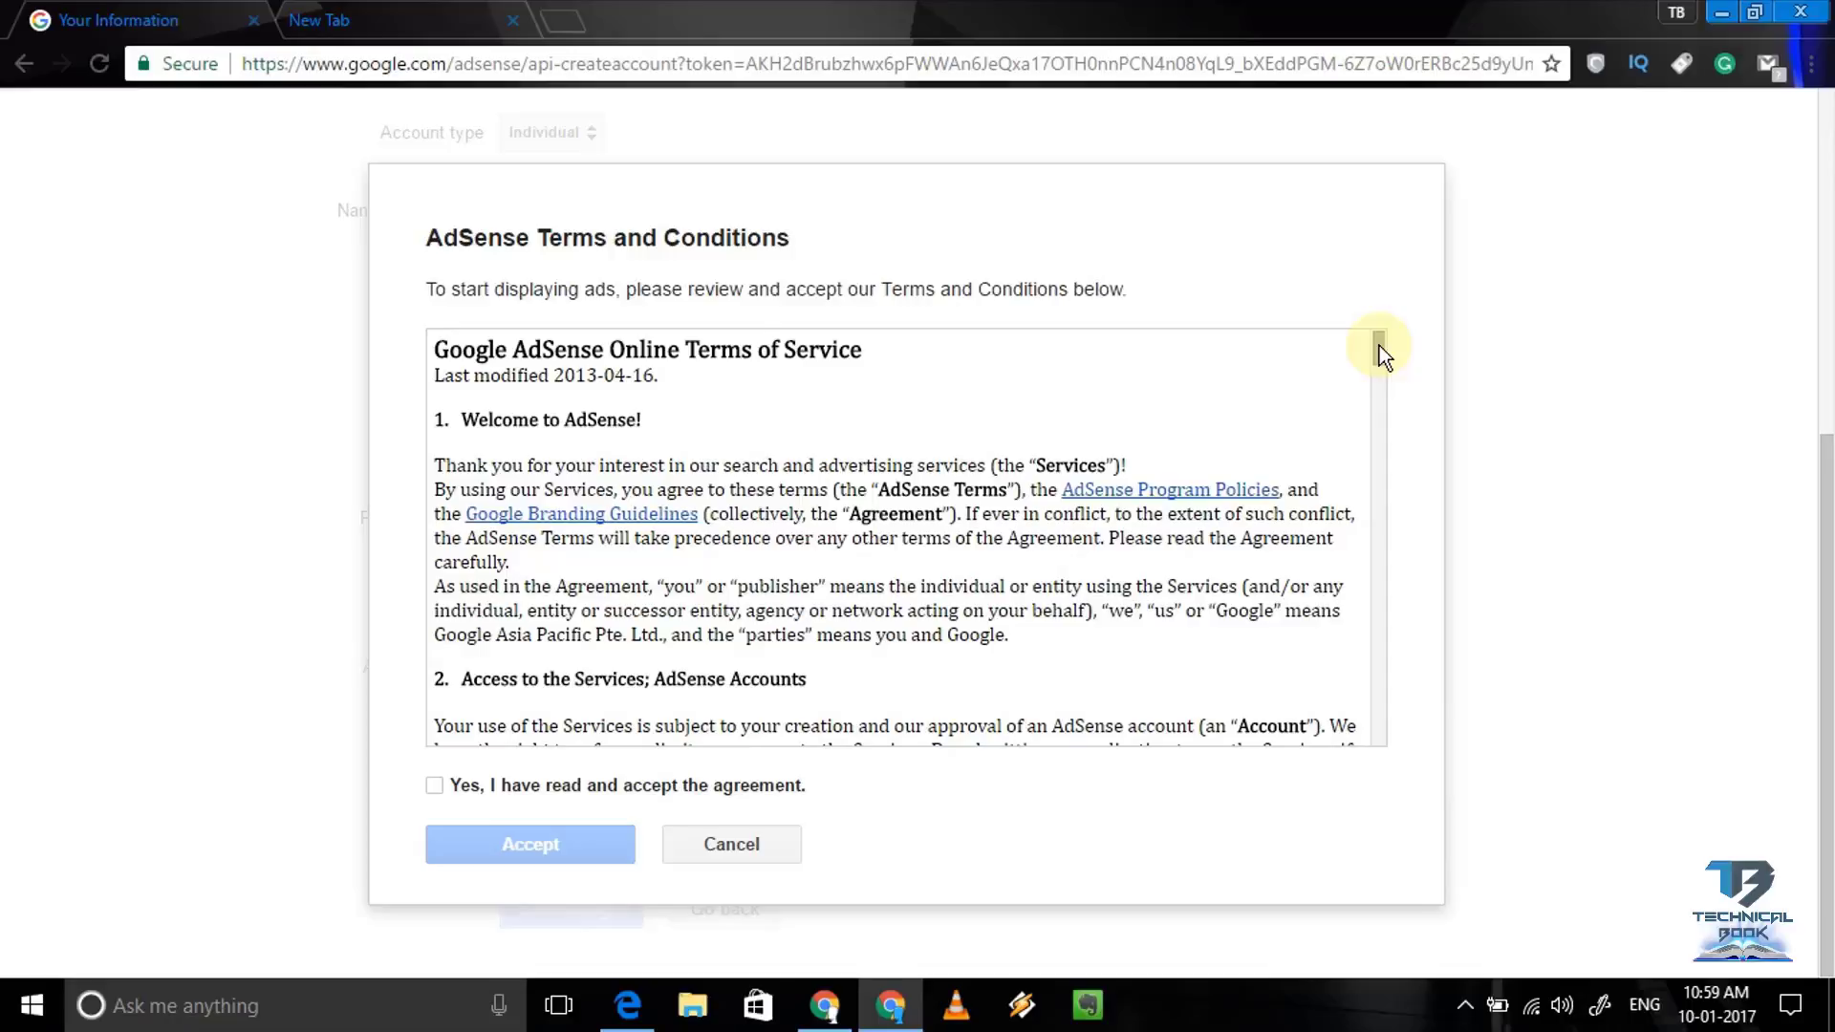
Read through the Google AdSense Online Terms of Service, from the welcome section to section 15, Service-Specific Terms
drag(1379, 346, 1378, 341)
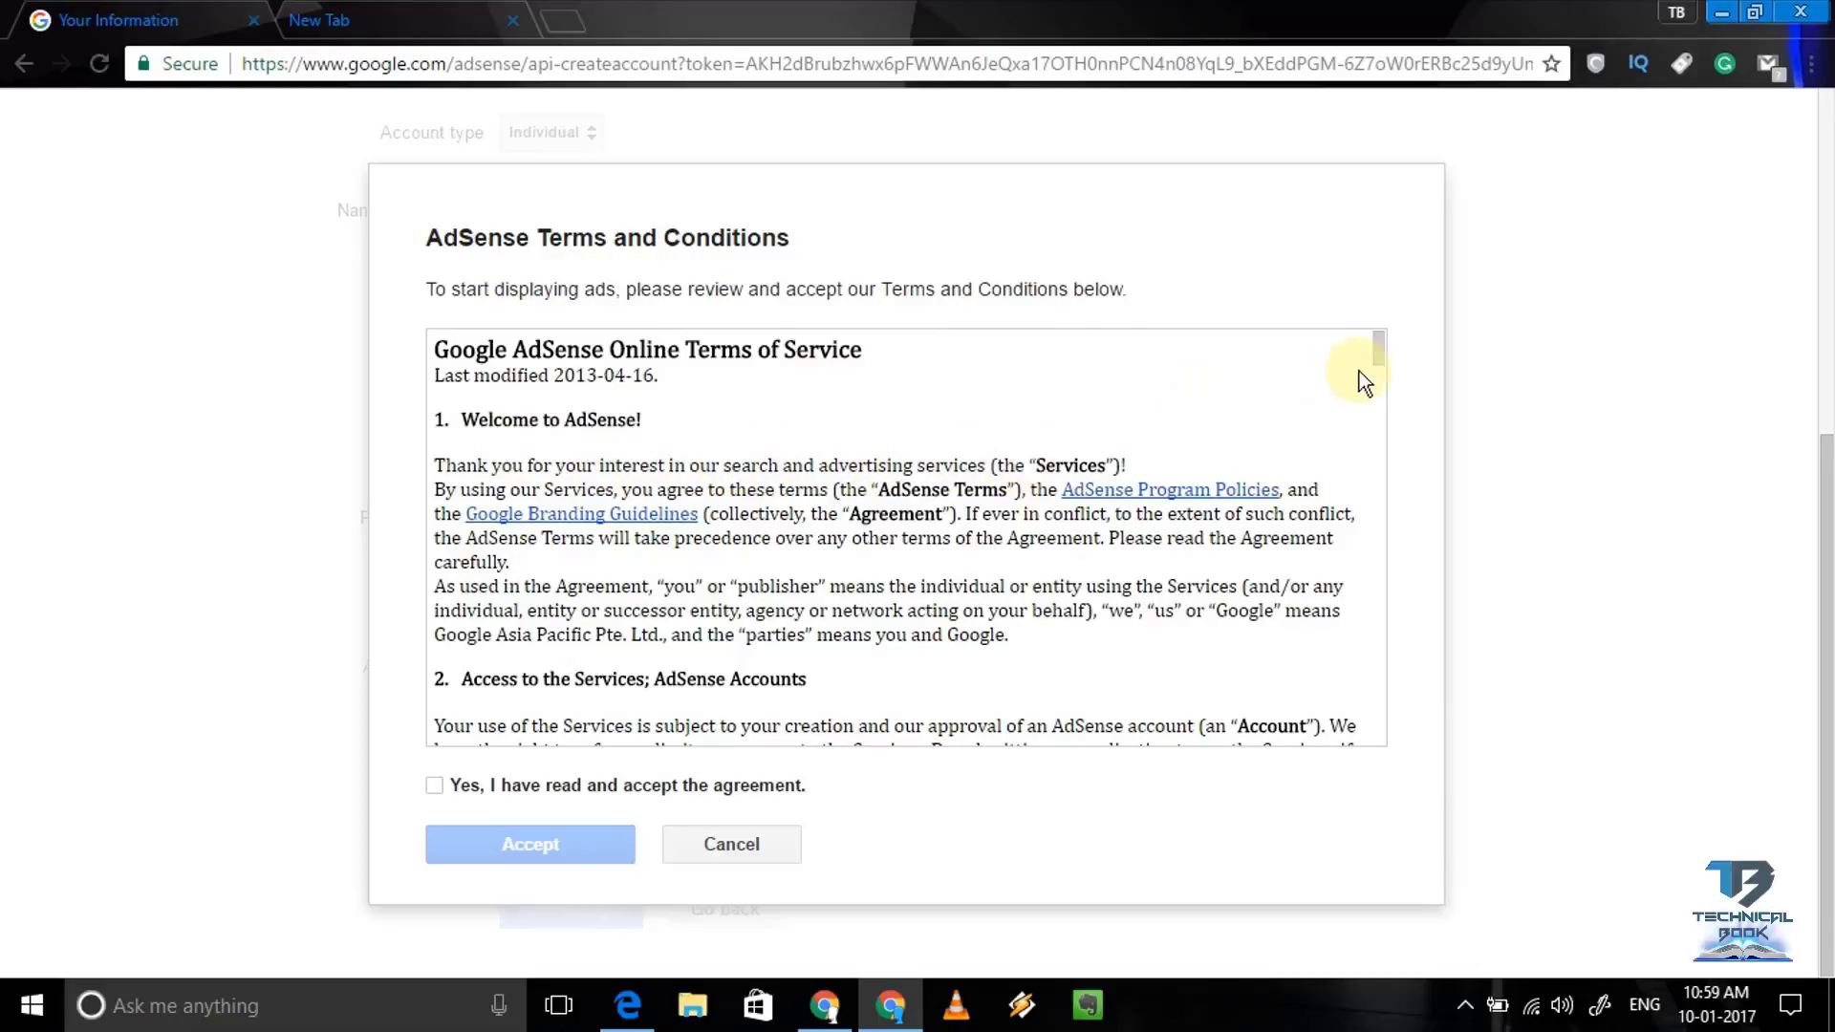
click(1384, 346)
drag(1384, 346, 1384, 359)
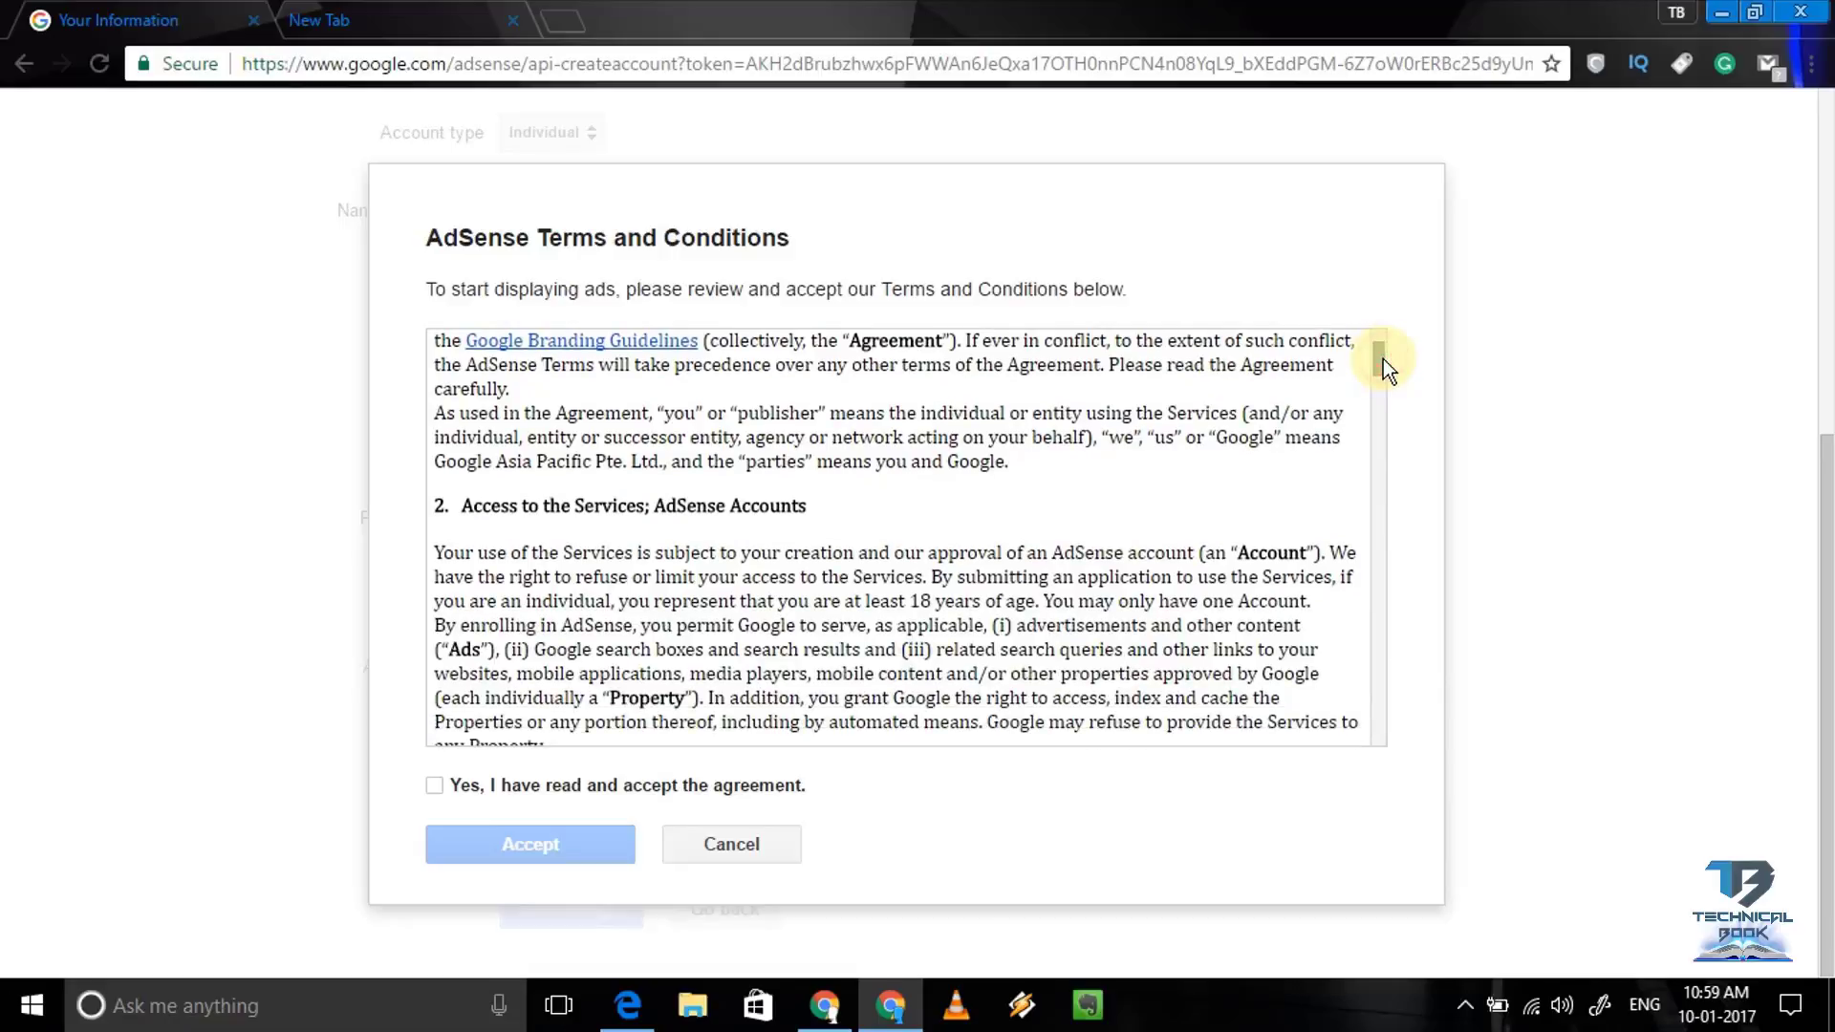
drag(1380, 358, 1379, 367)
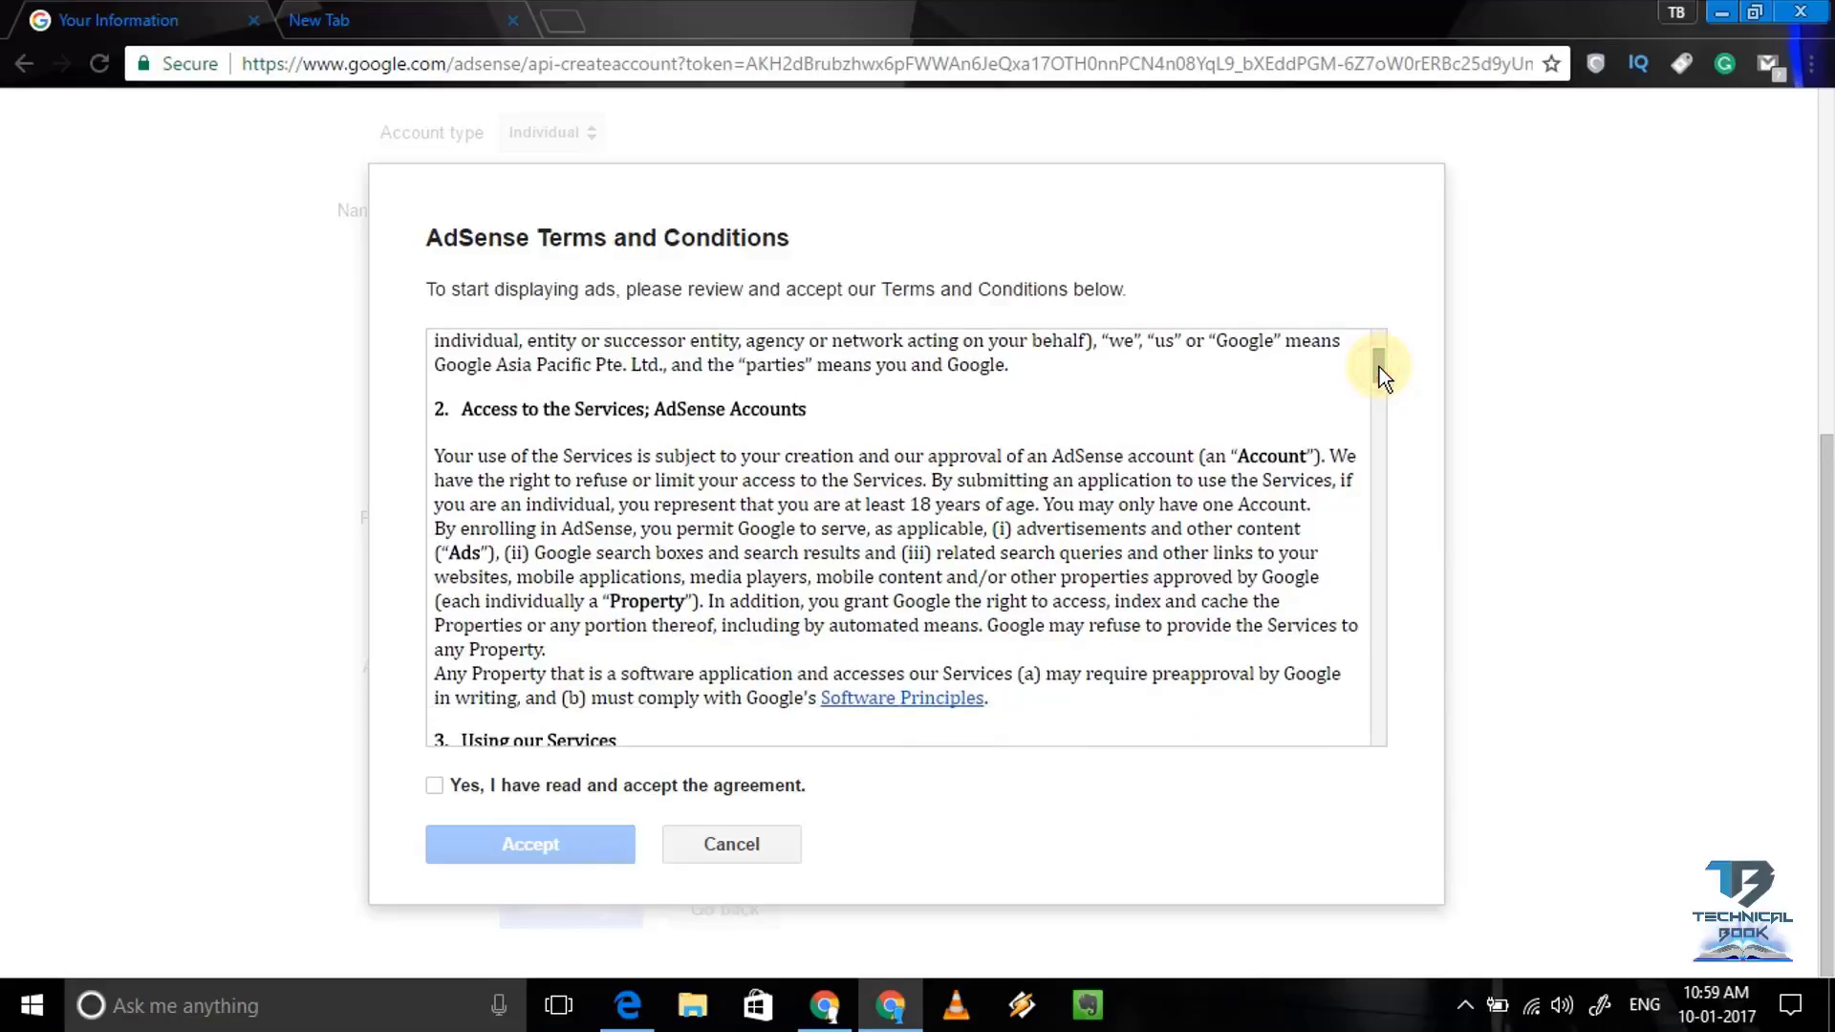
drag(1379, 367, 1379, 373)
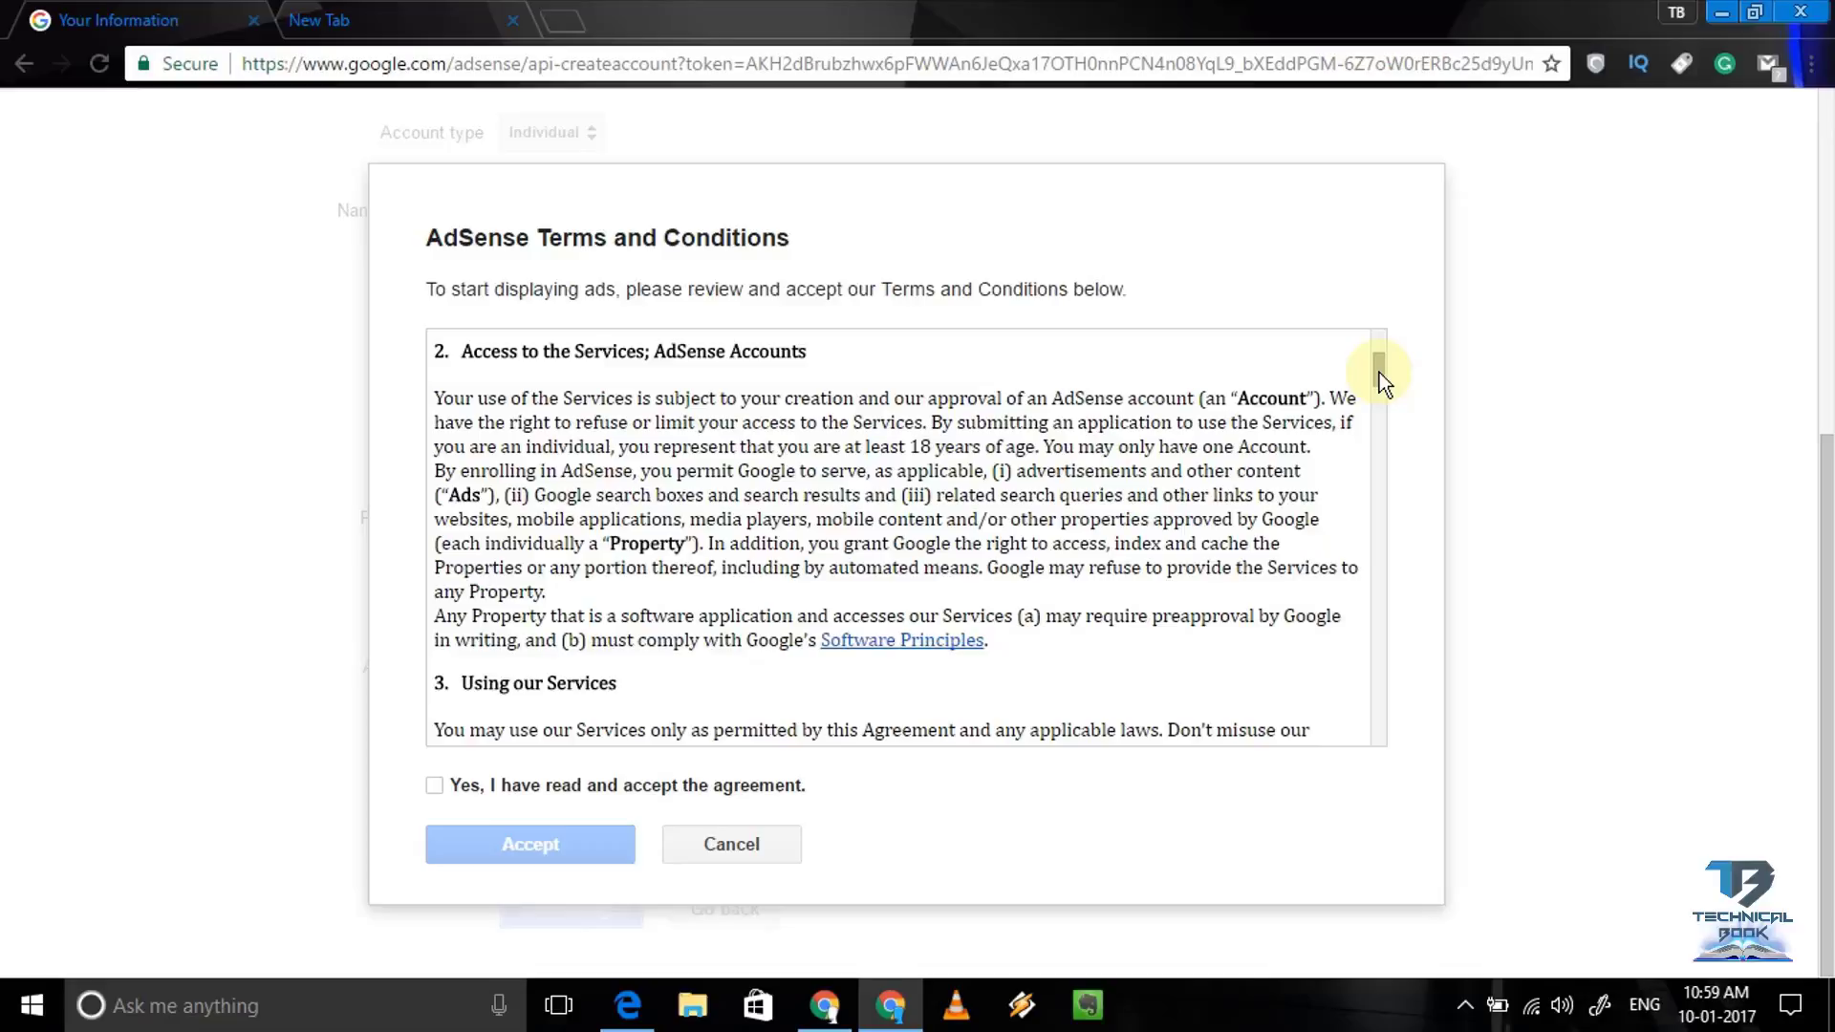
drag(1379, 372, 1380, 398)
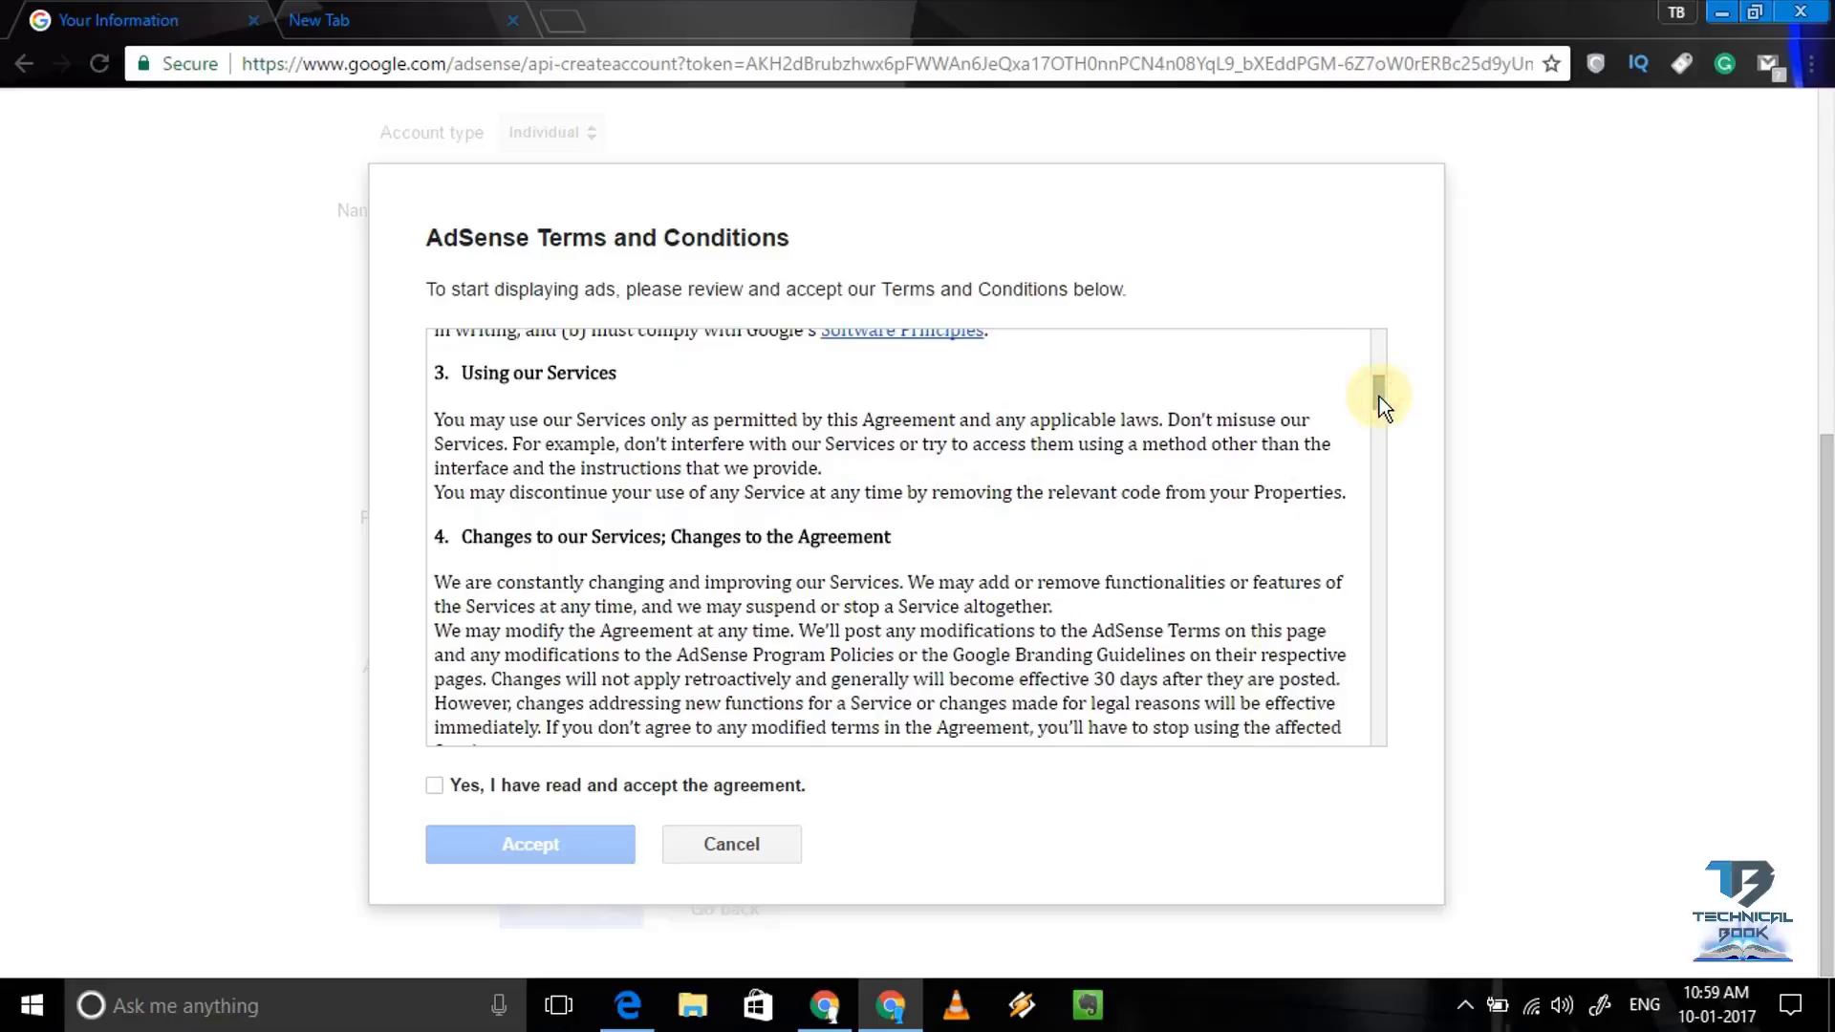
drag(1379, 397, 1379, 404)
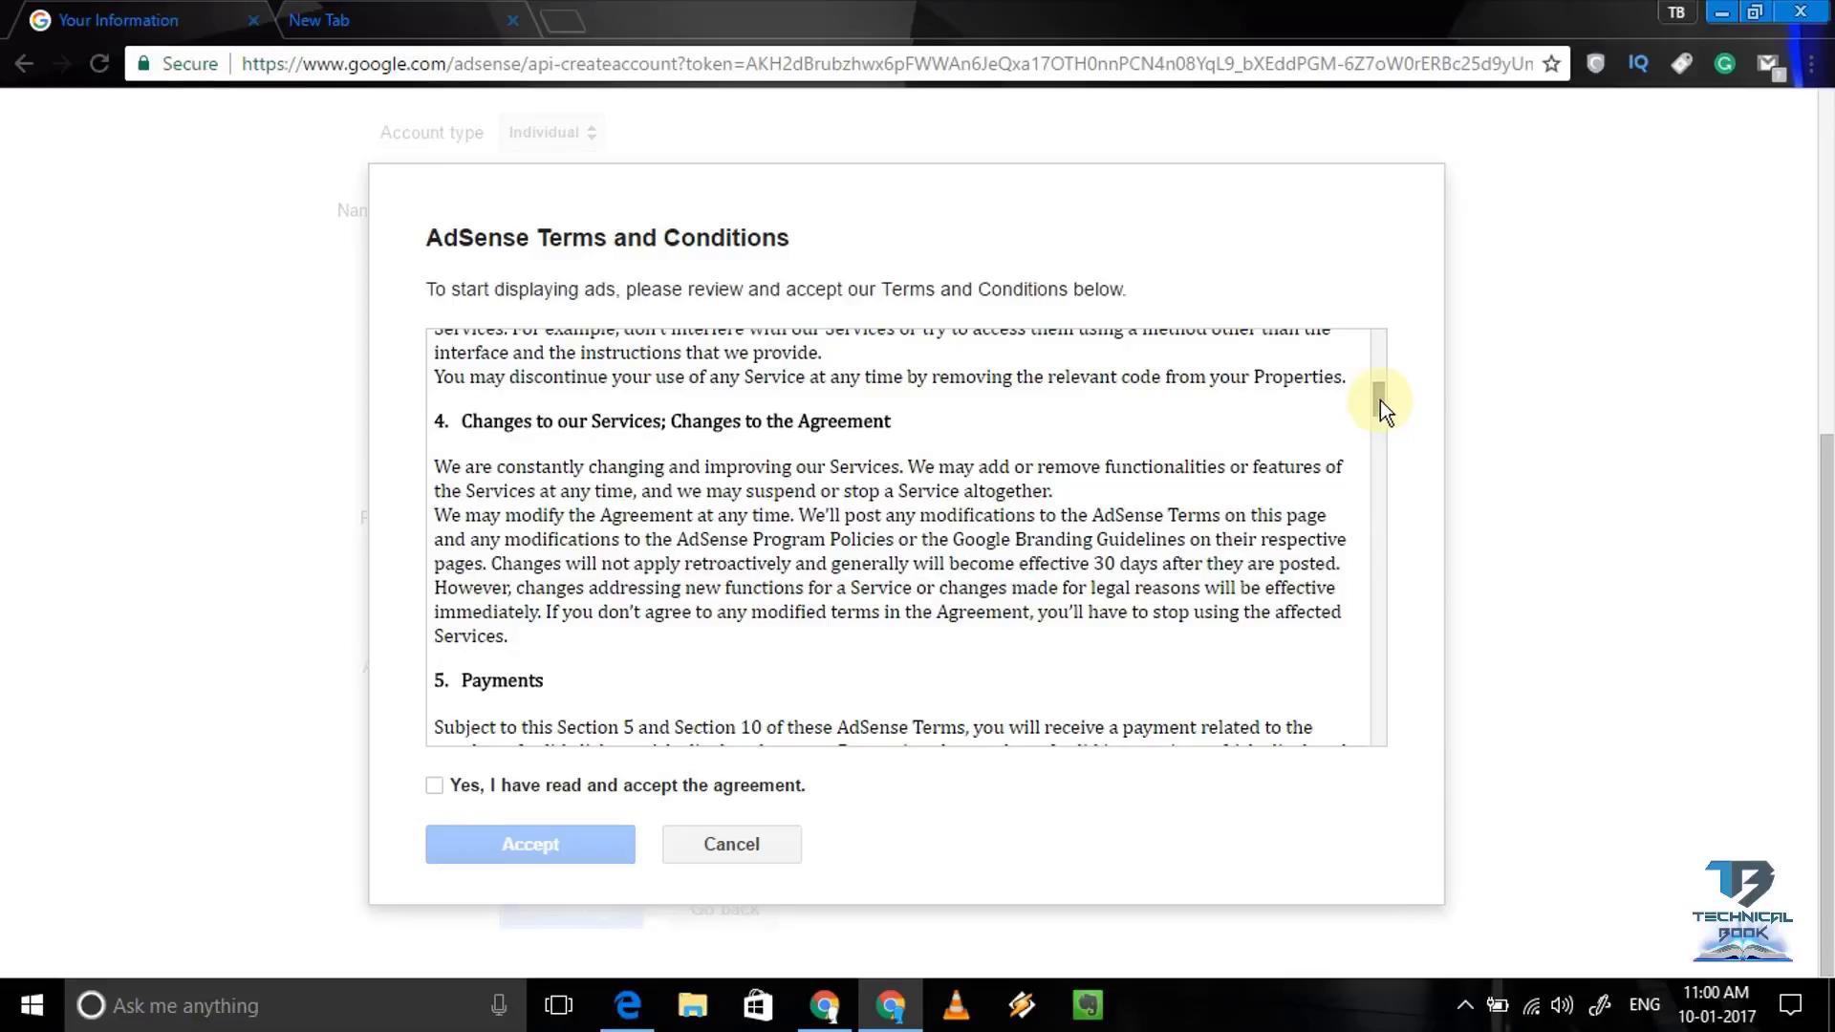
drag(1378, 399, 1378, 416)
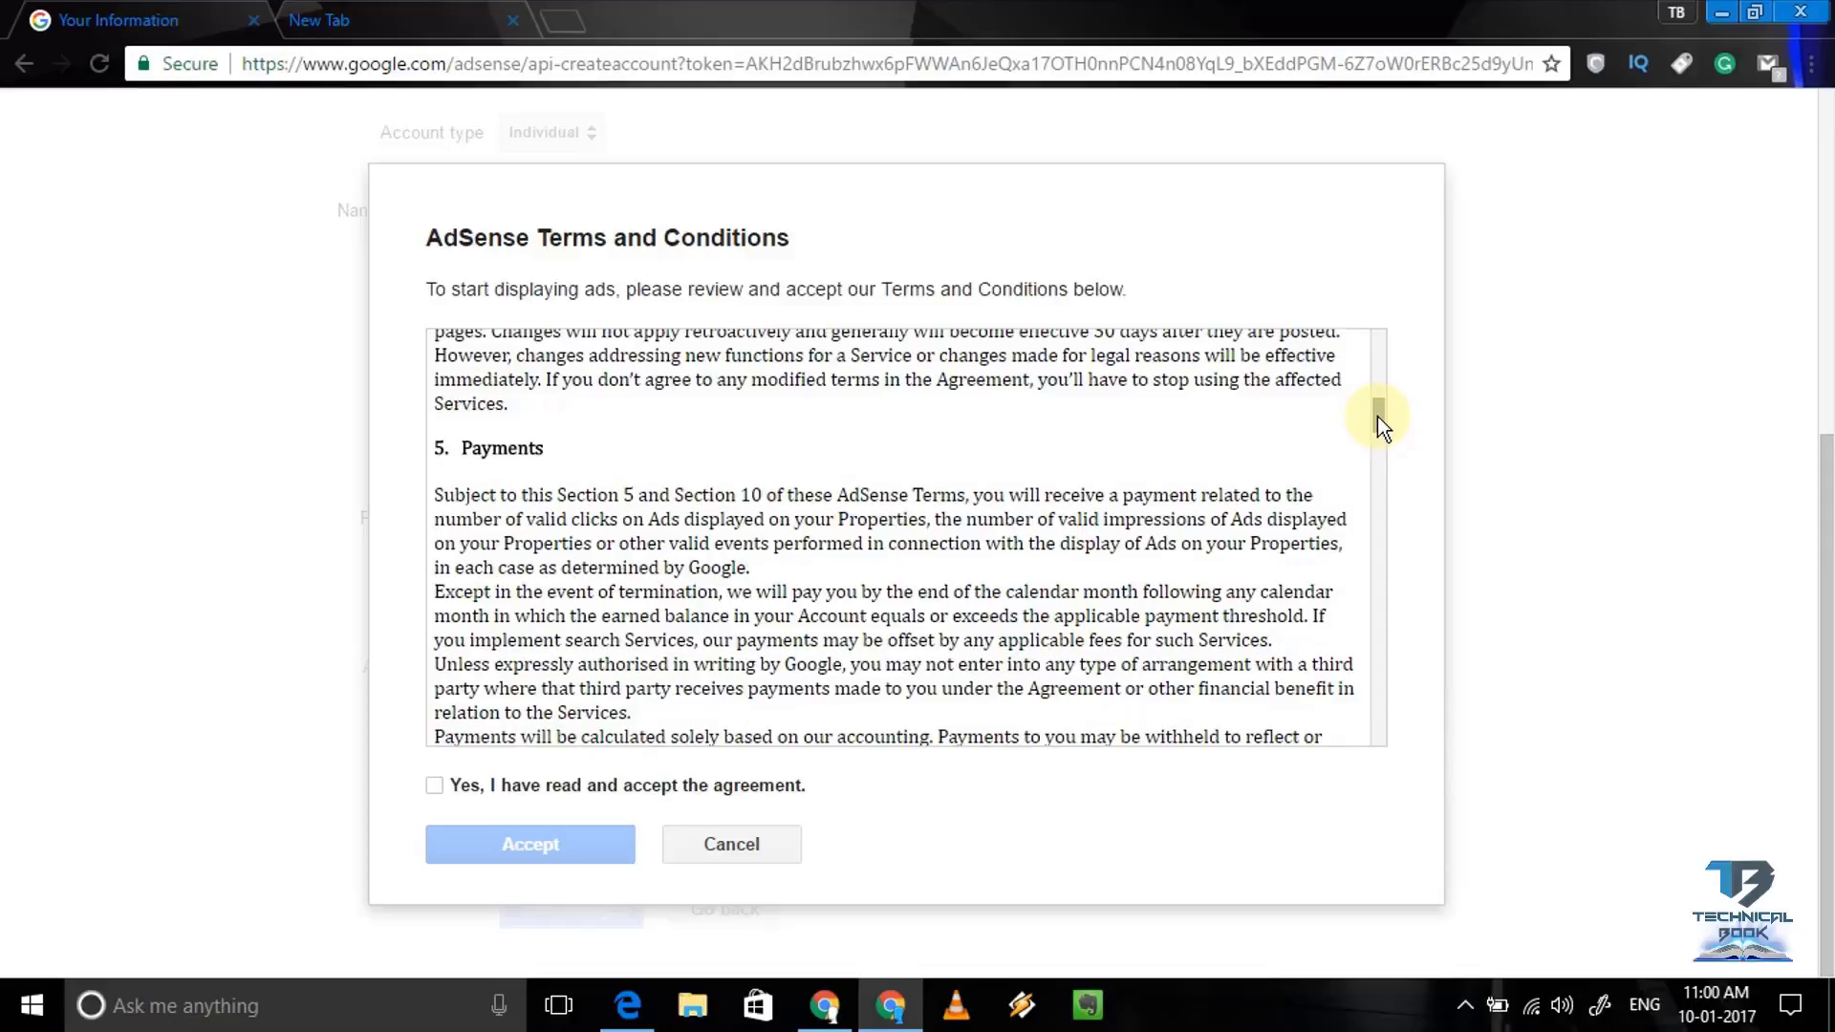
drag(1378, 416, 1378, 438)
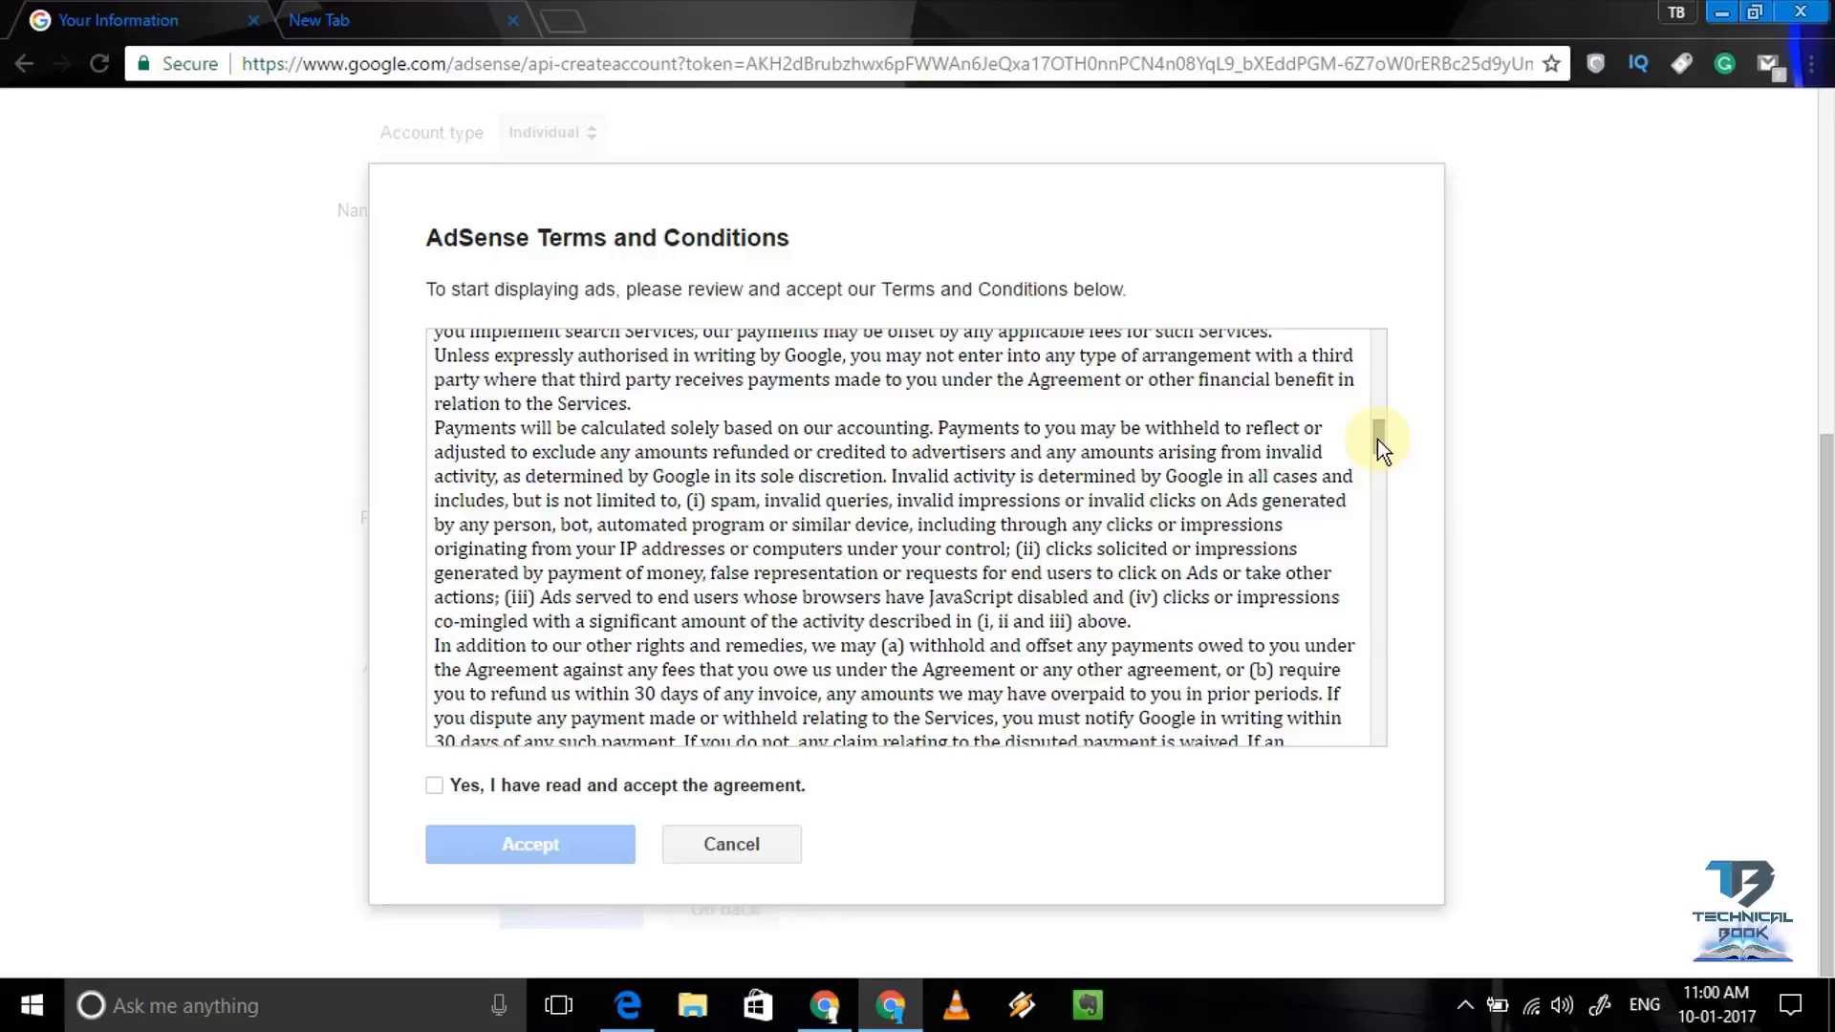
drag(1378, 438, 1376, 473)
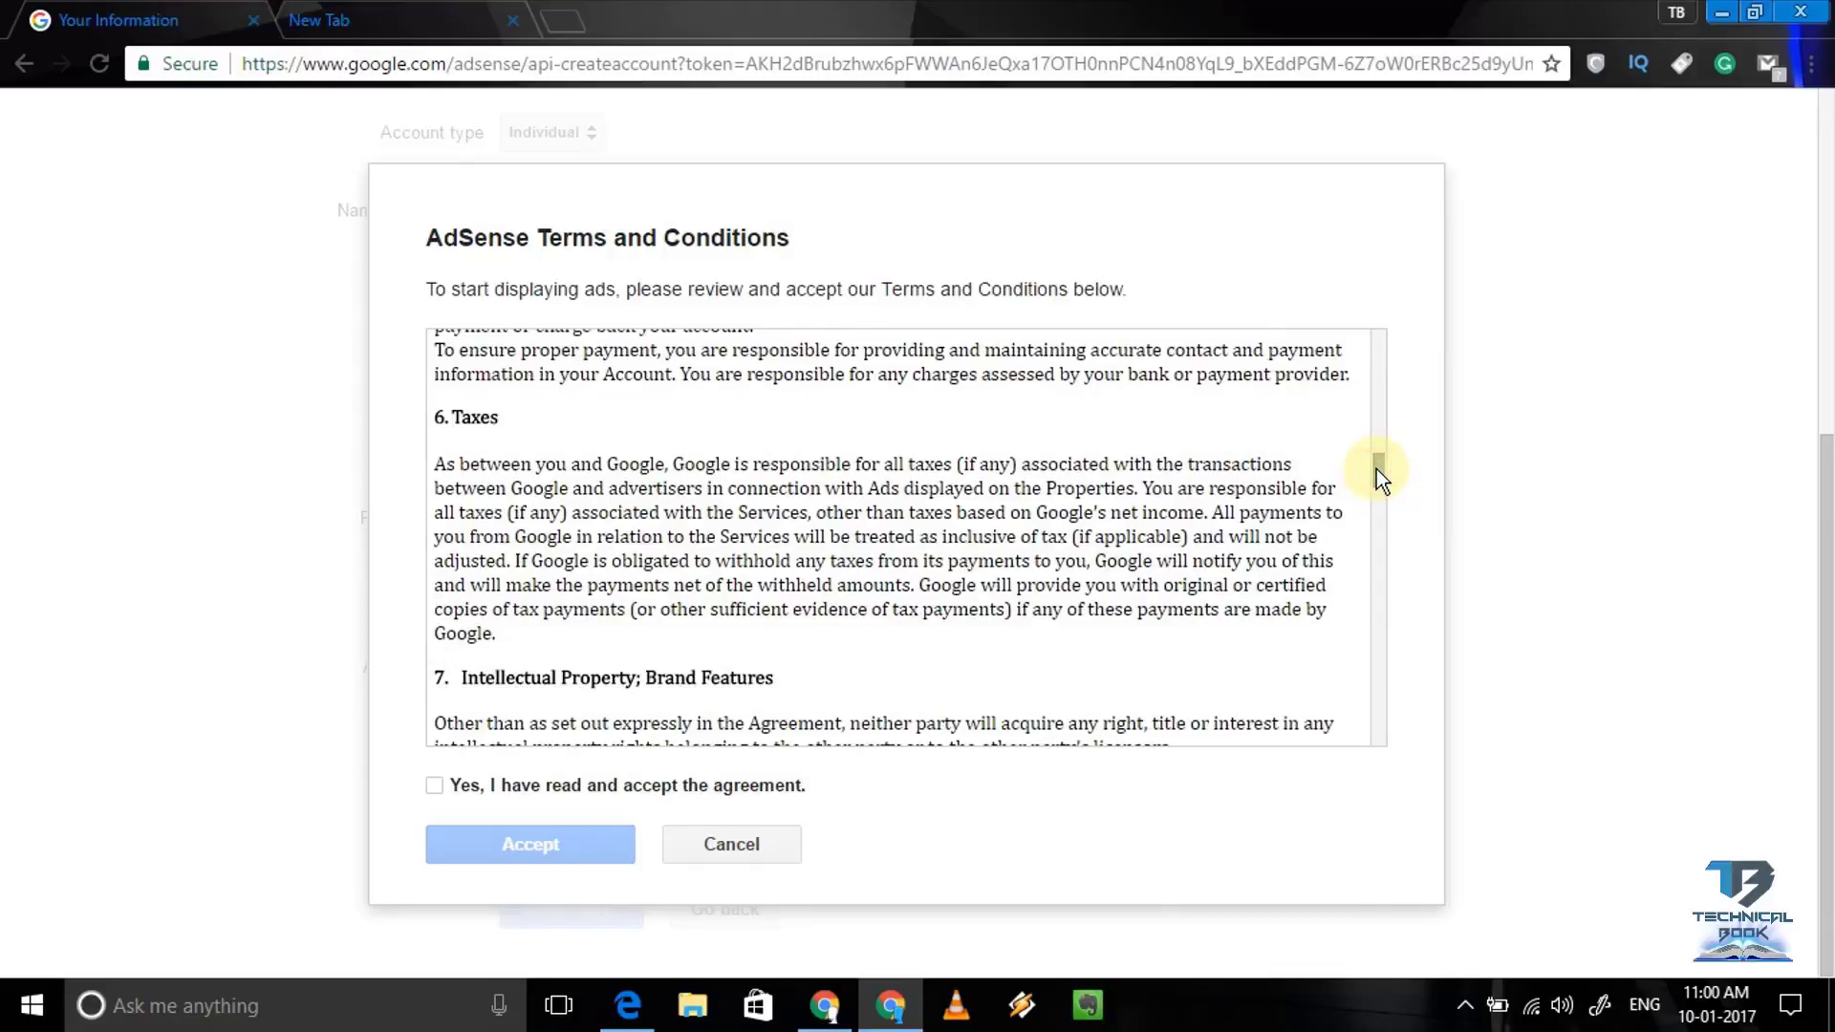
drag(1376, 468, 1378, 484)
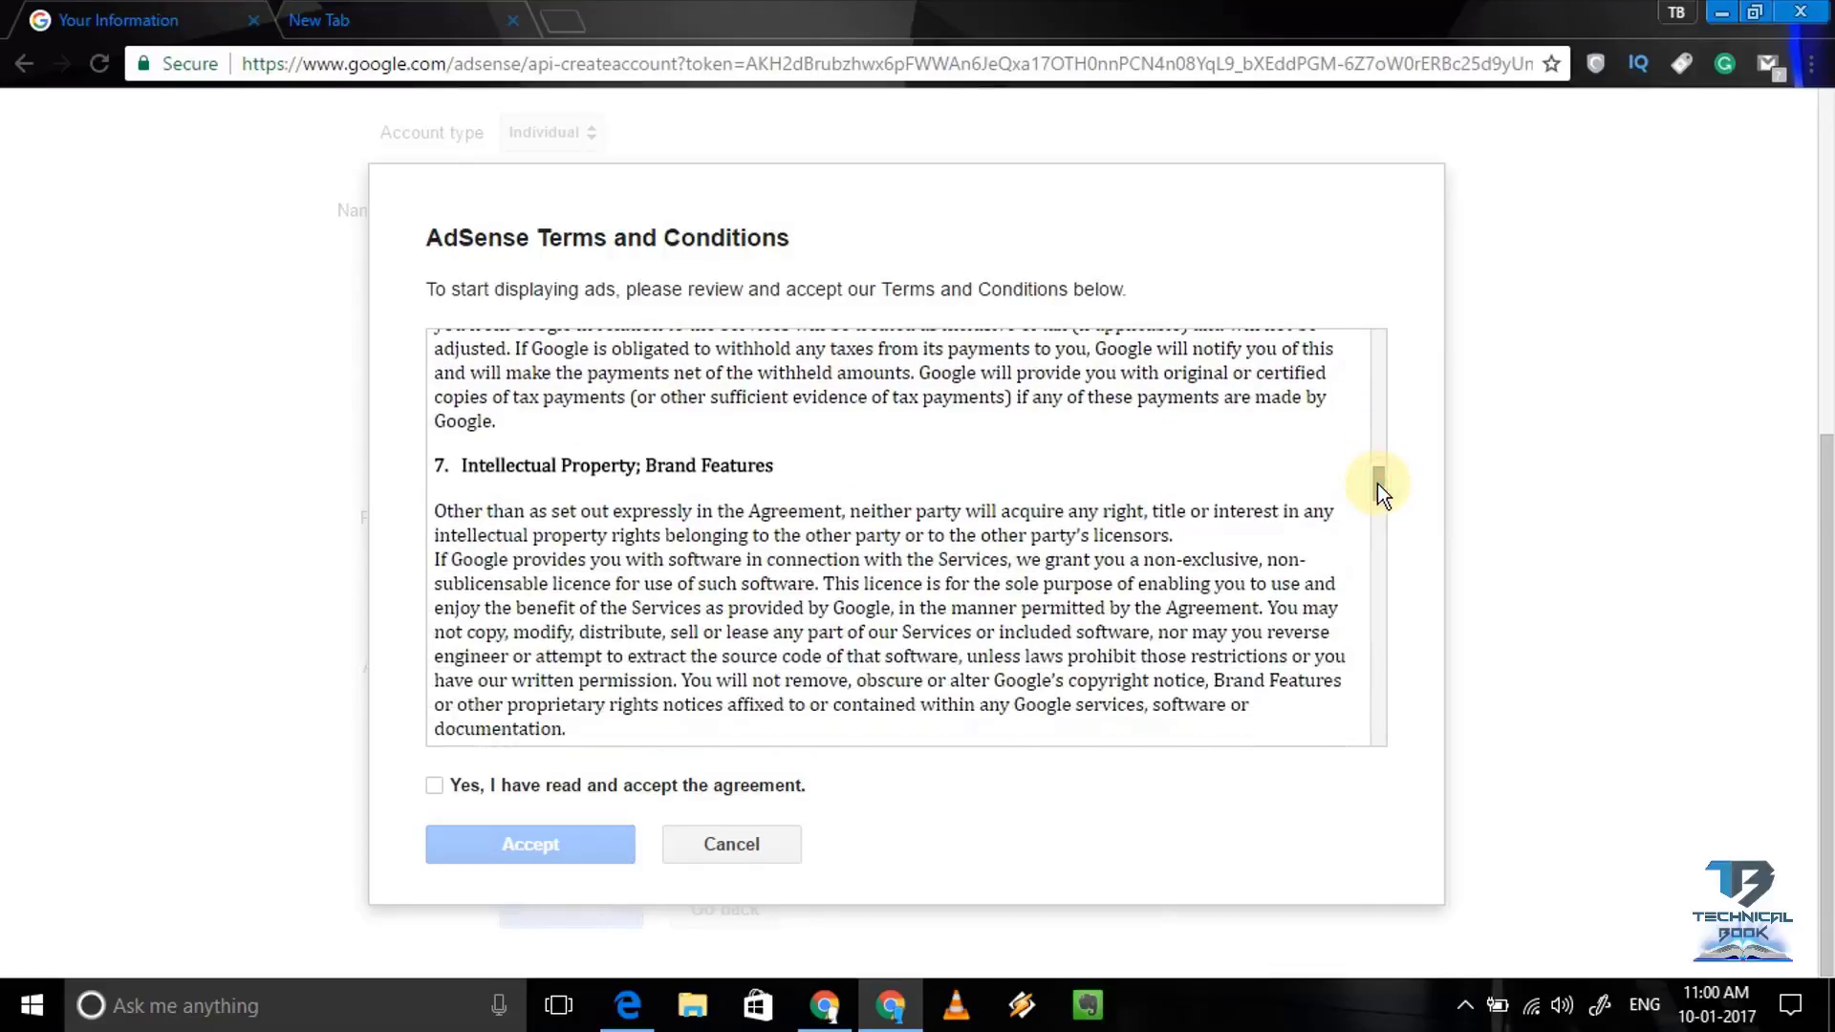
drag(1378, 483, 1378, 565)
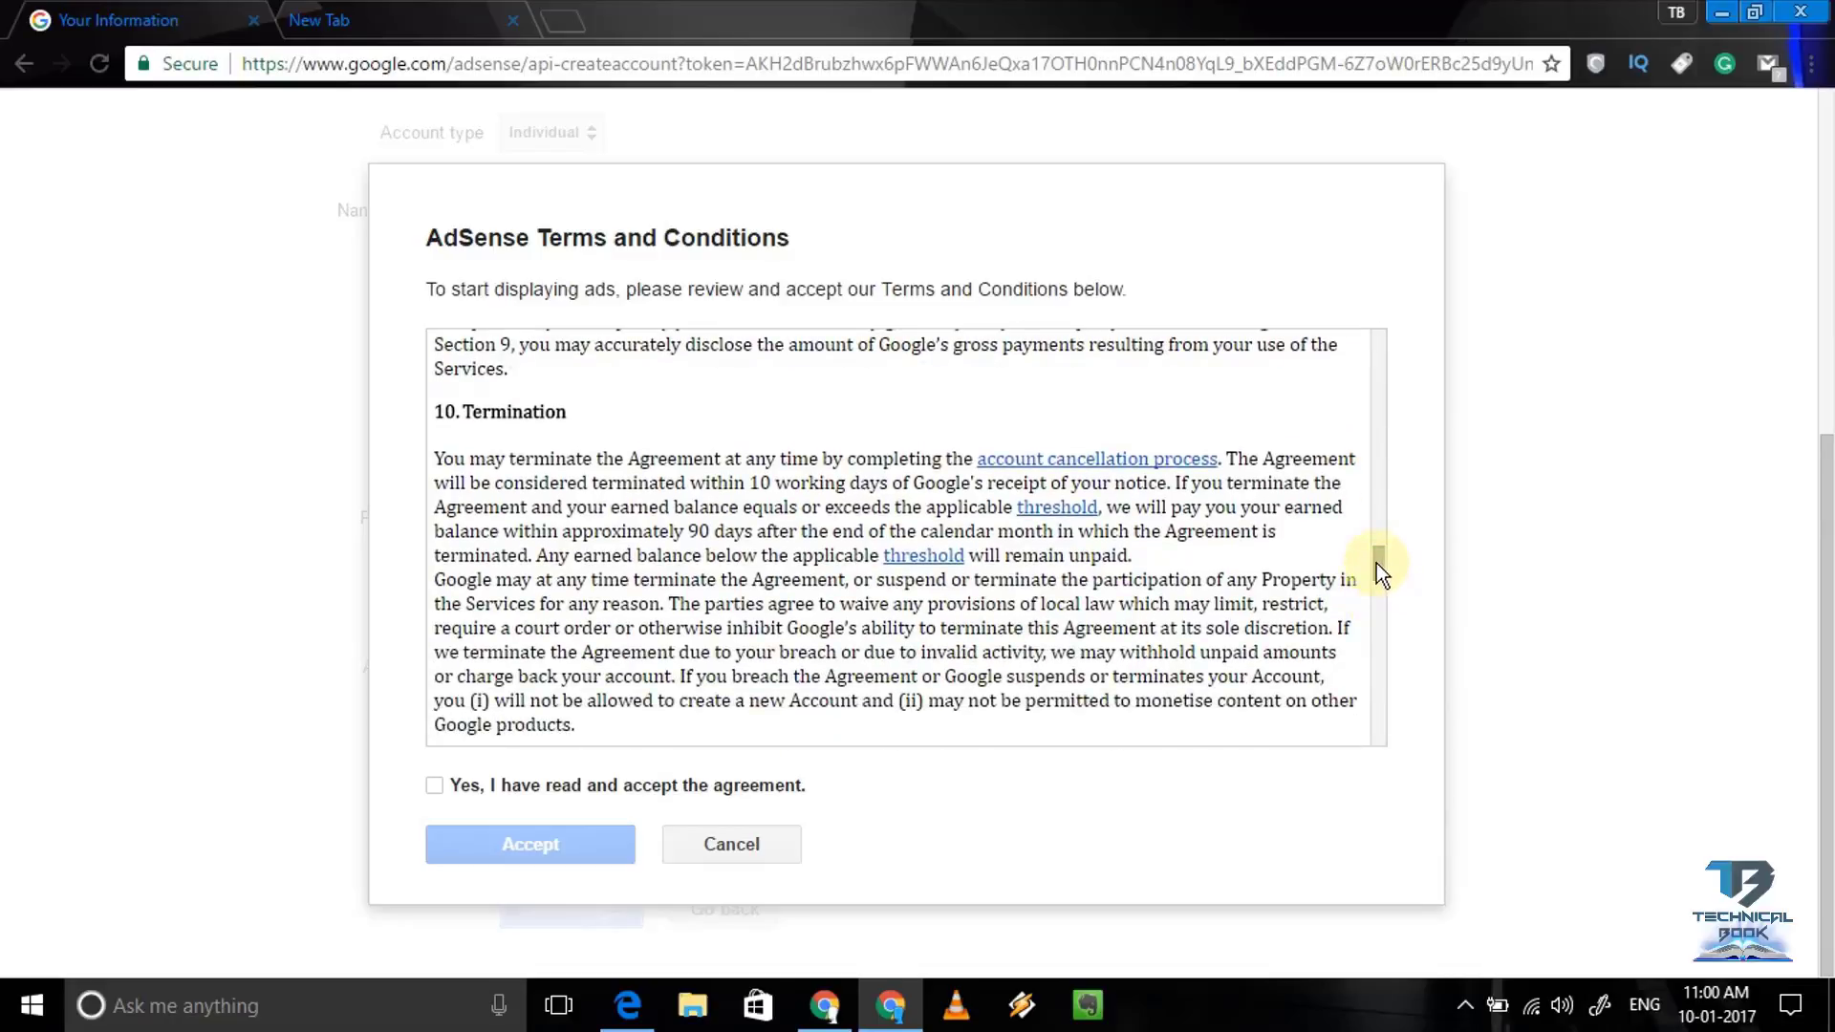
drag(1376, 564, 1374, 645)
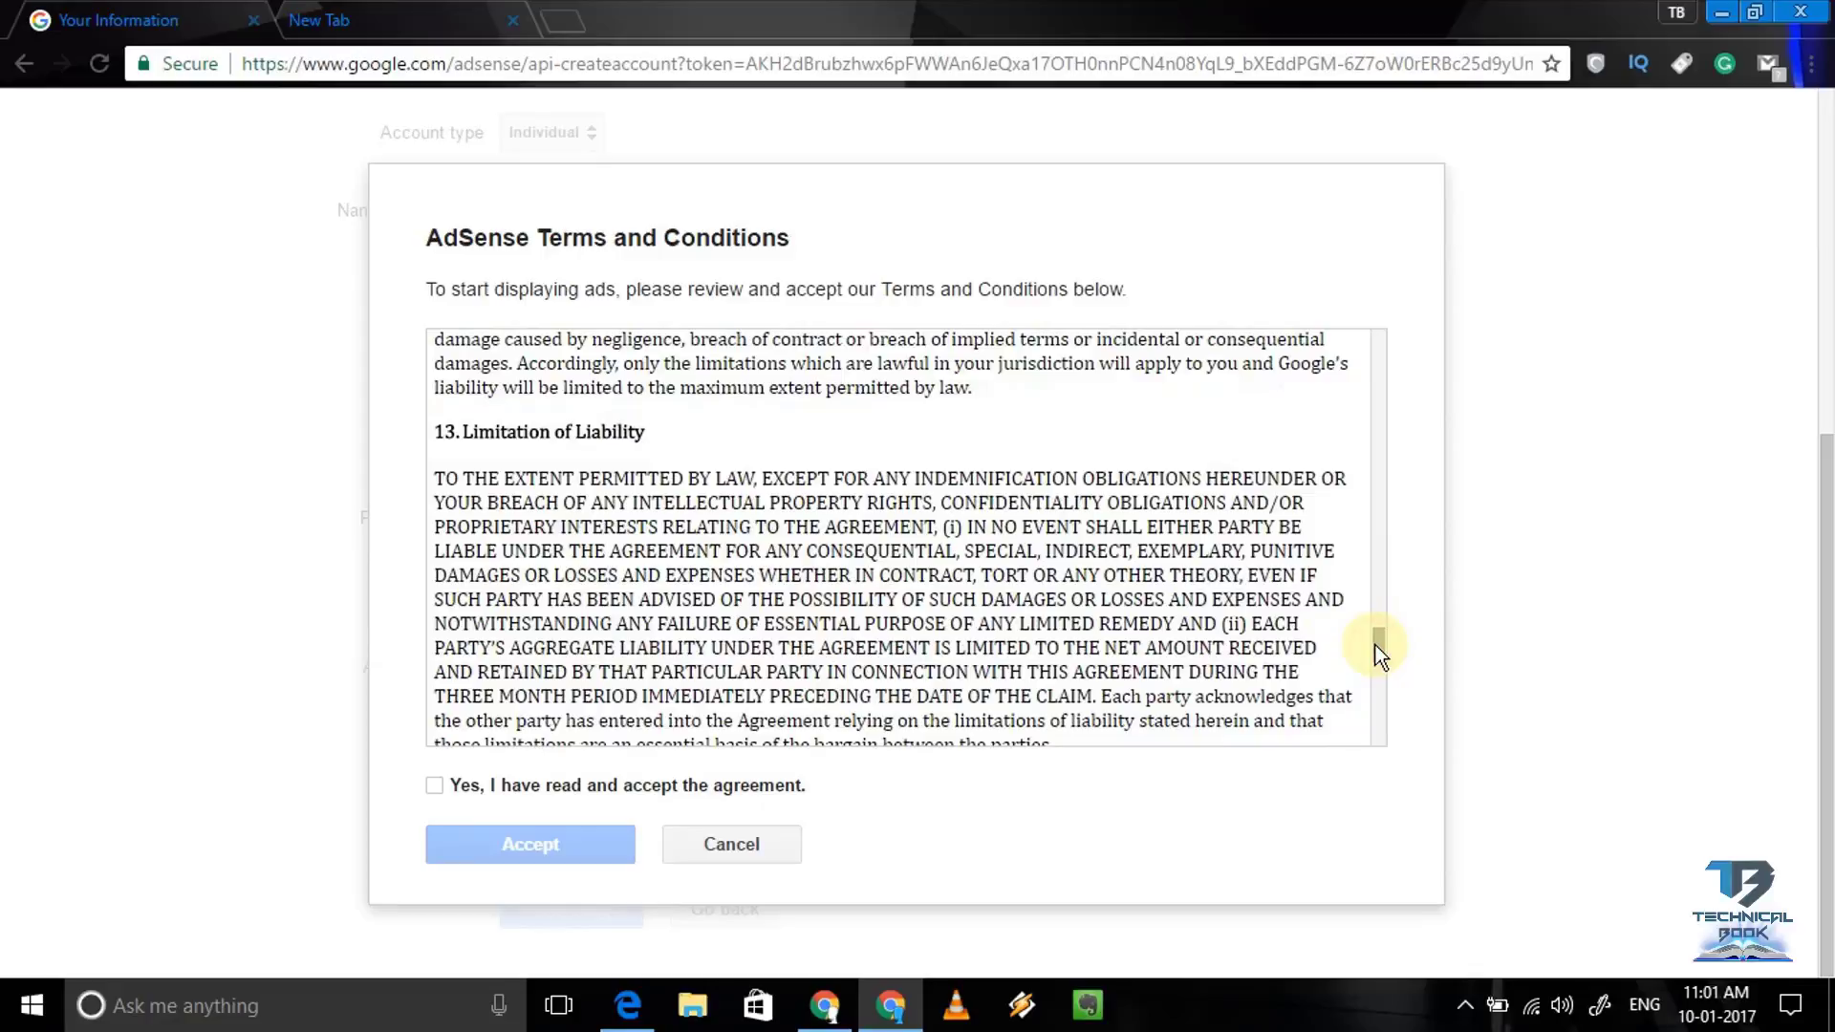
drag(1376, 650, 1379, 678)
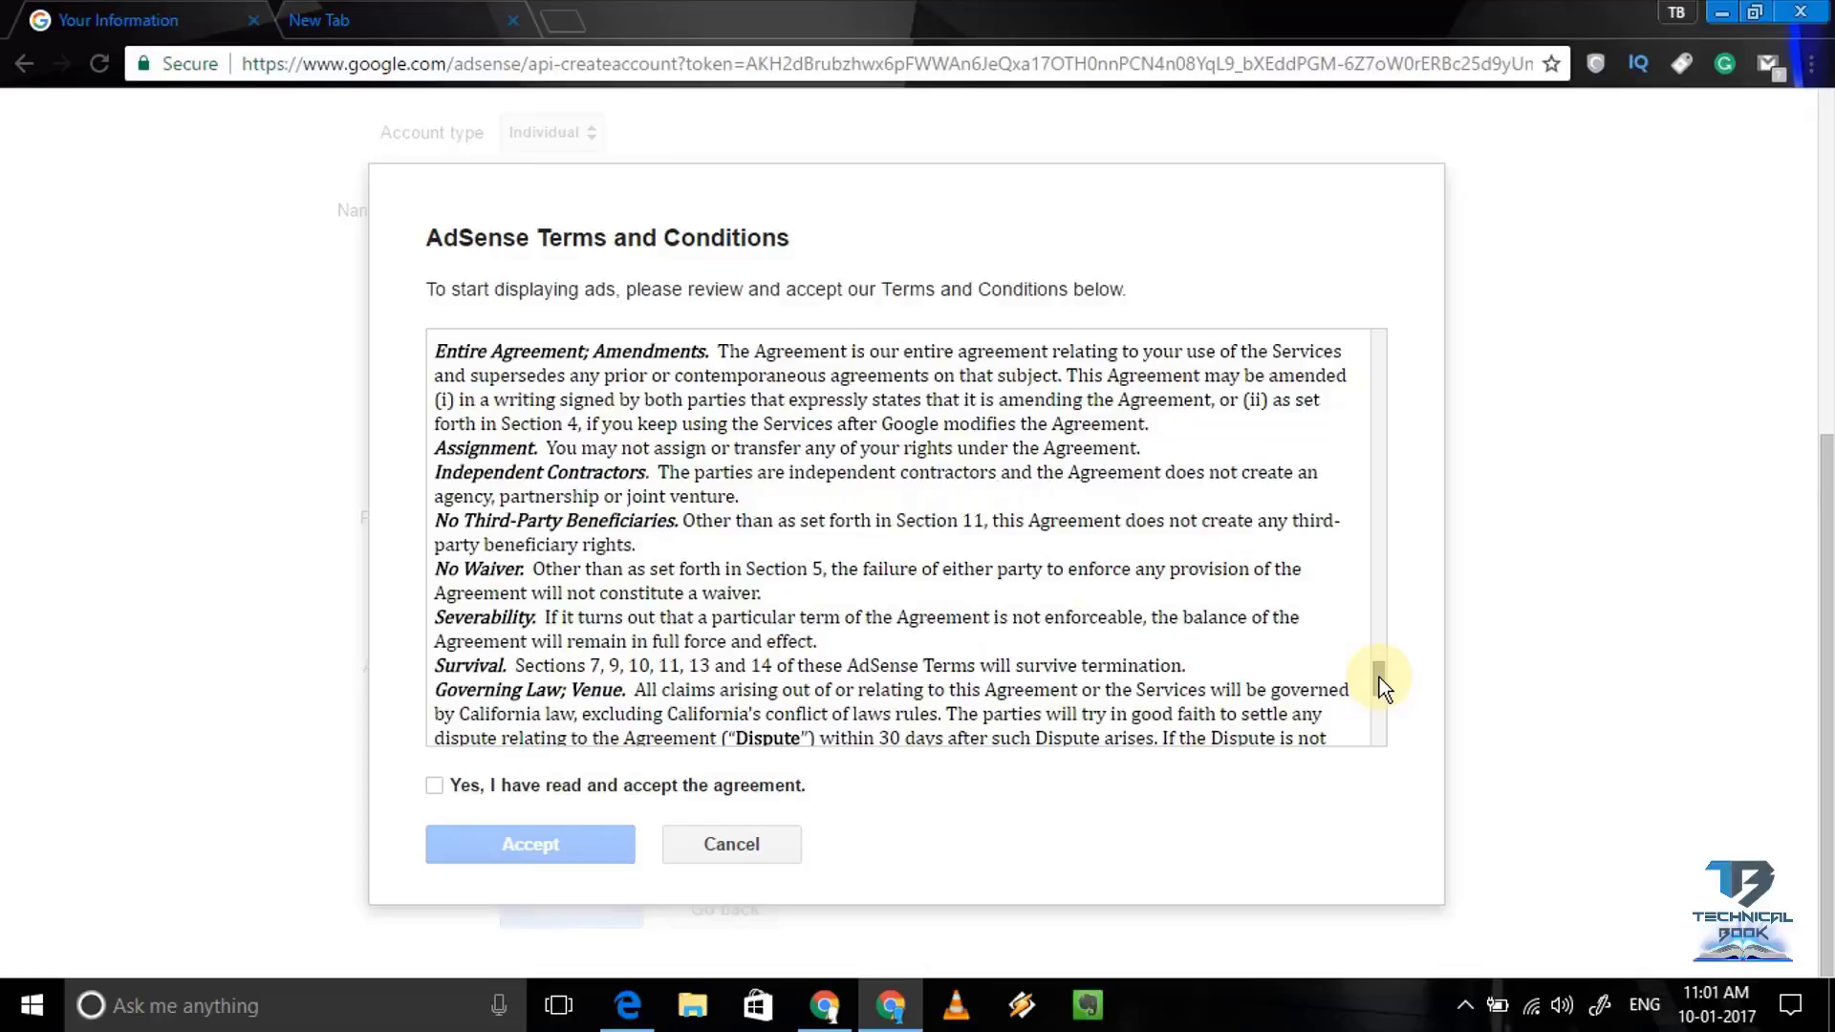
drag(1379, 679, 1376, 748)
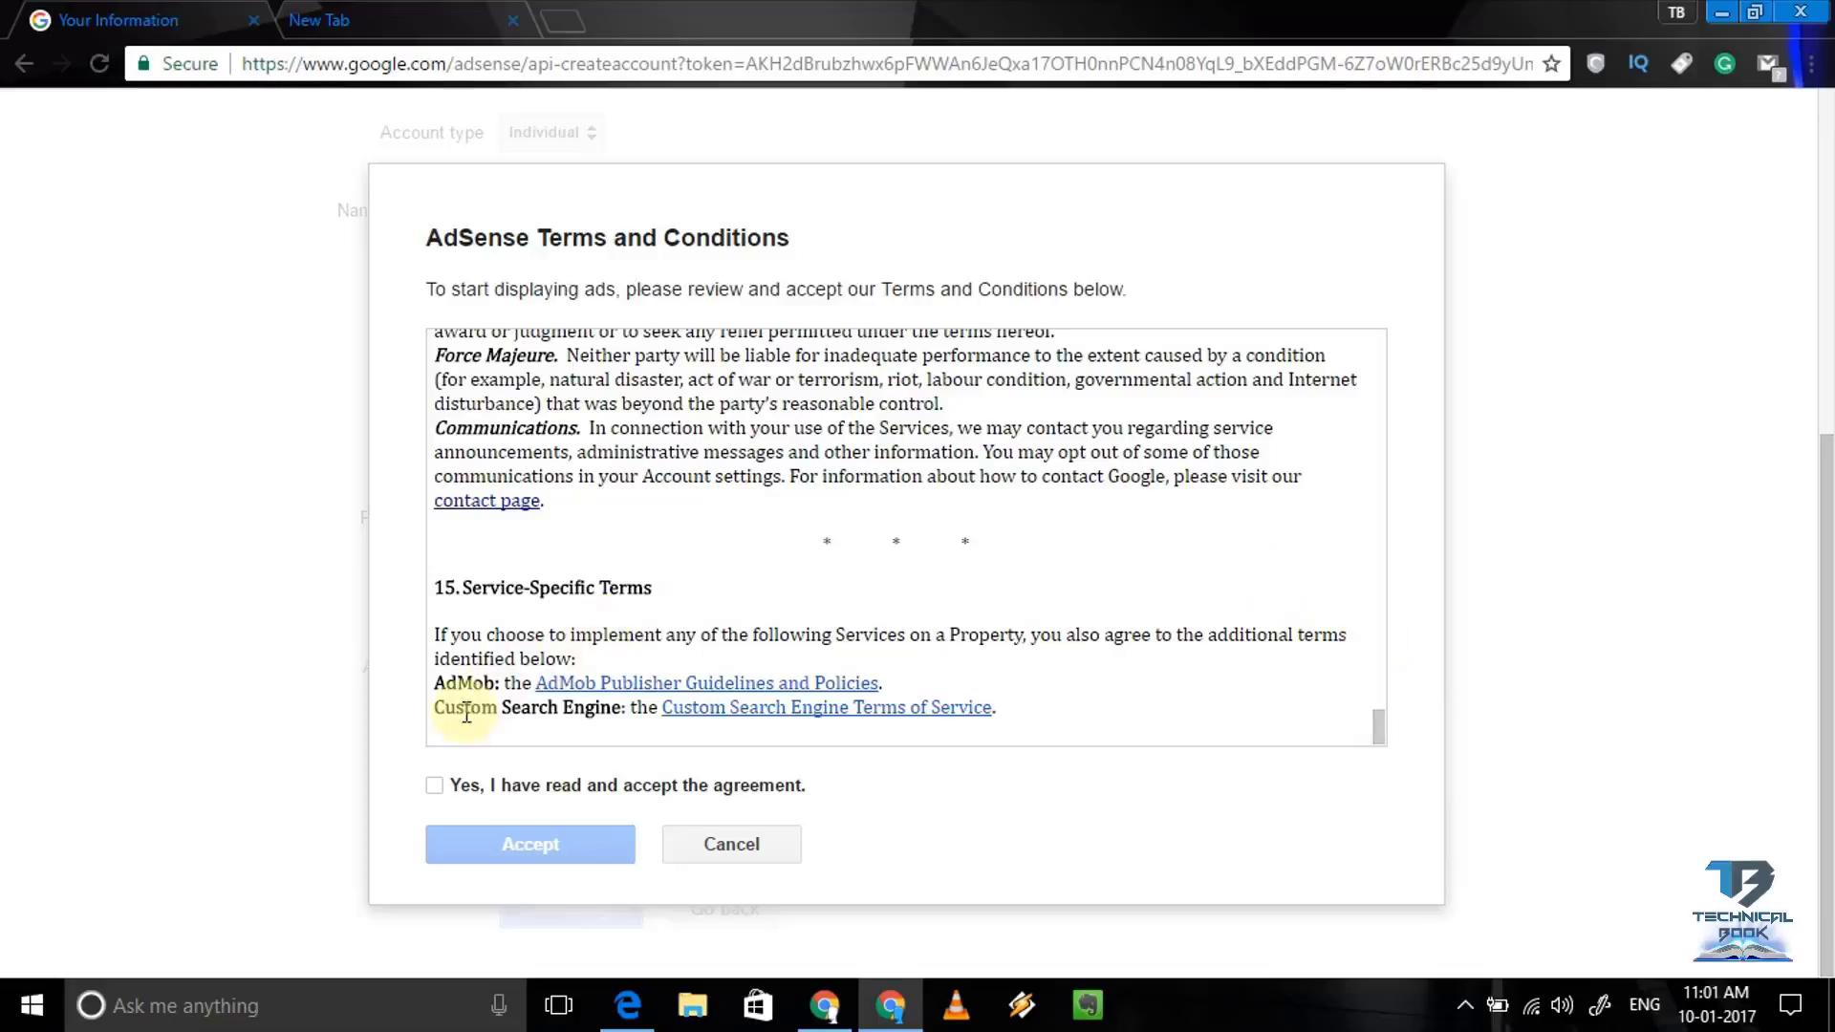
Accept the AdSense Terms and Conditions as read and acknowledge the follow-up notice
click(434, 787)
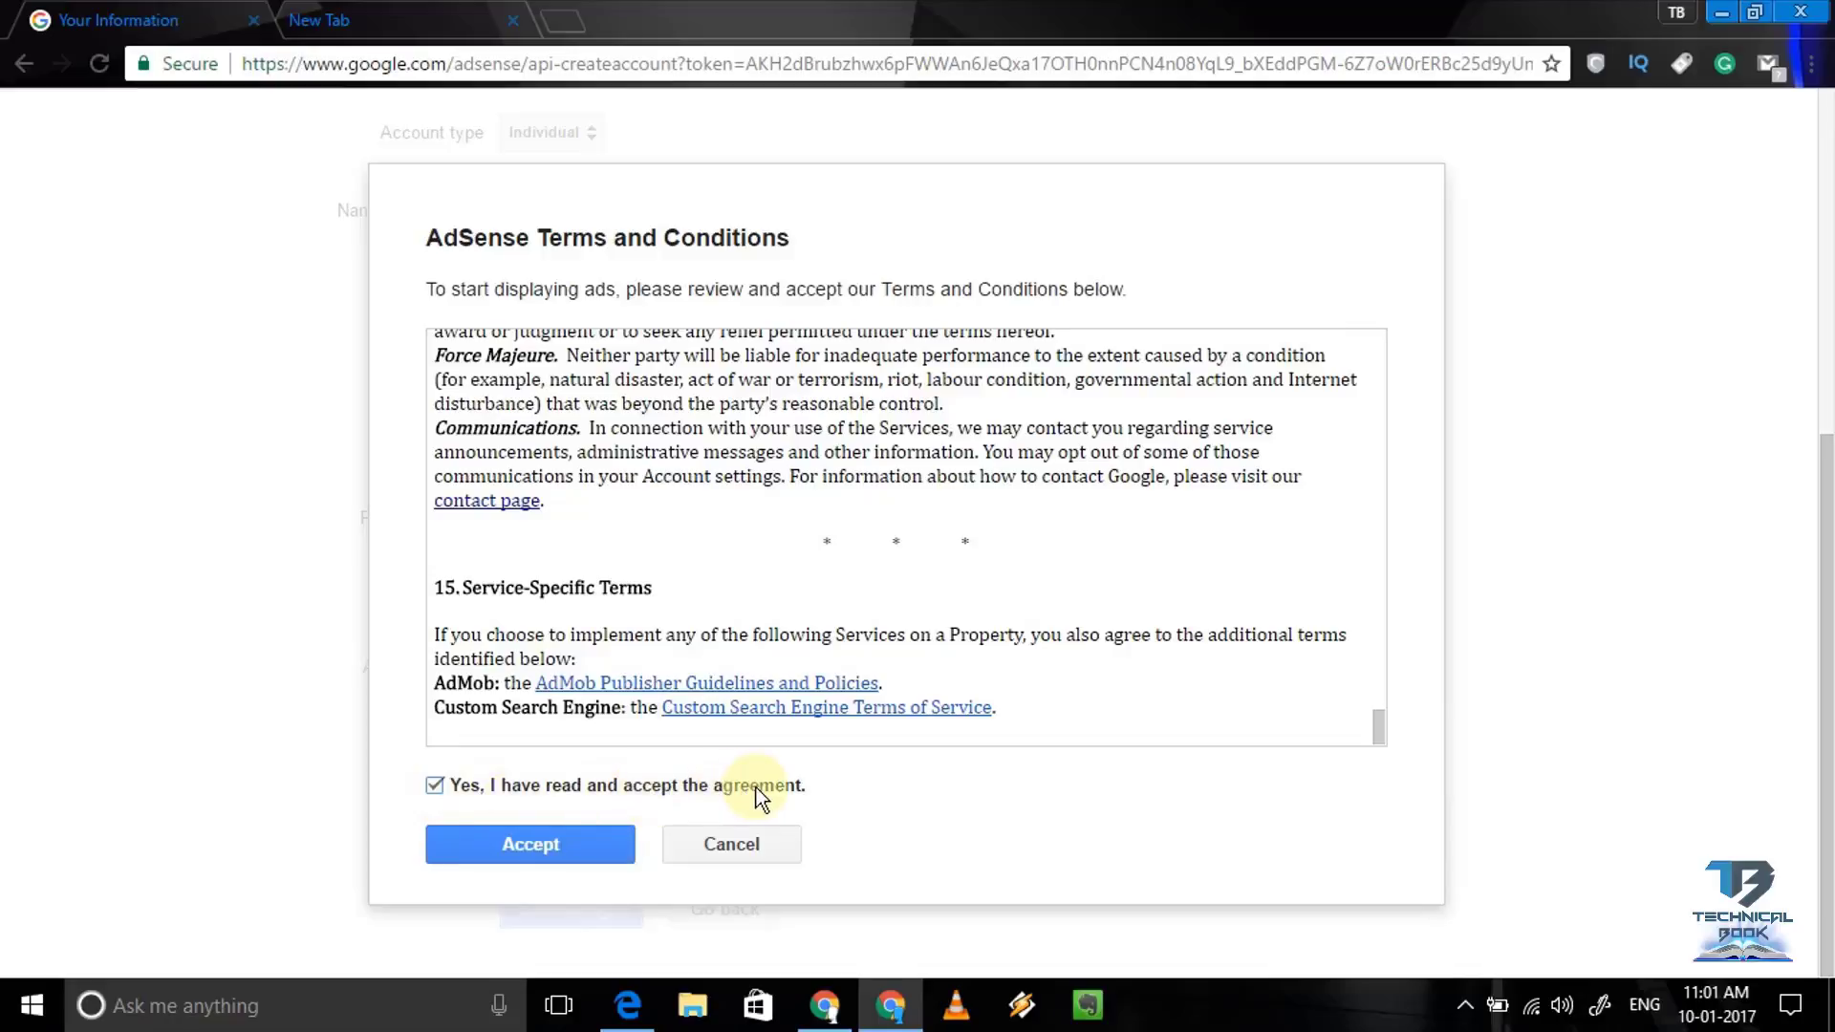
click(551, 853)
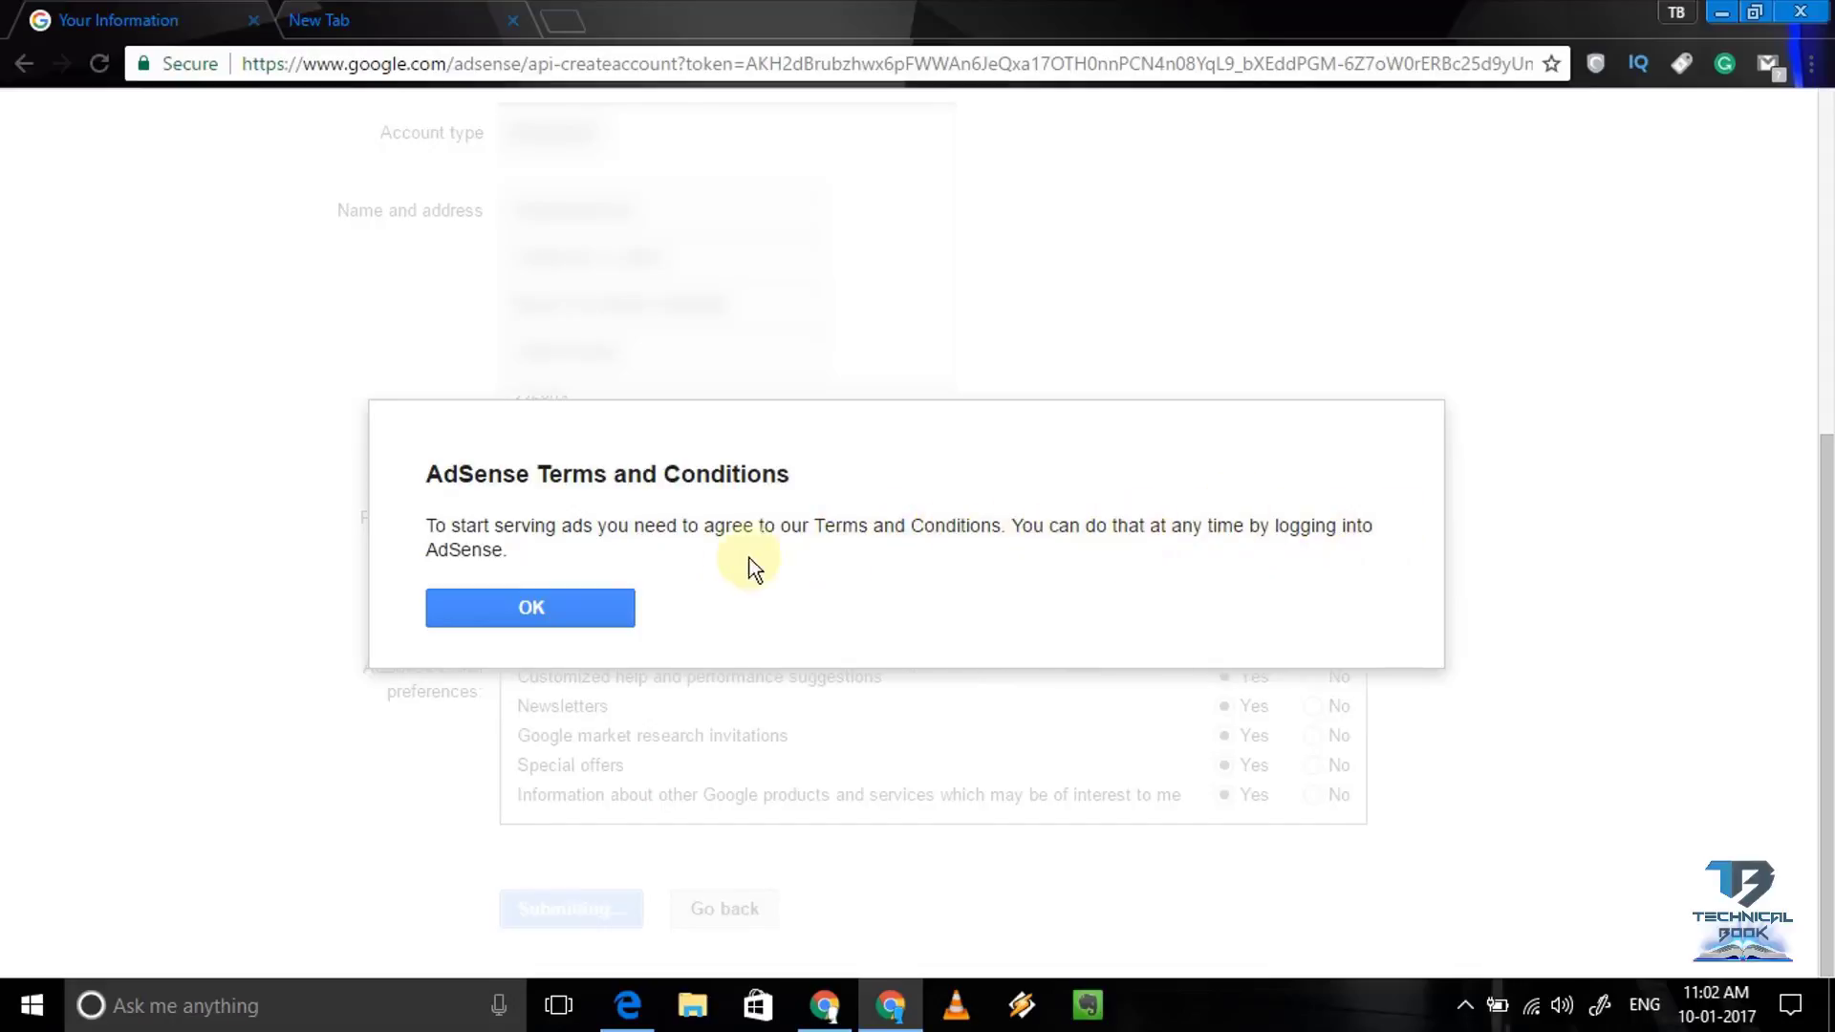
click(519, 612)
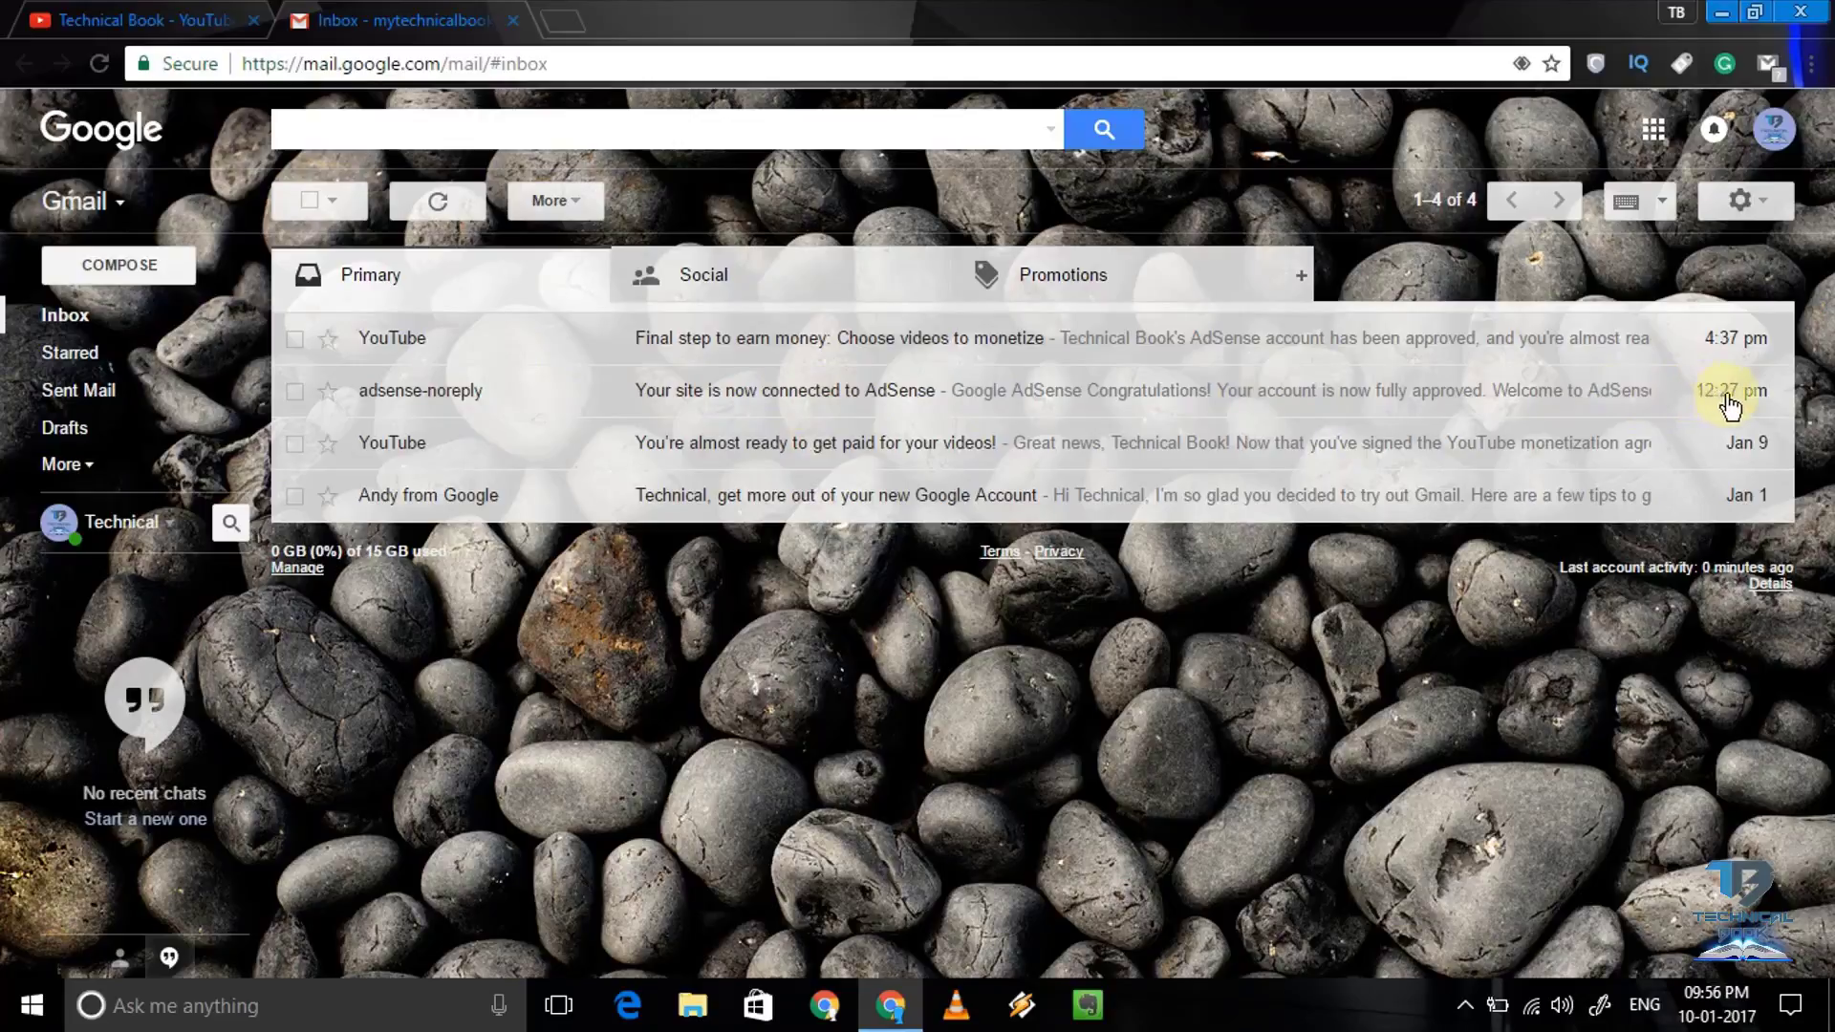
In the Gmail inbox, read the email "Your site is now connected to AdSense" to its end and return to the inbox
mouse_move(1751, 406)
click(920, 392)
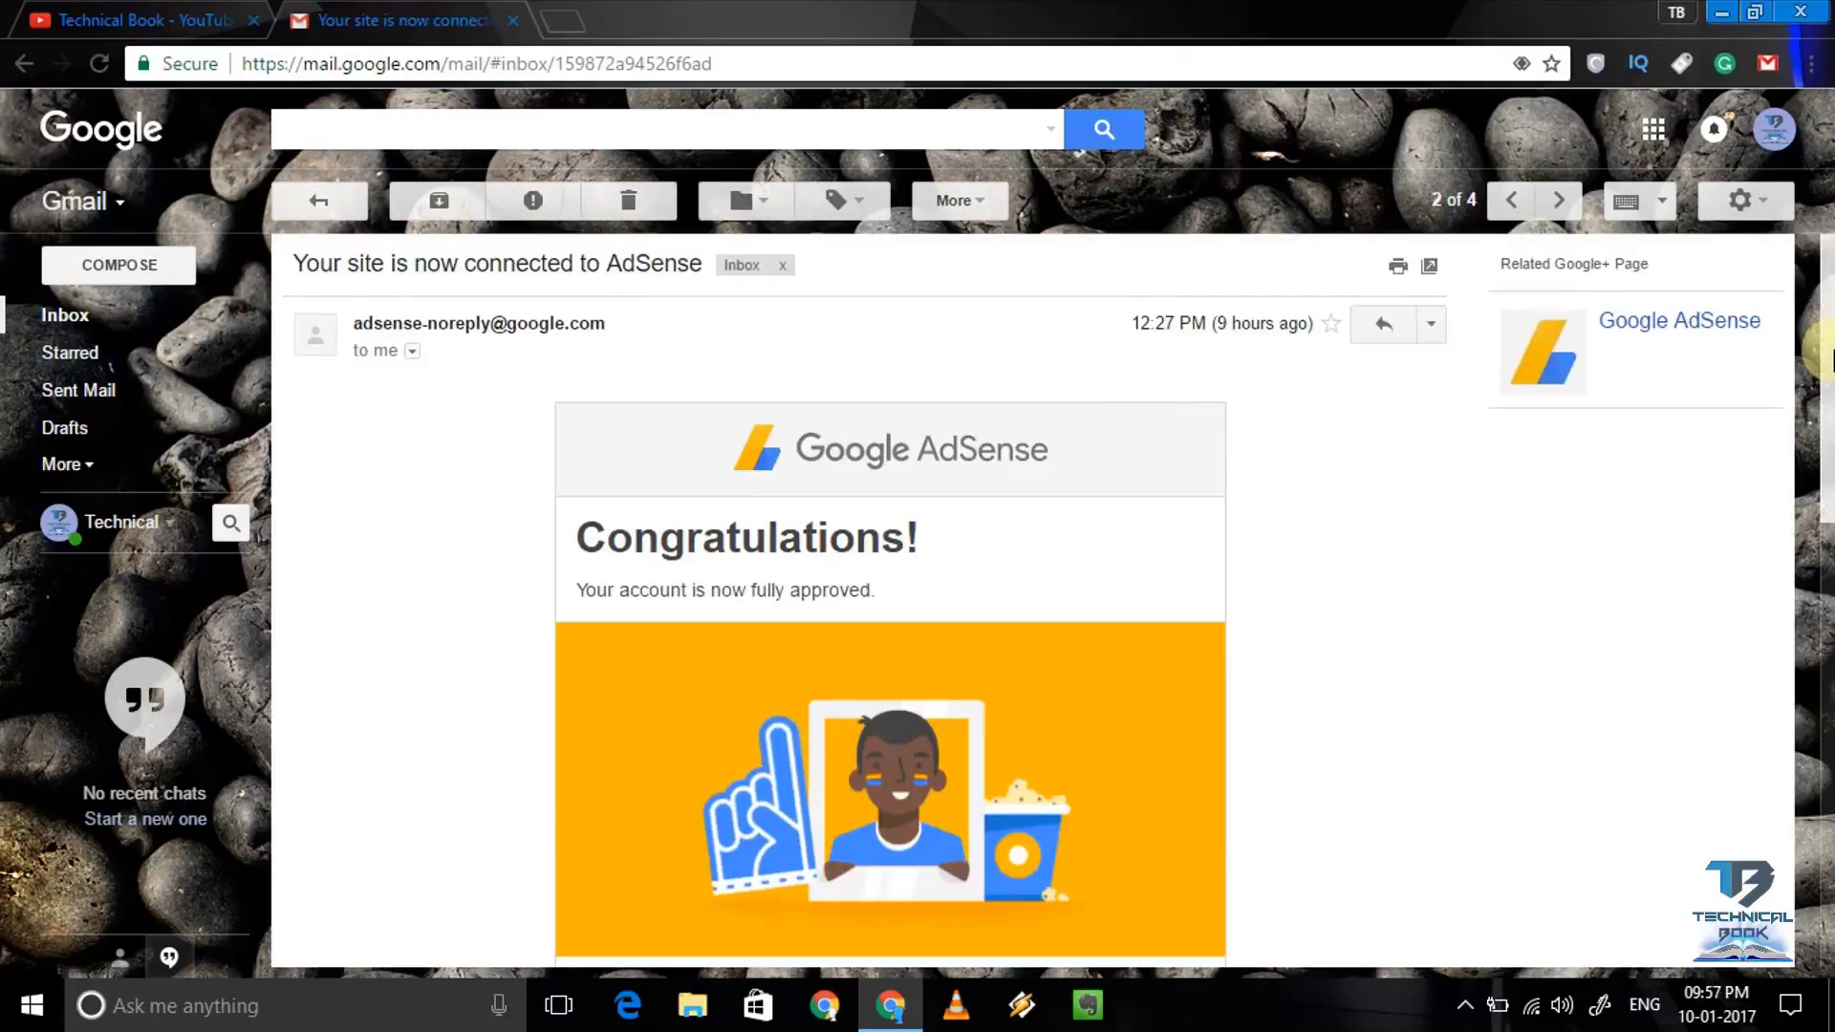
drag(1825, 344, 1827, 466)
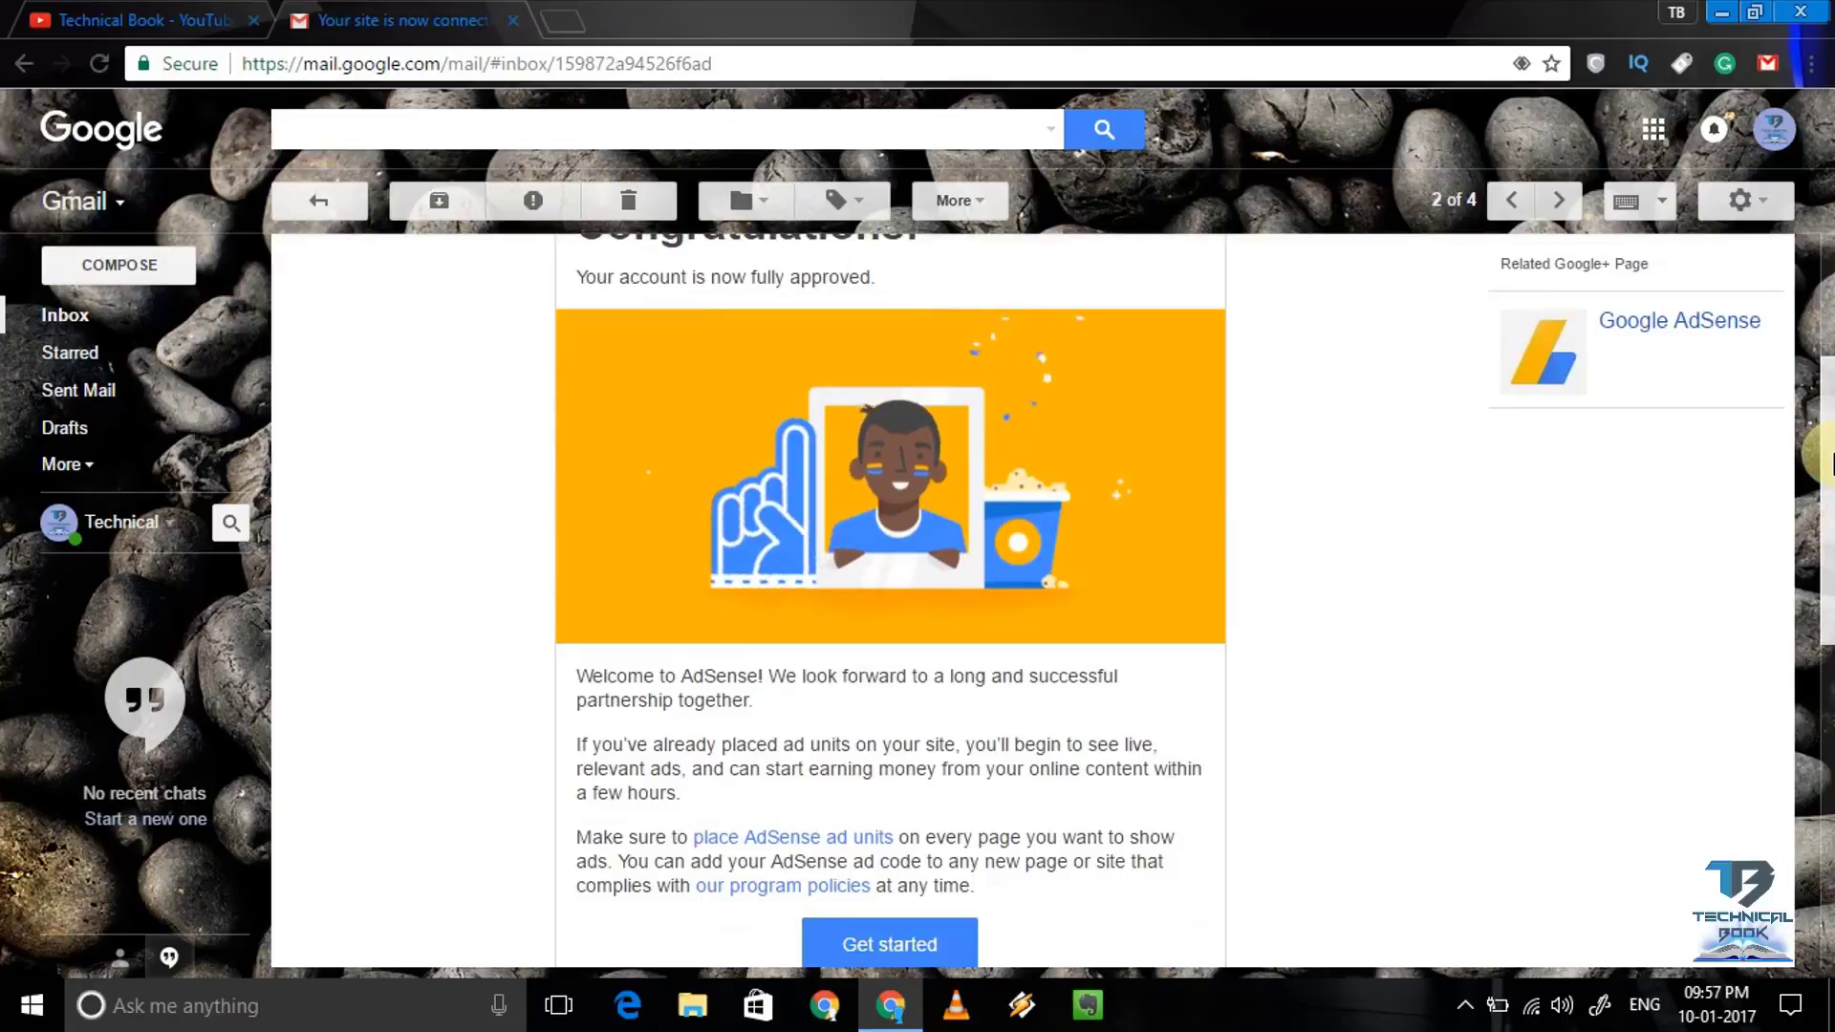
scroll(1816, 423, down, 2)
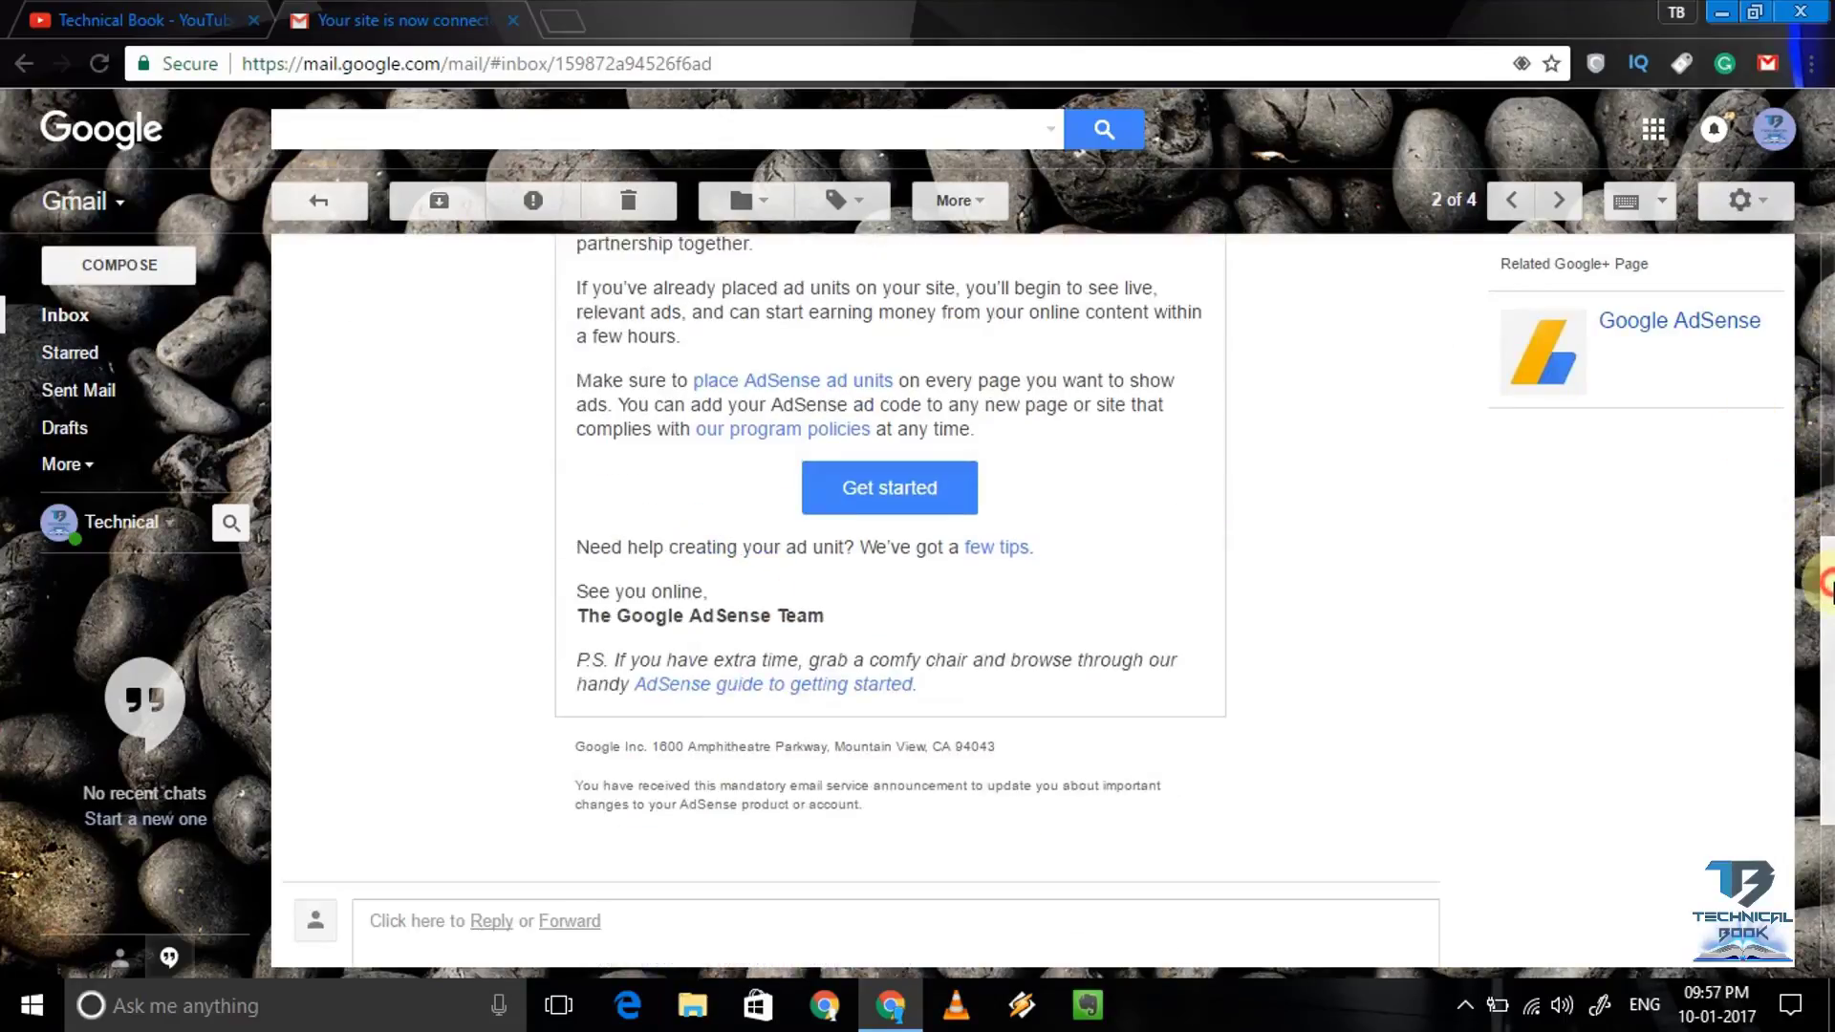
drag(1816, 424, 1828, 592)
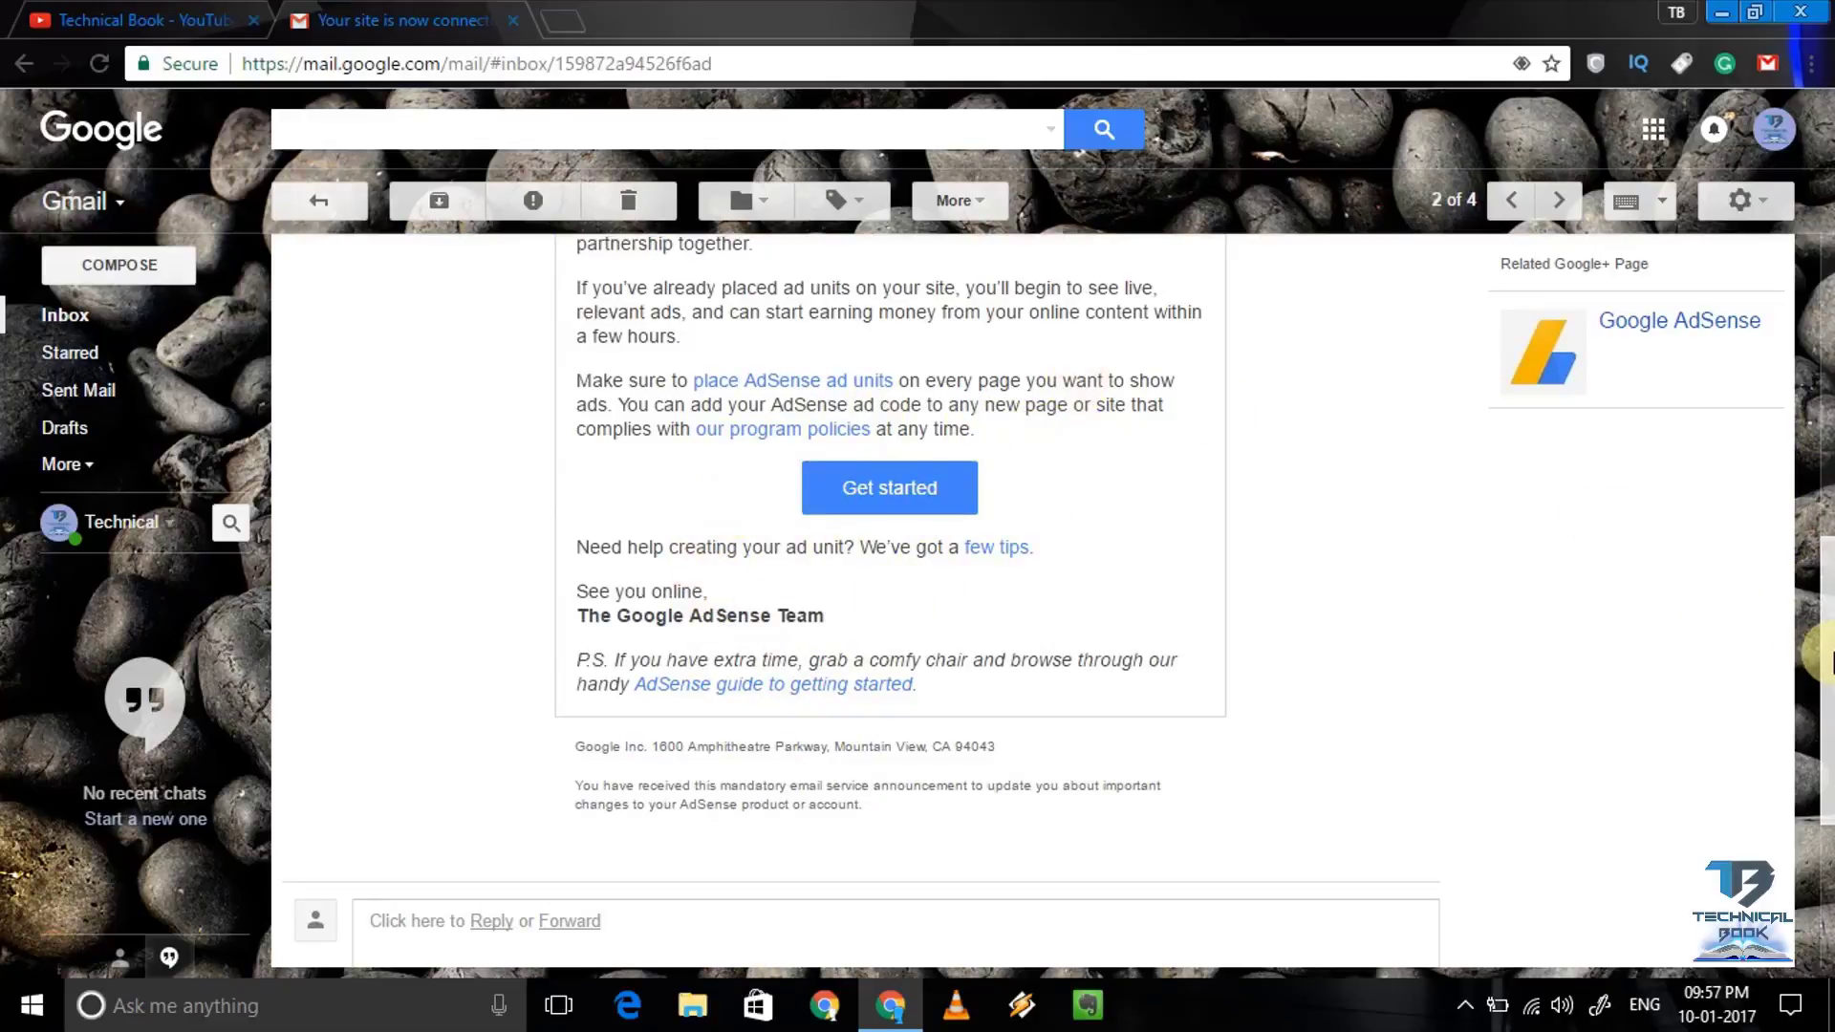
drag(1833, 660, 1829, 352)
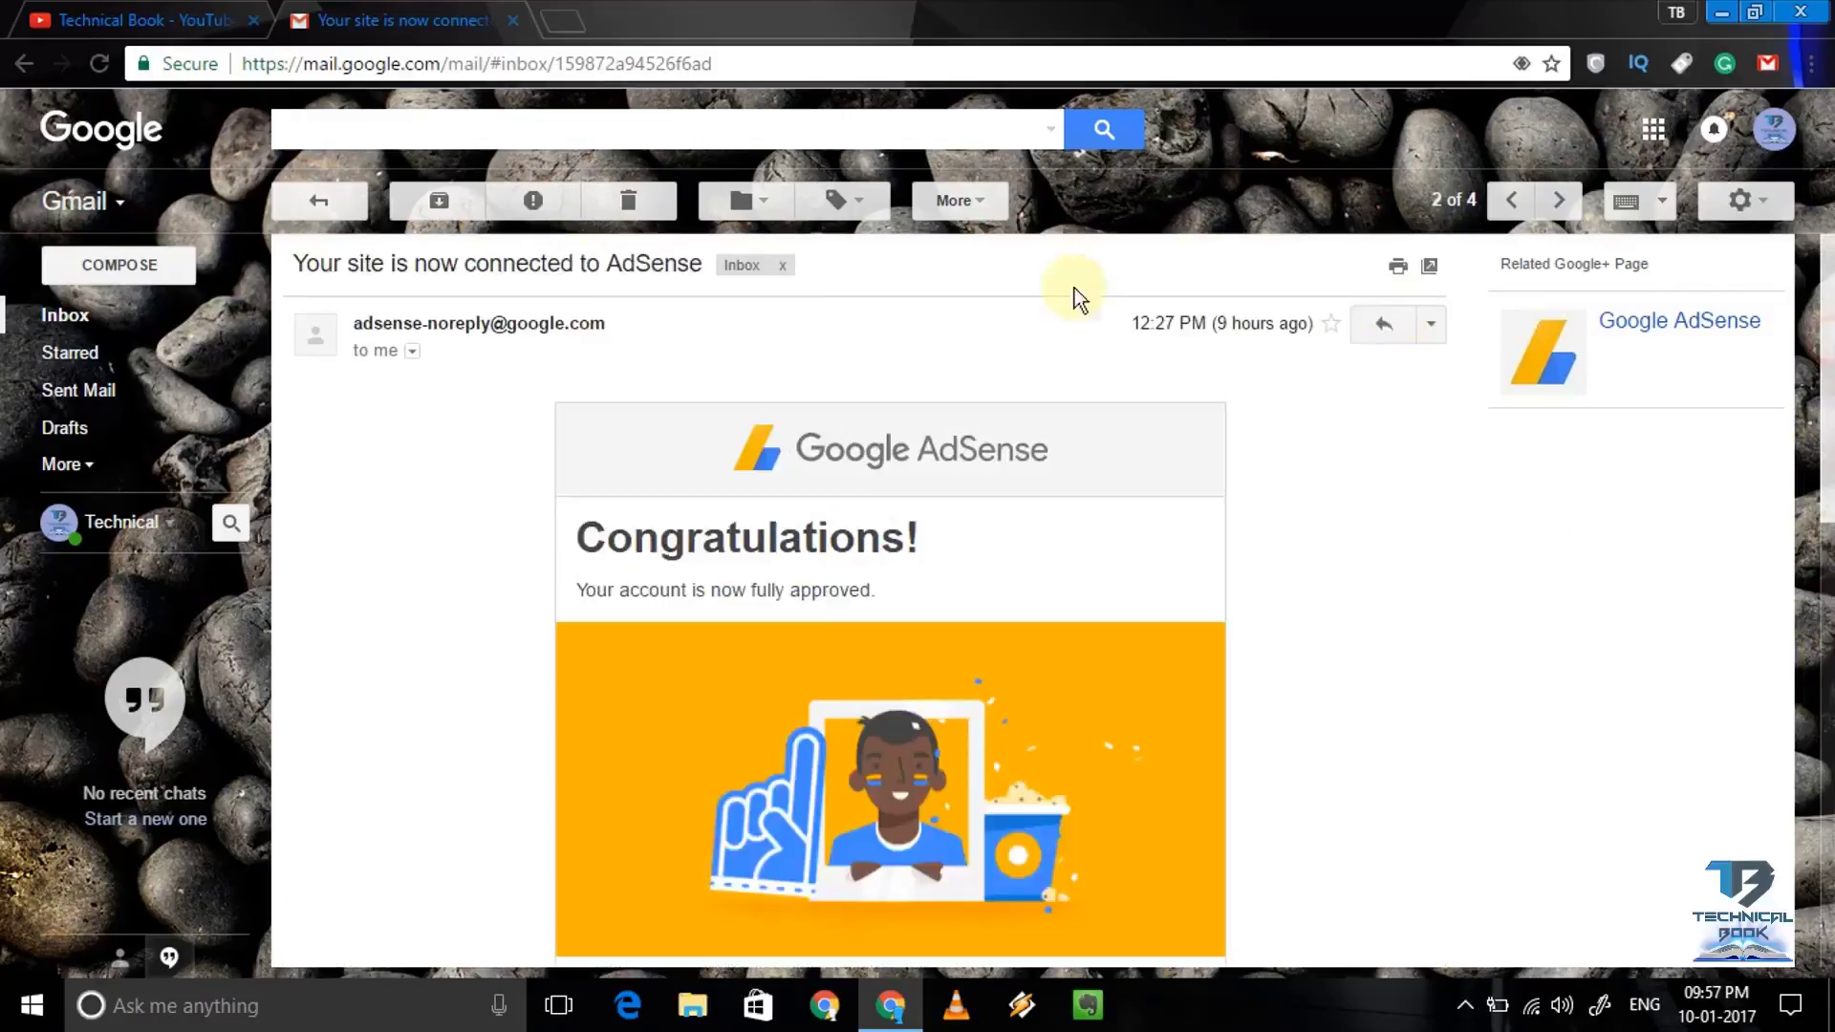
click(53, 325)
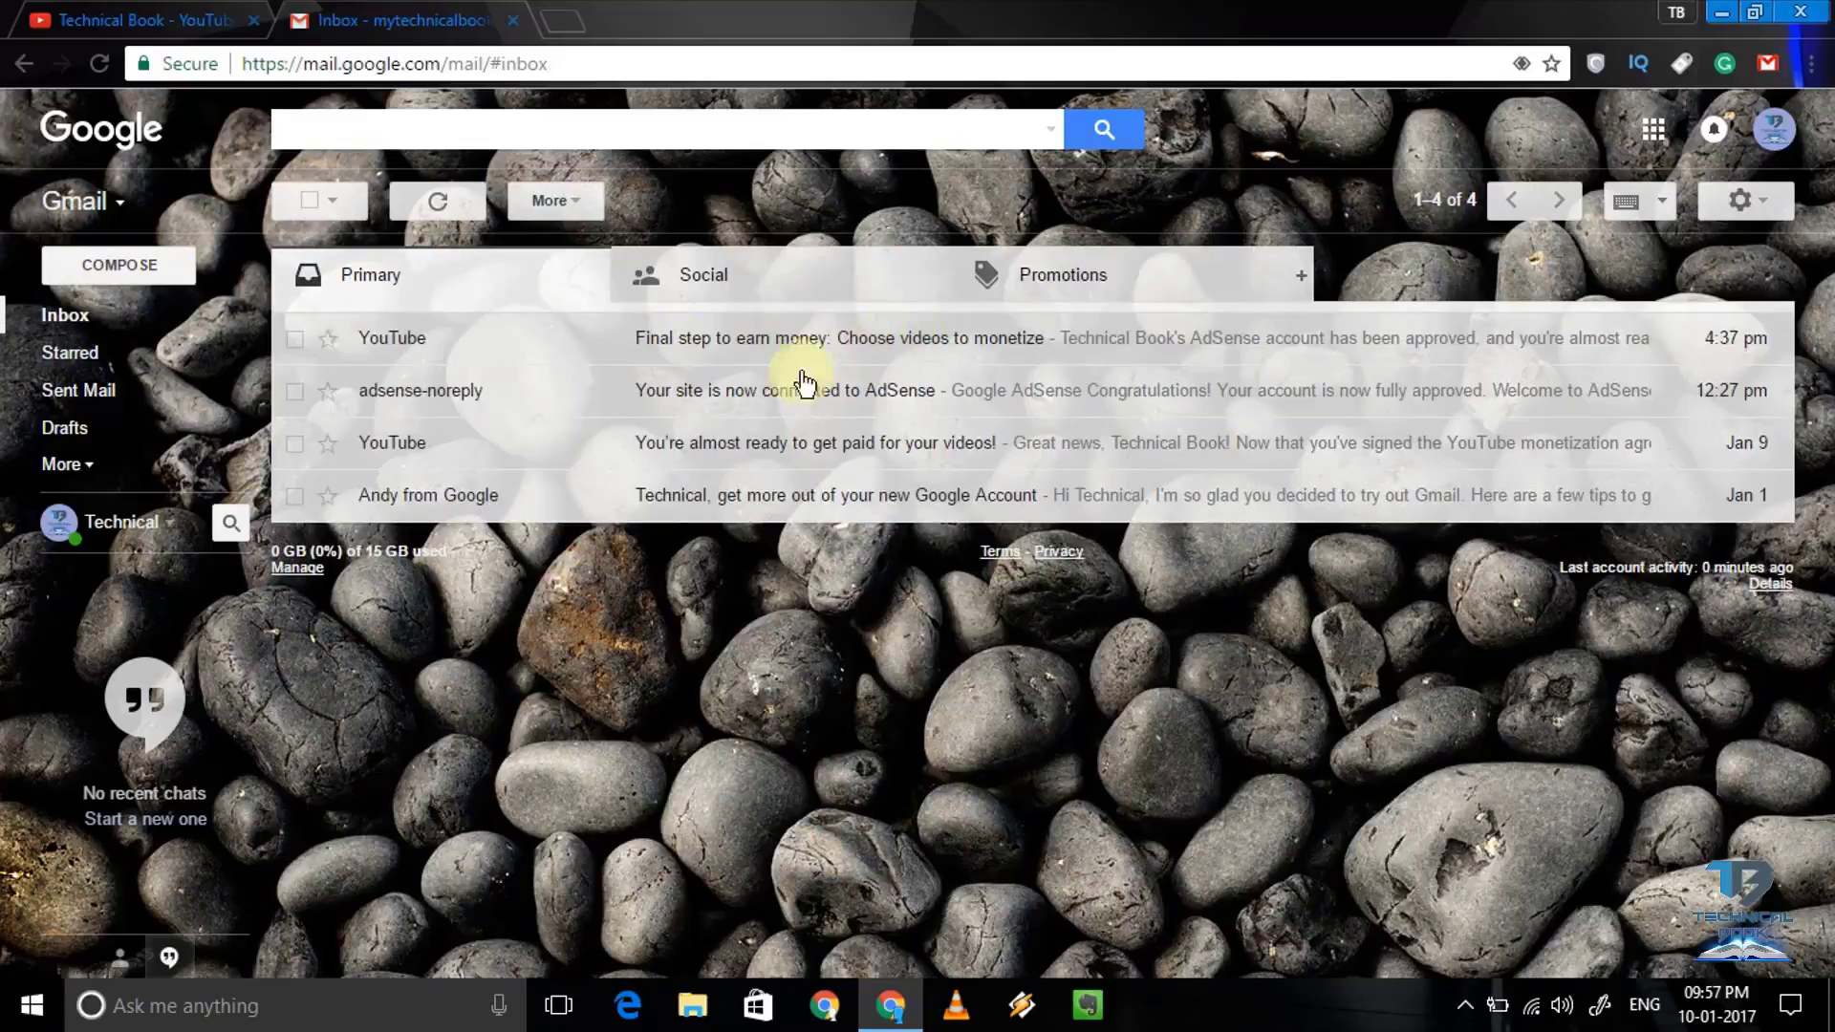
Open YouTube's email "Final step to earn money: Choose videos to monetize" and follow its link to monetize the videos
click(719, 339)
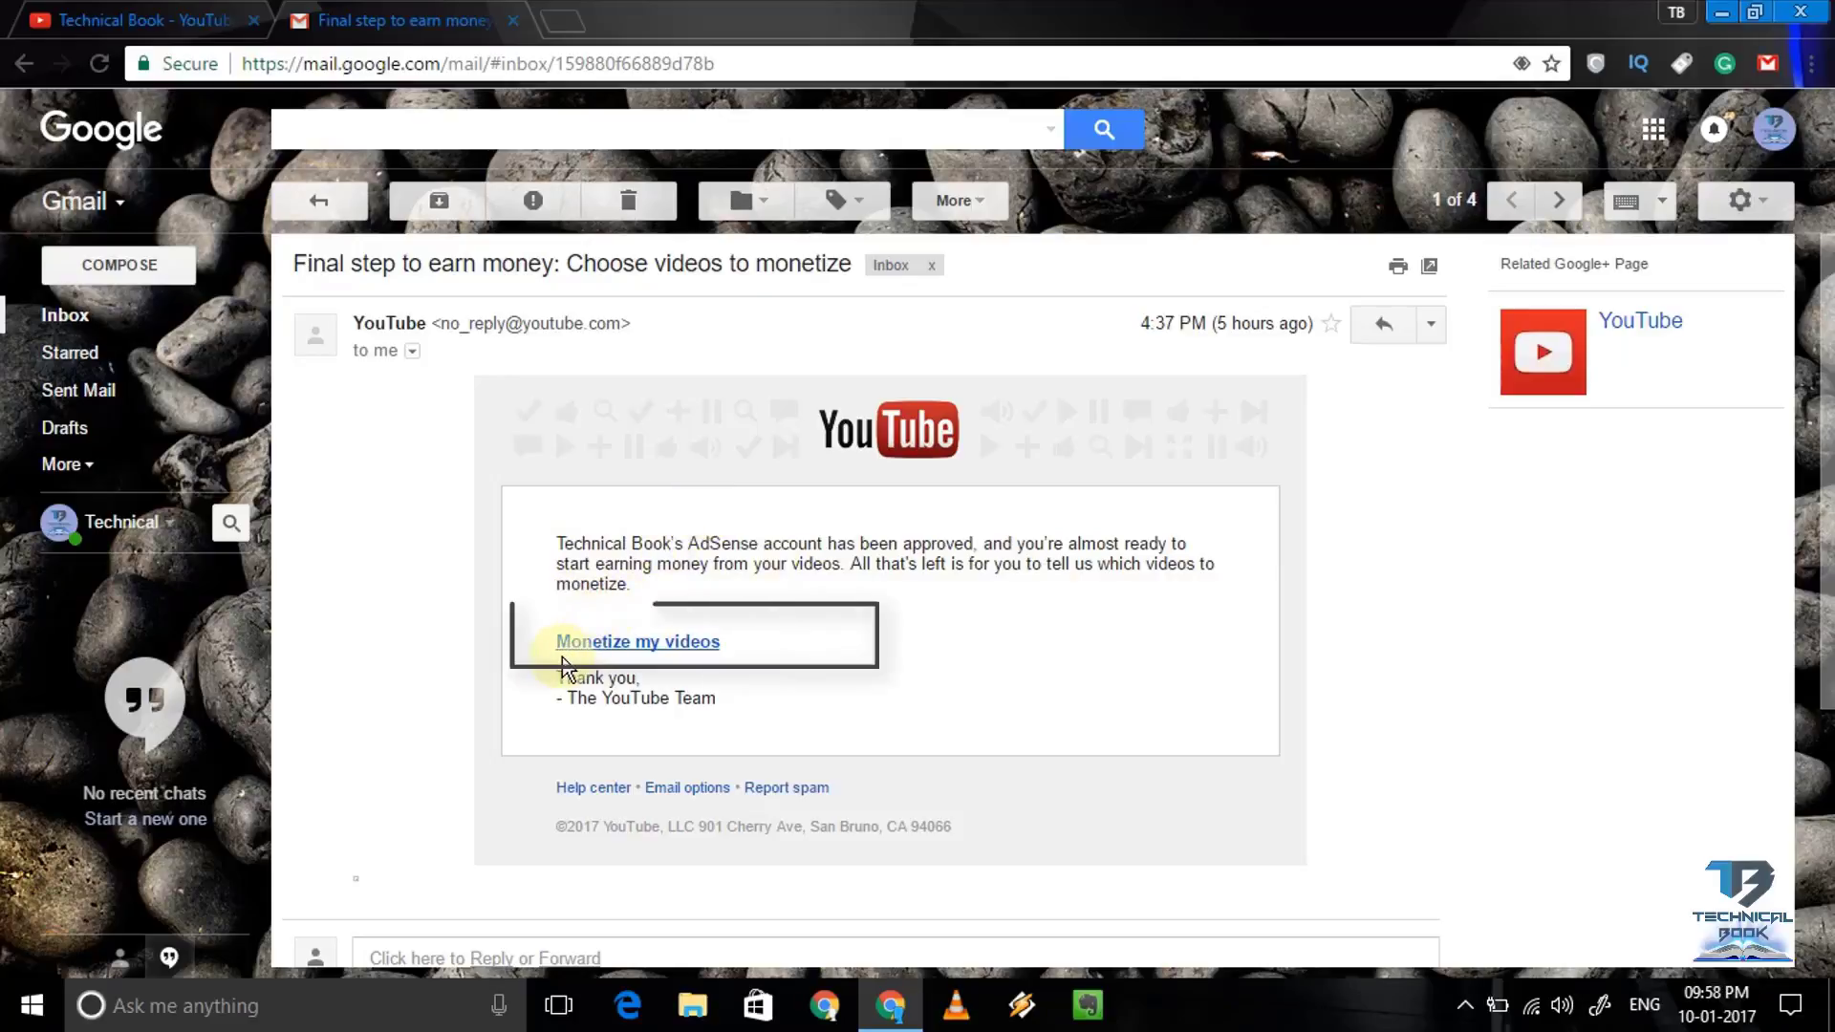
click(616, 640)
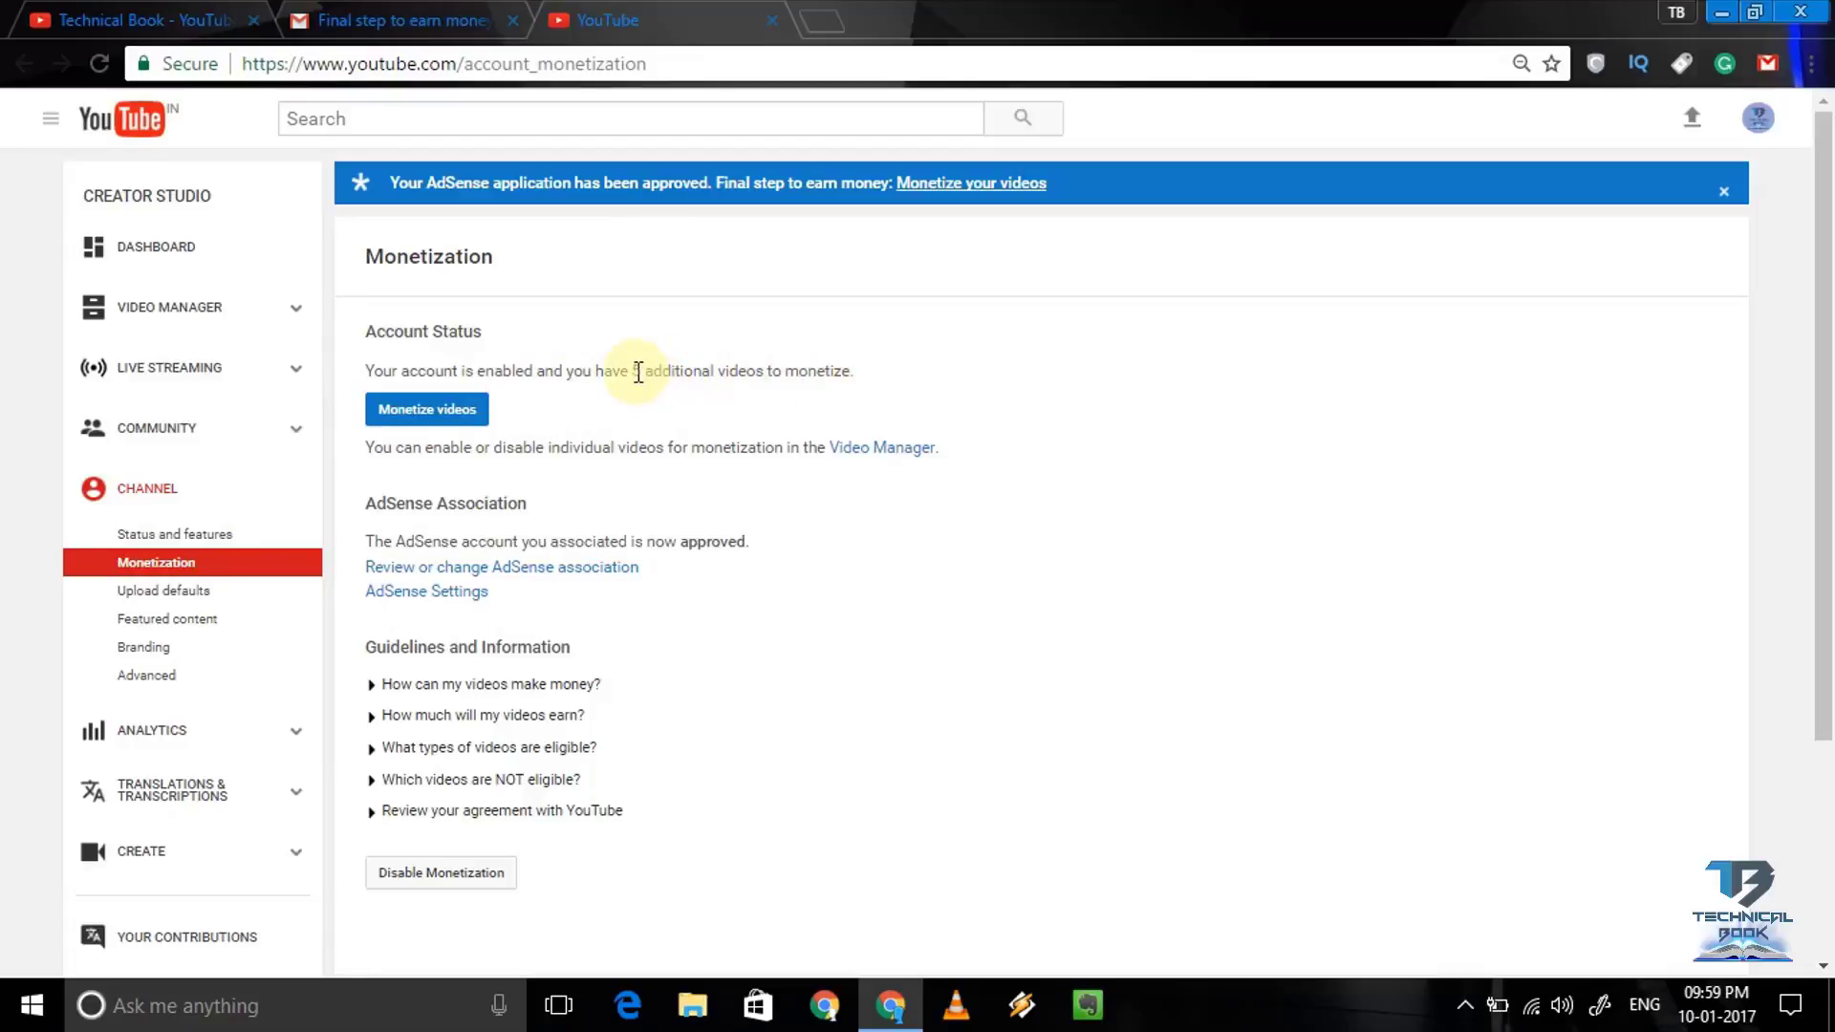
Open the ad format choices for monetizing the channel's videos and preview the overlay, skippable, sponsored card and display ad formats
click(444, 413)
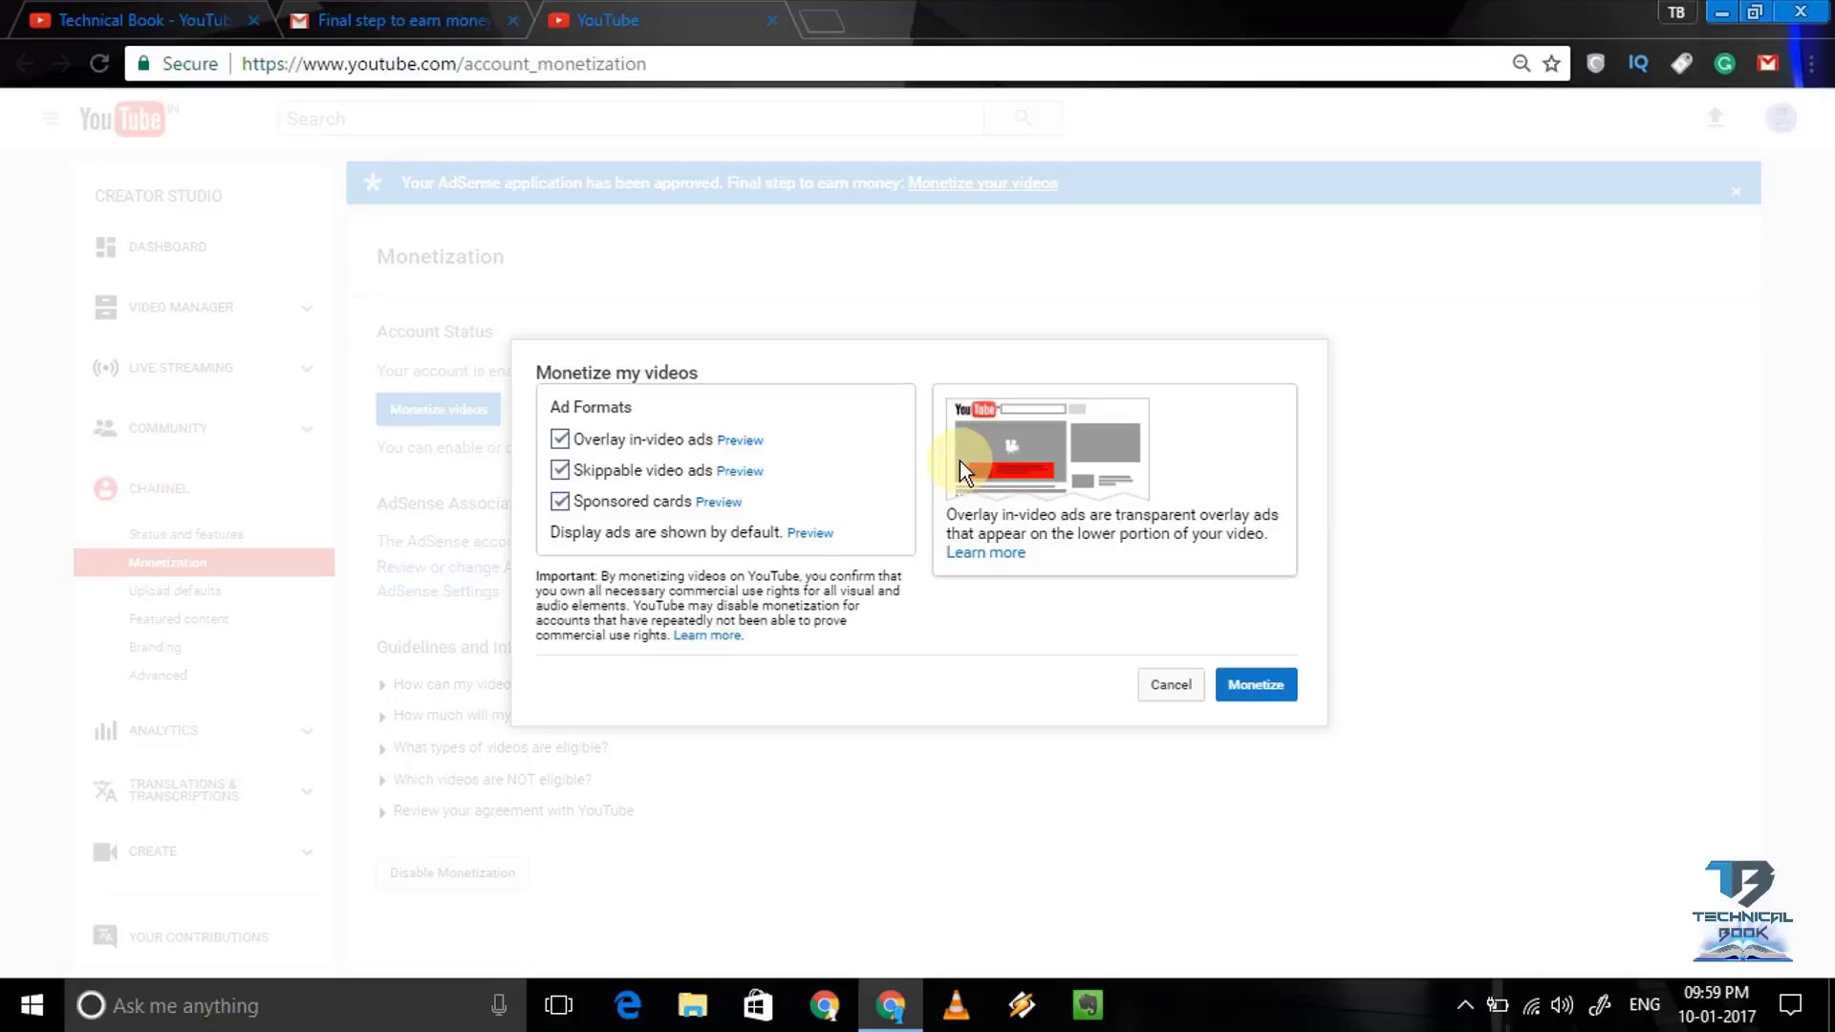
click(719, 502)
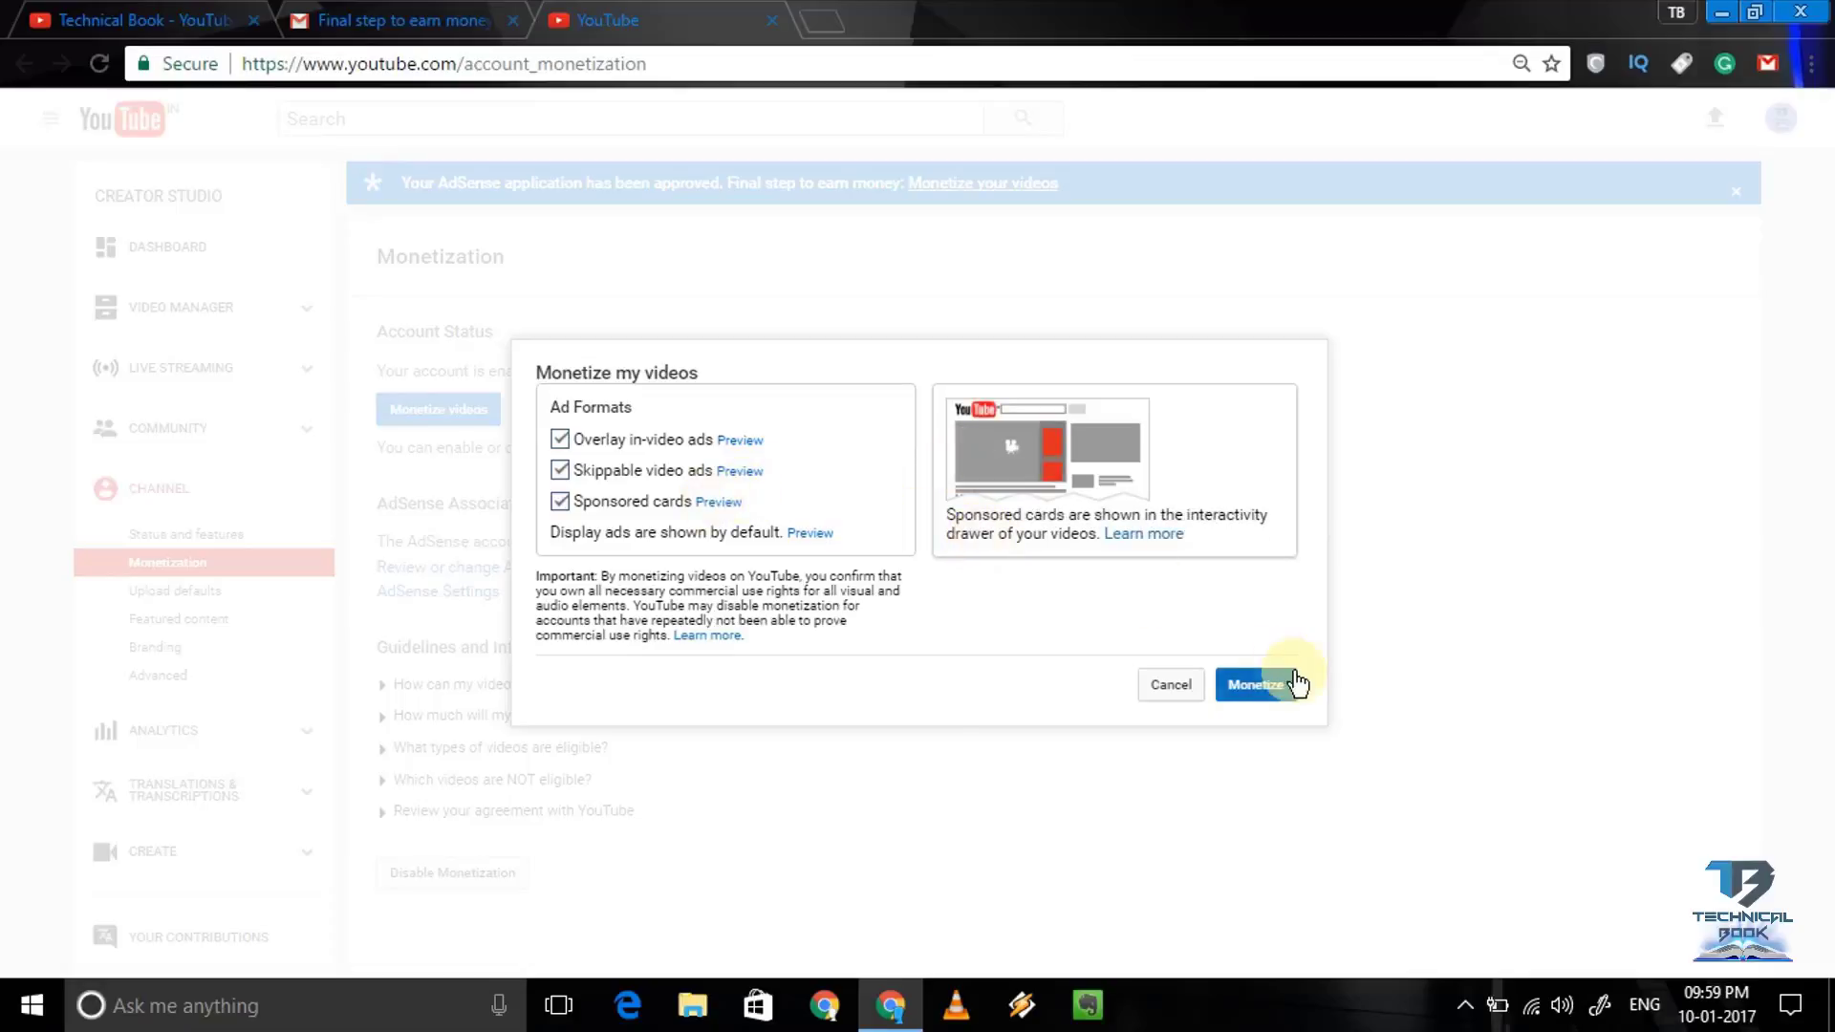
click(561, 443)
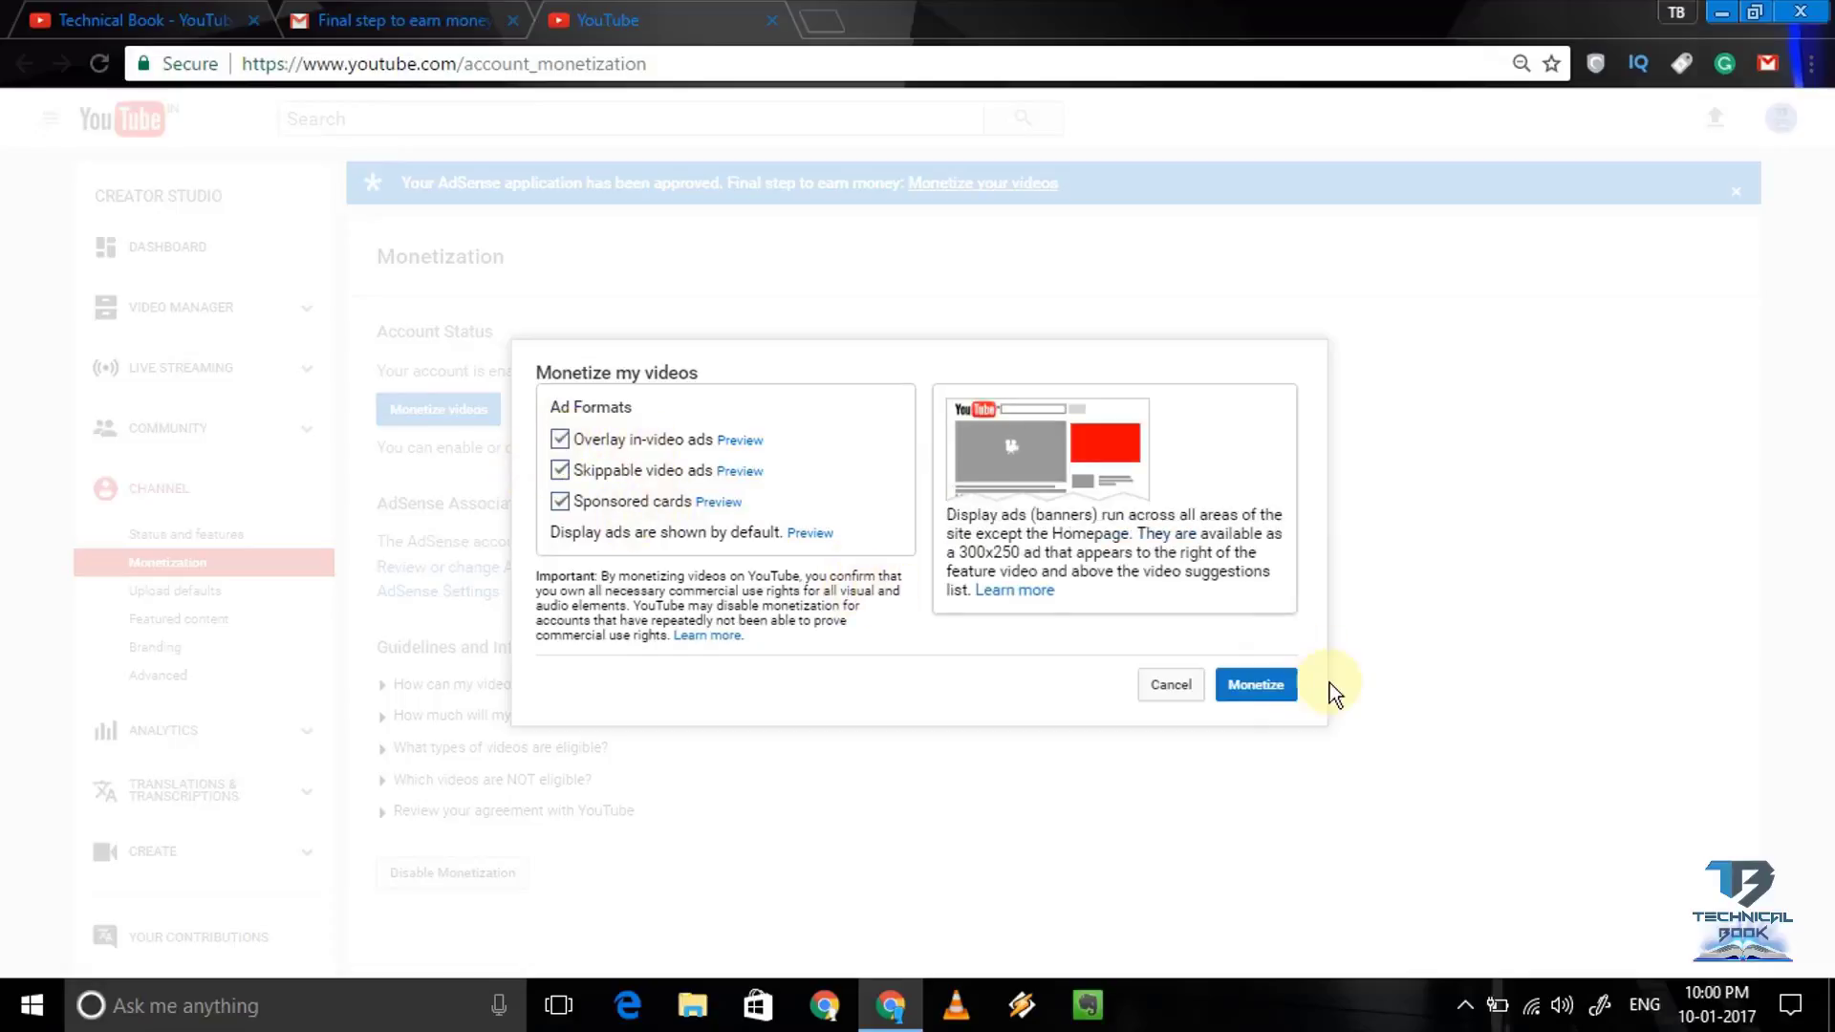
click(1263, 687)
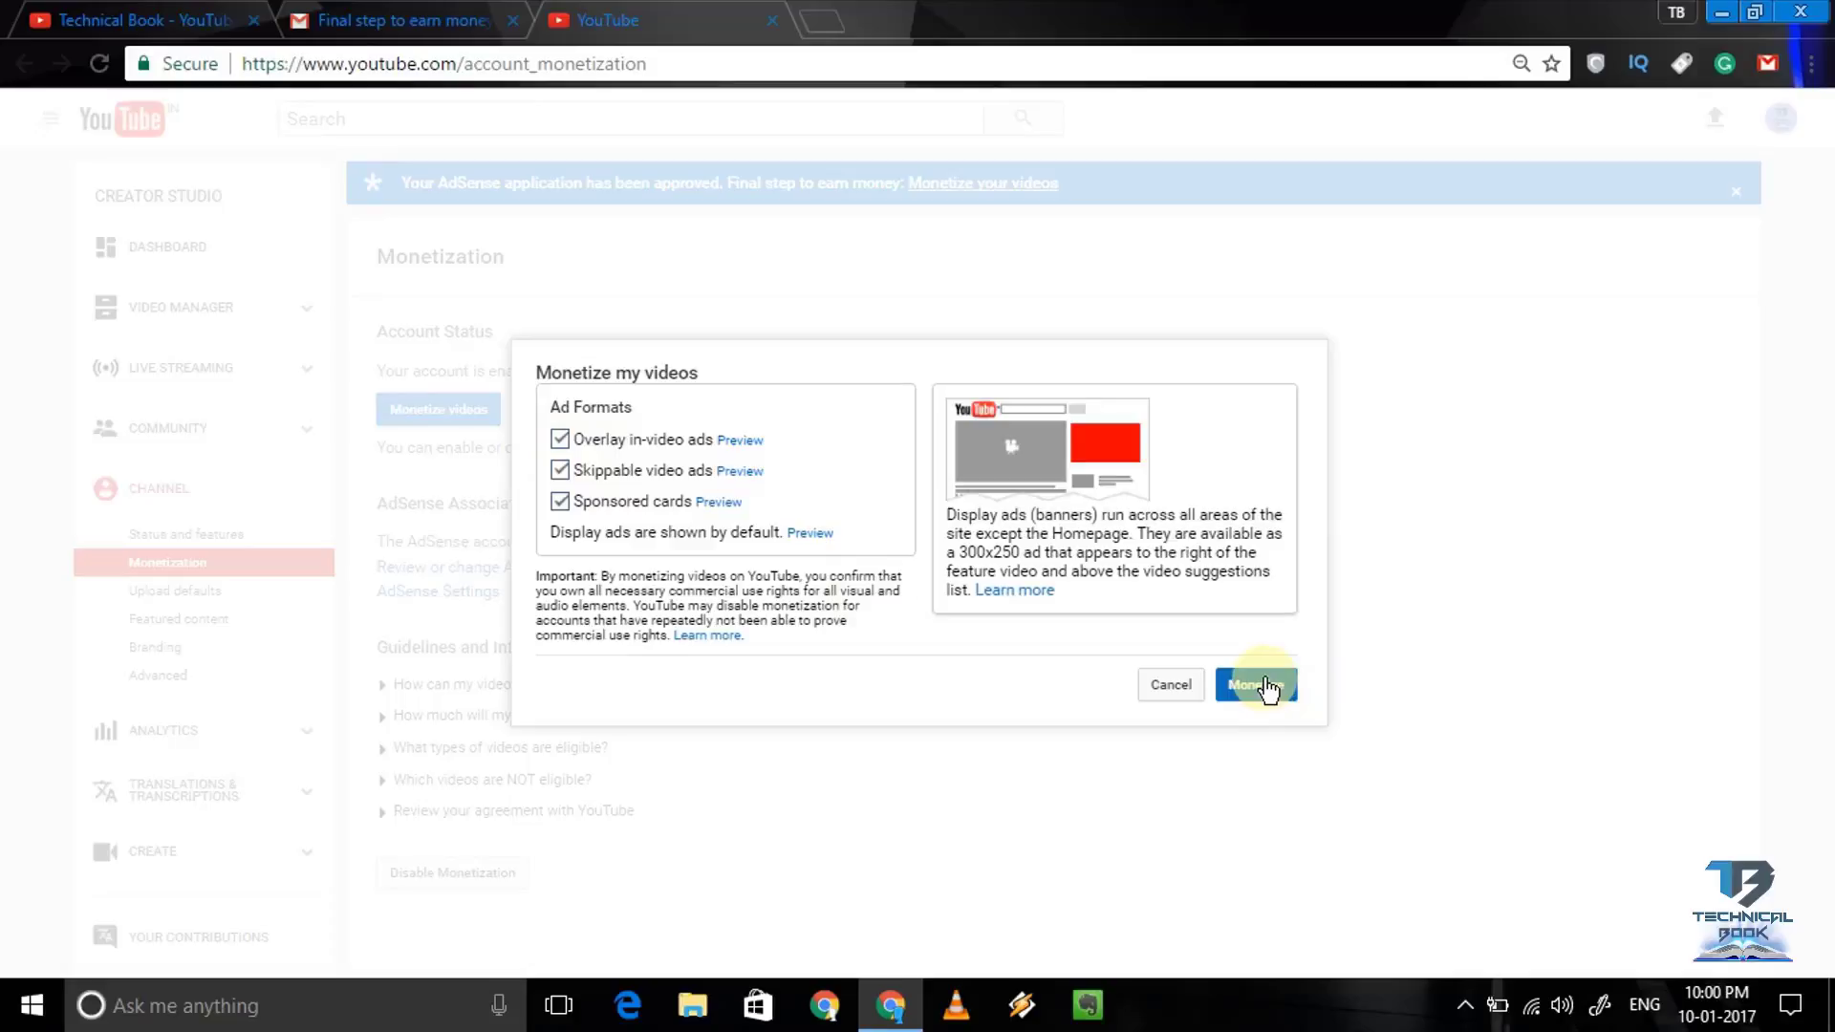
click(740, 441)
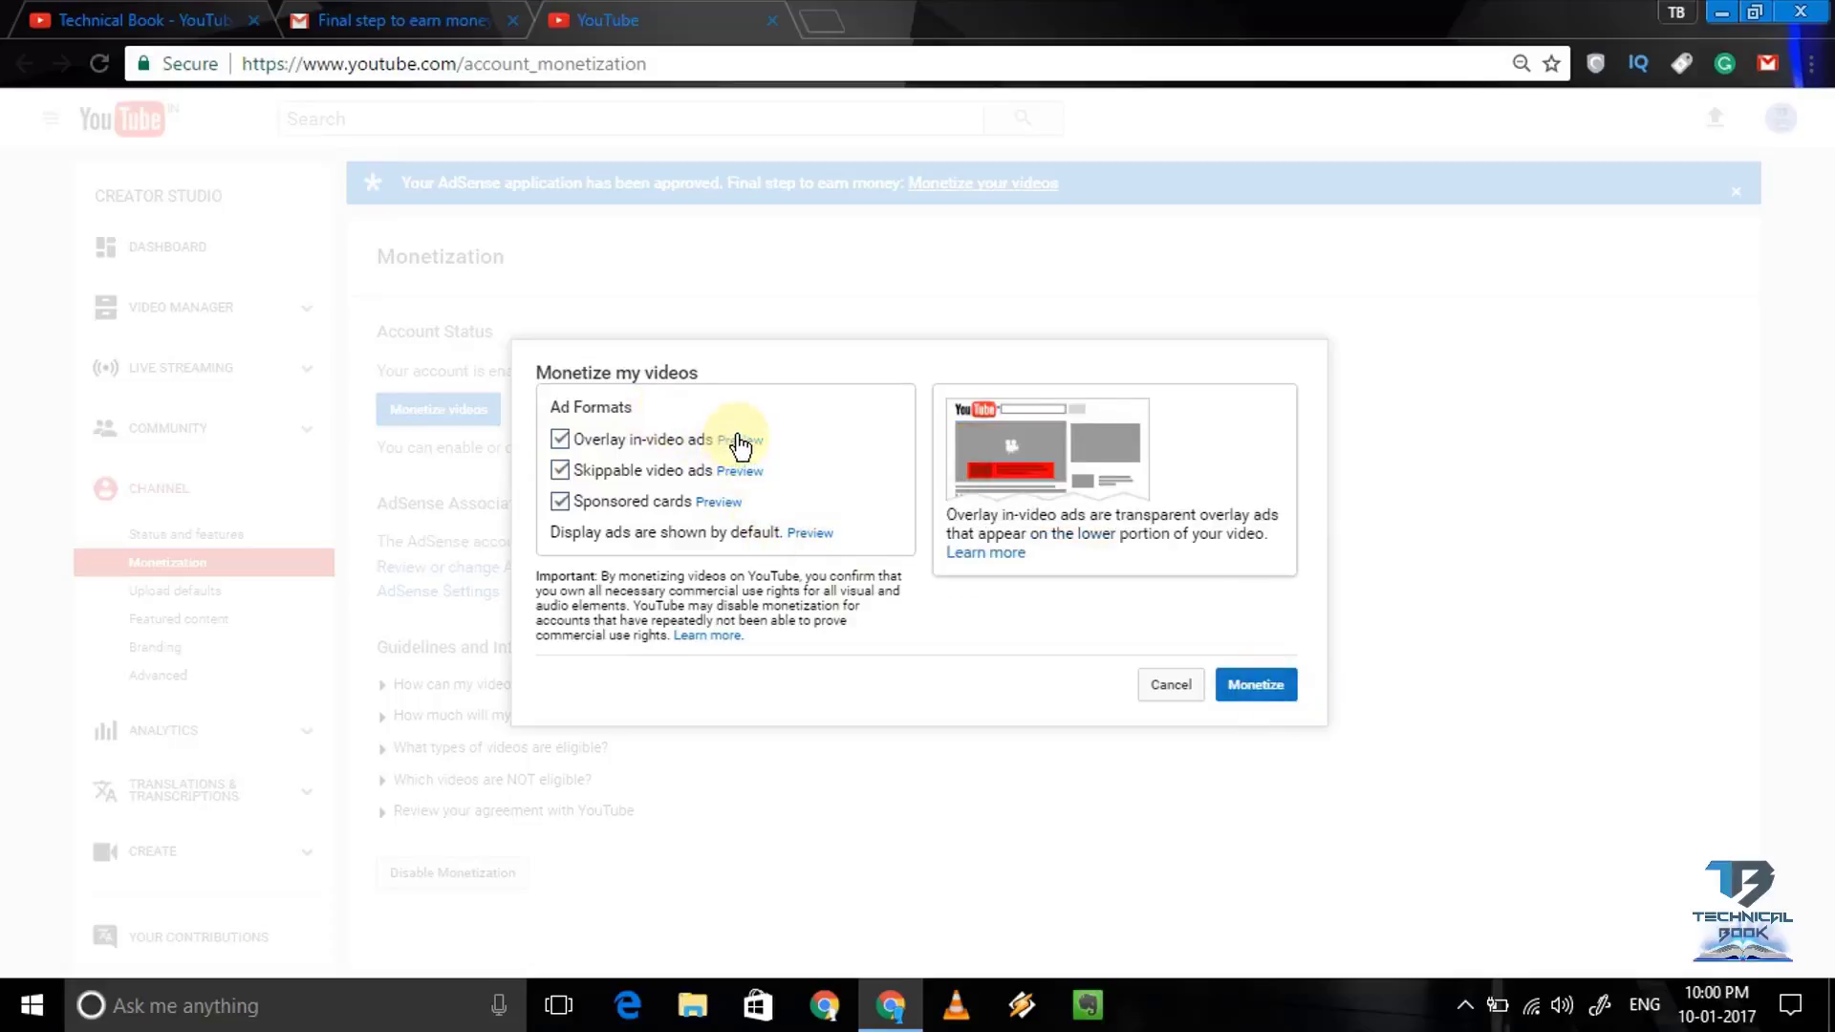
click(741, 473)
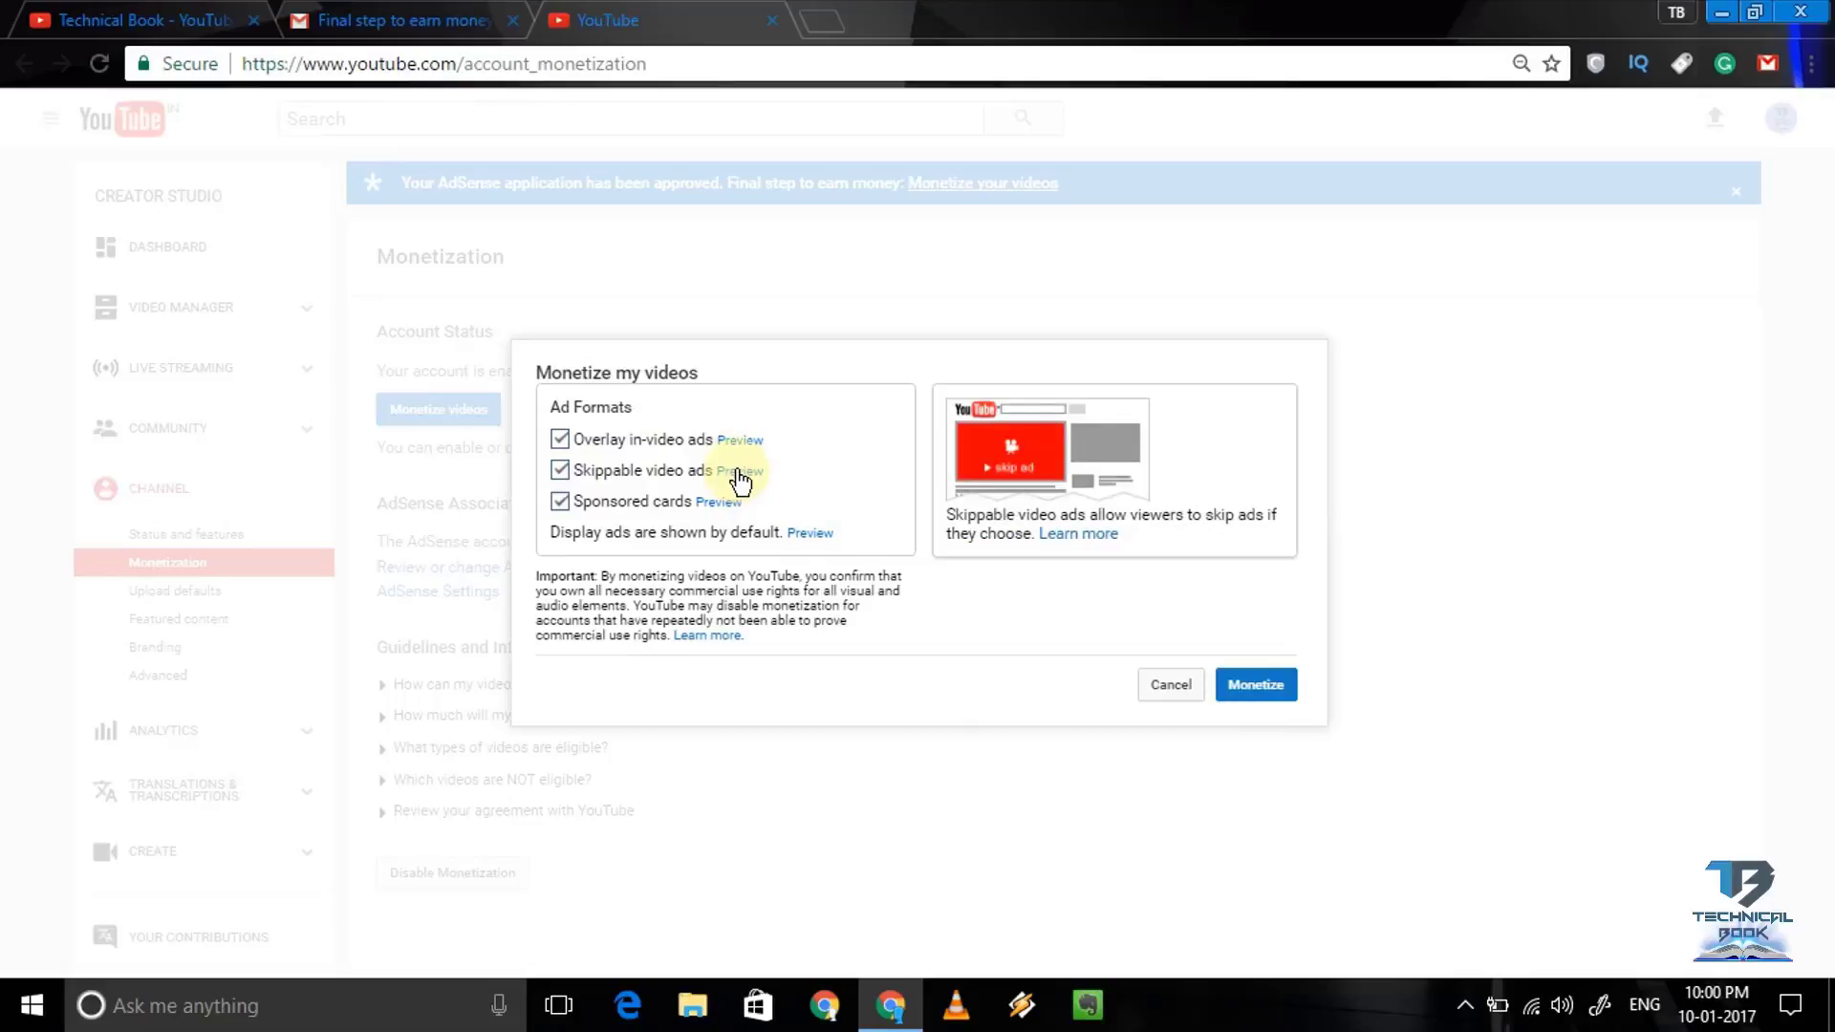
click(990, 452)
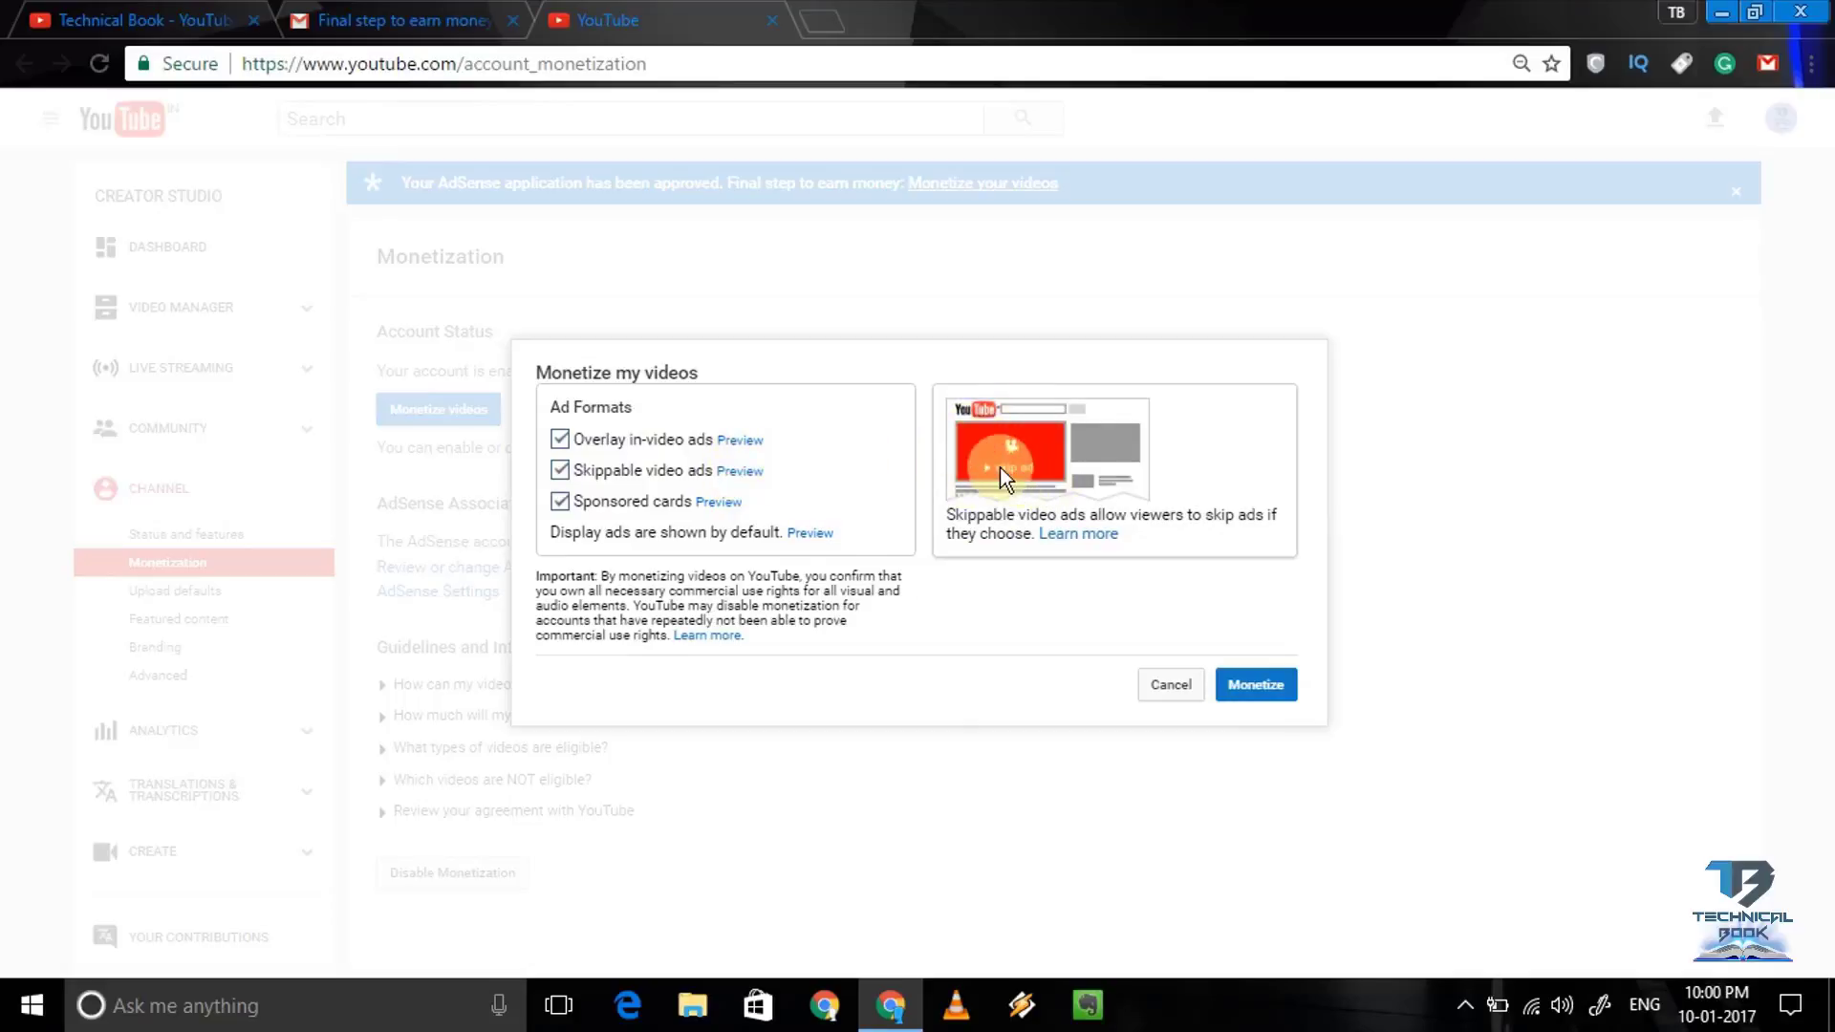
click(717, 504)
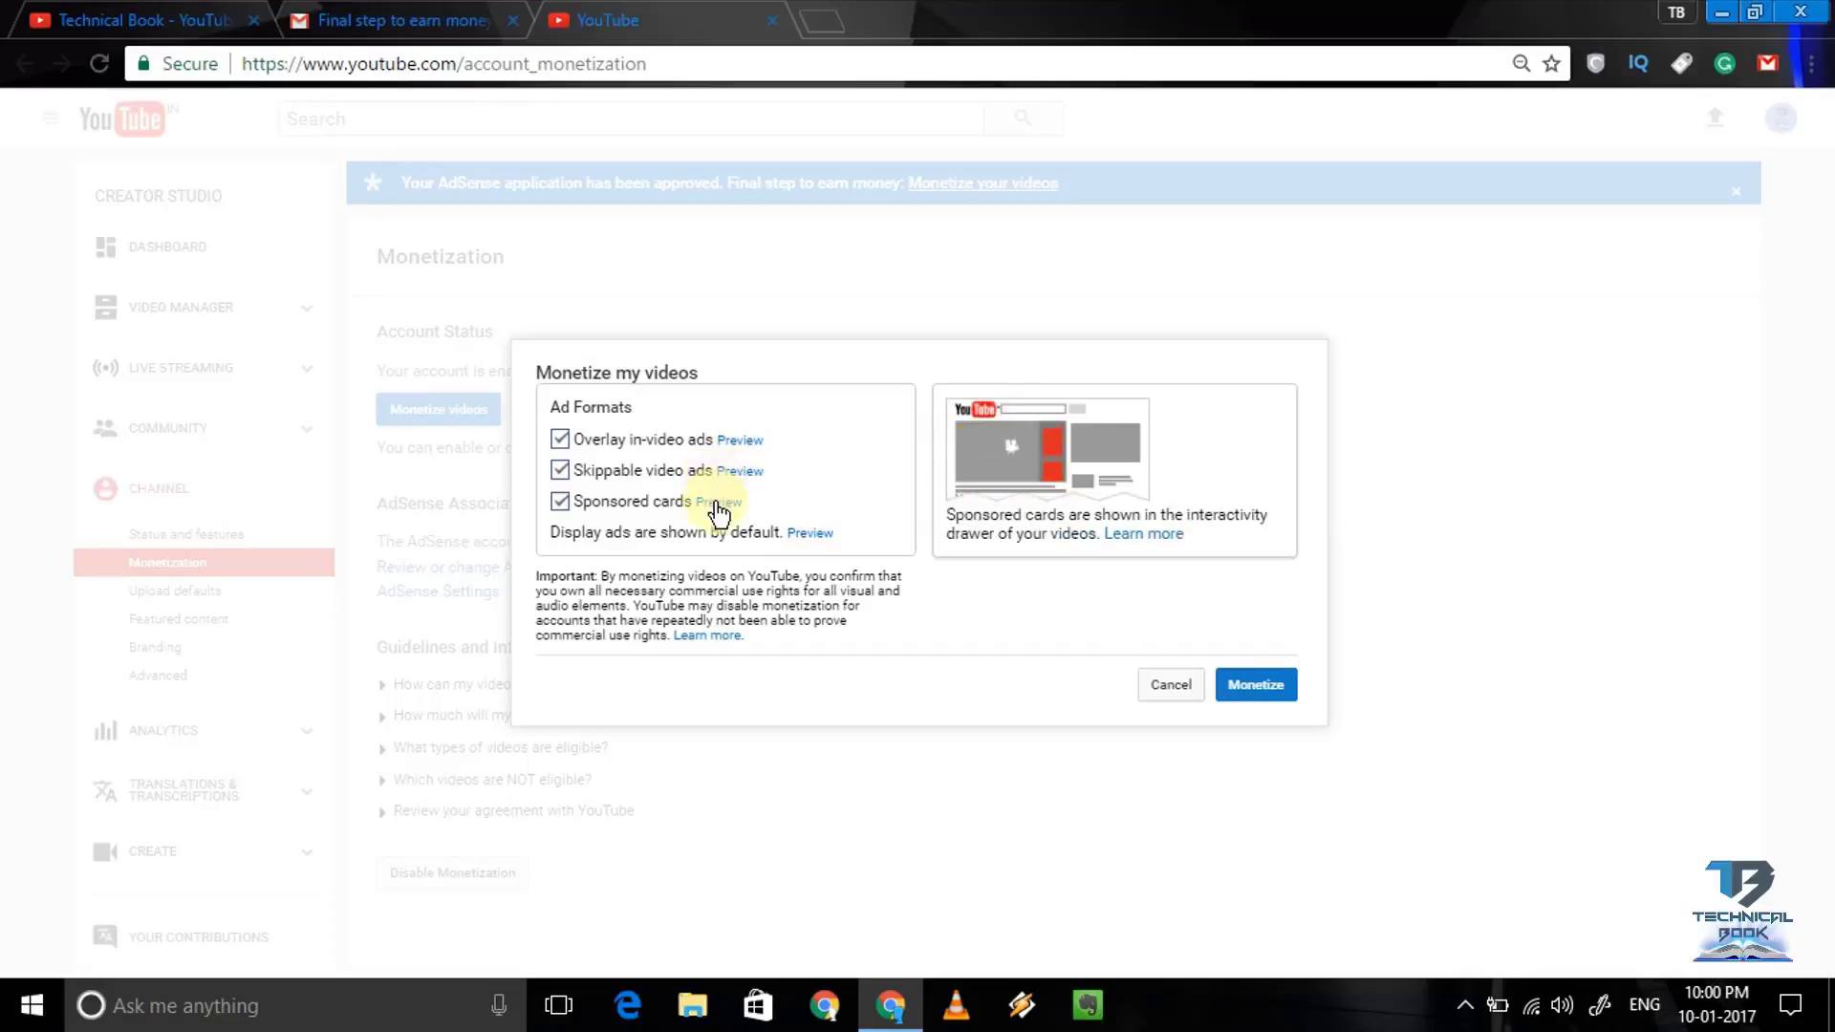
click(1054, 440)
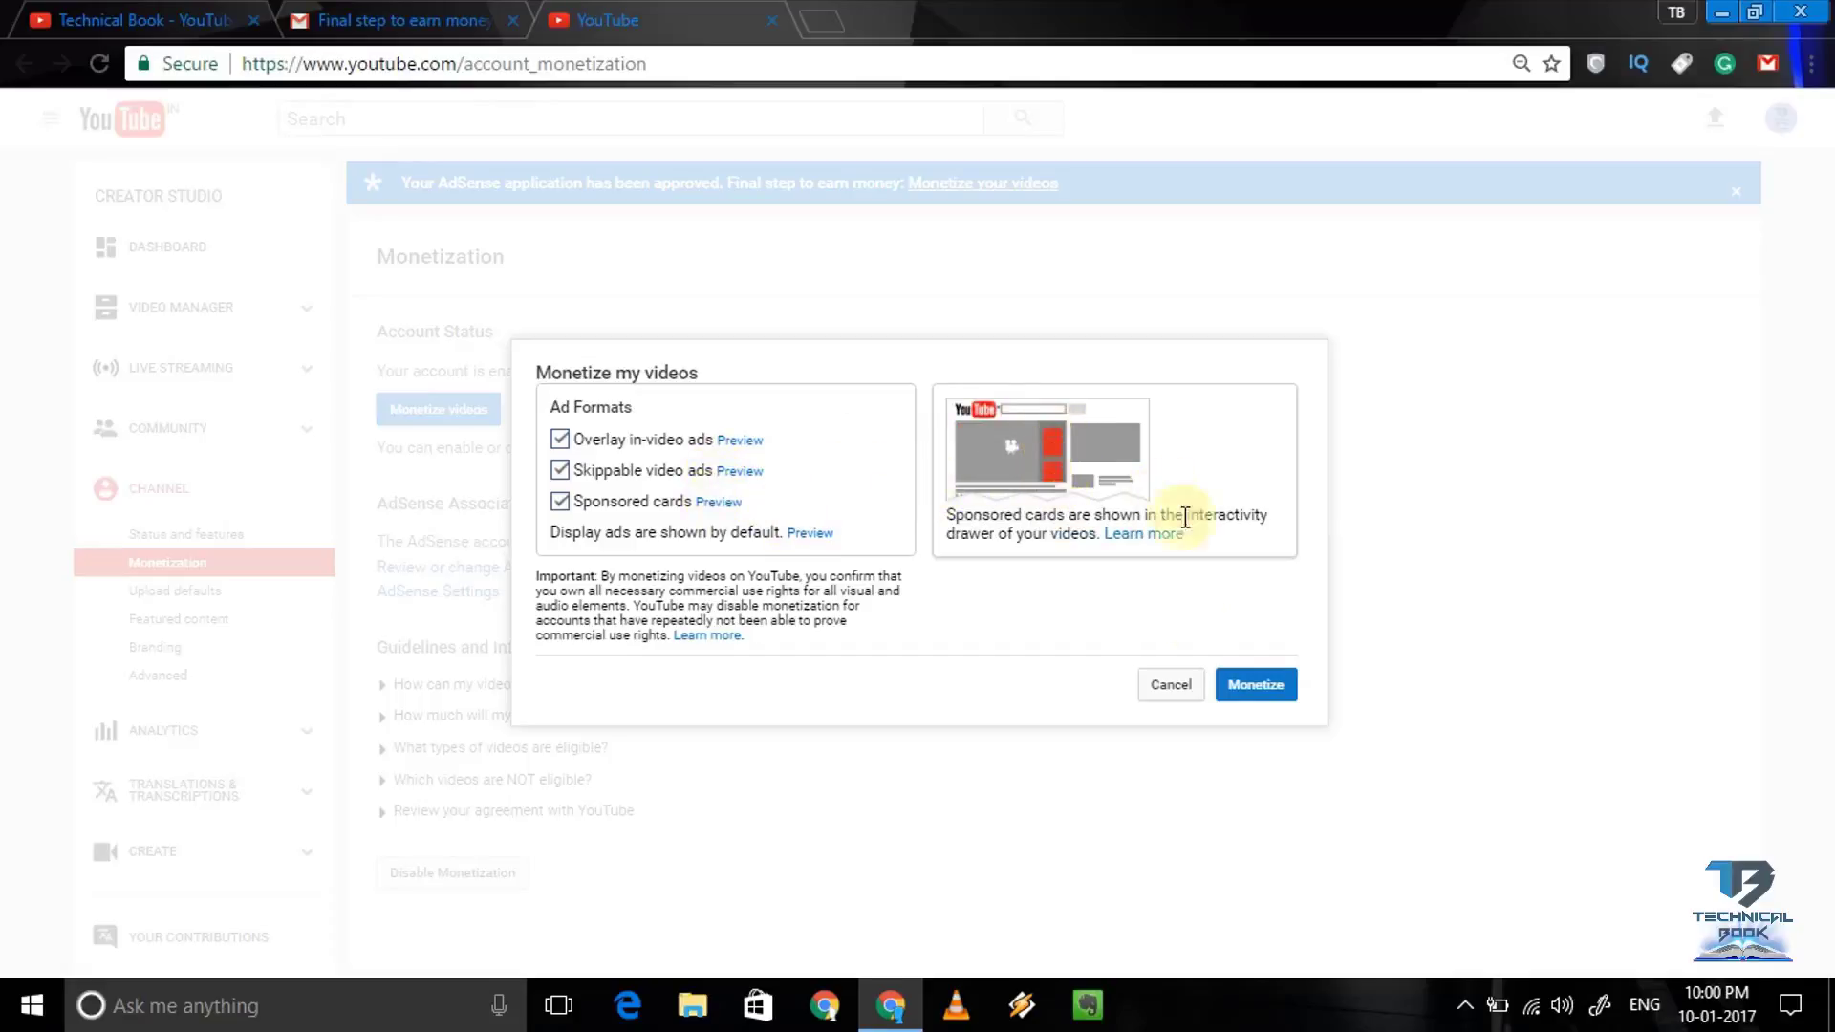
Monetize the channel's videos with overlay in-video ads, skippable video ads and sponsored cards all enabled
click(1255, 684)
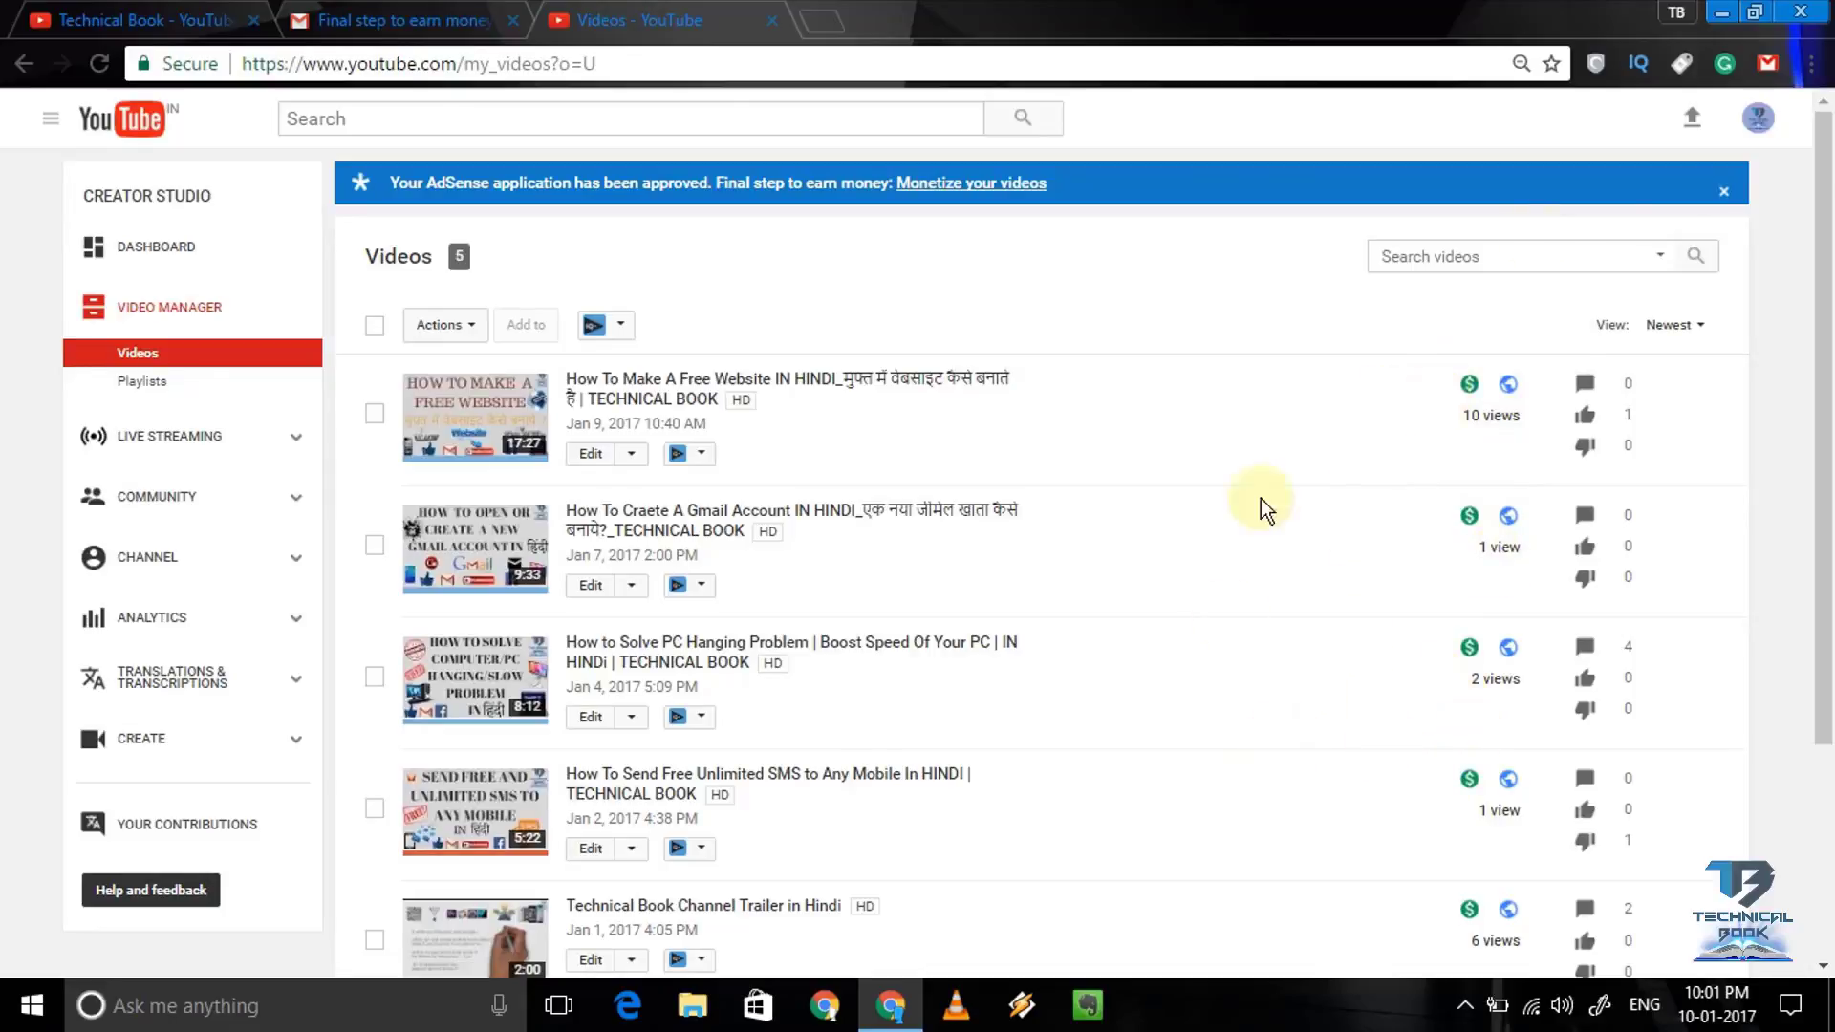
mouse_move(1829, 182)
mouse_down()
mouse_move(1828, 394)
mouse_move(1829, 153)
mouse_up()
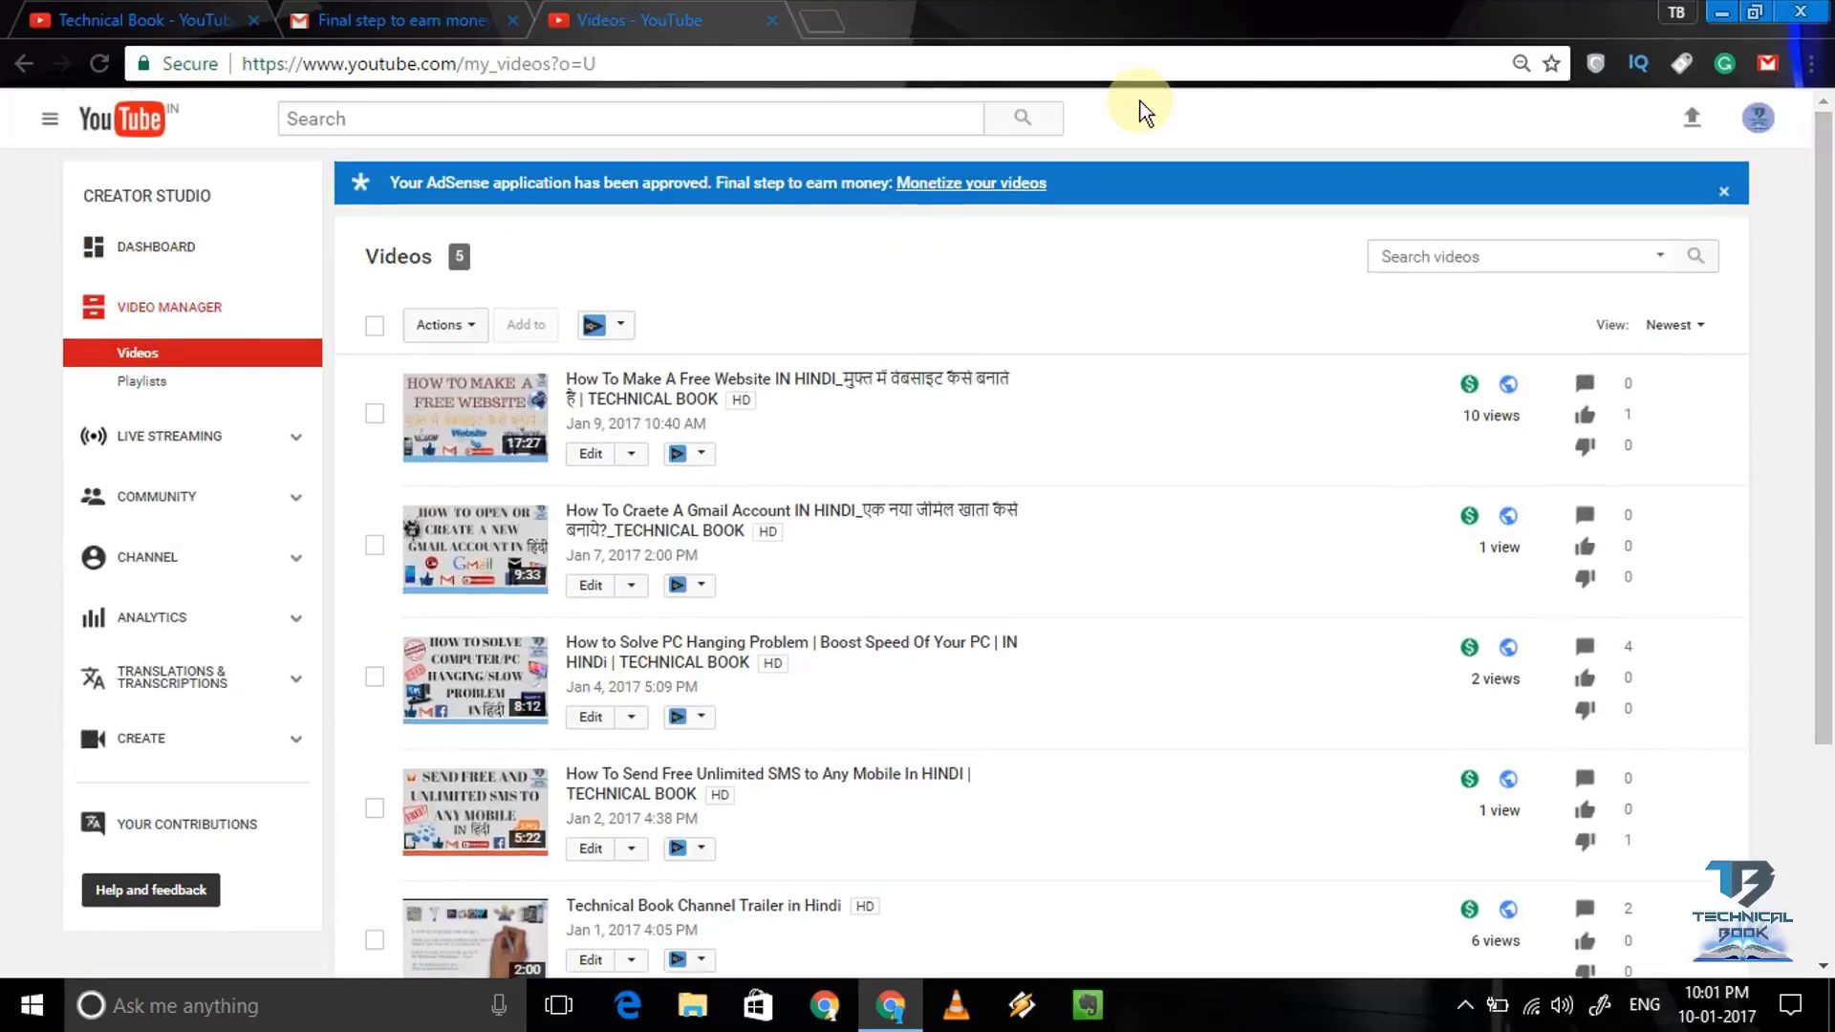